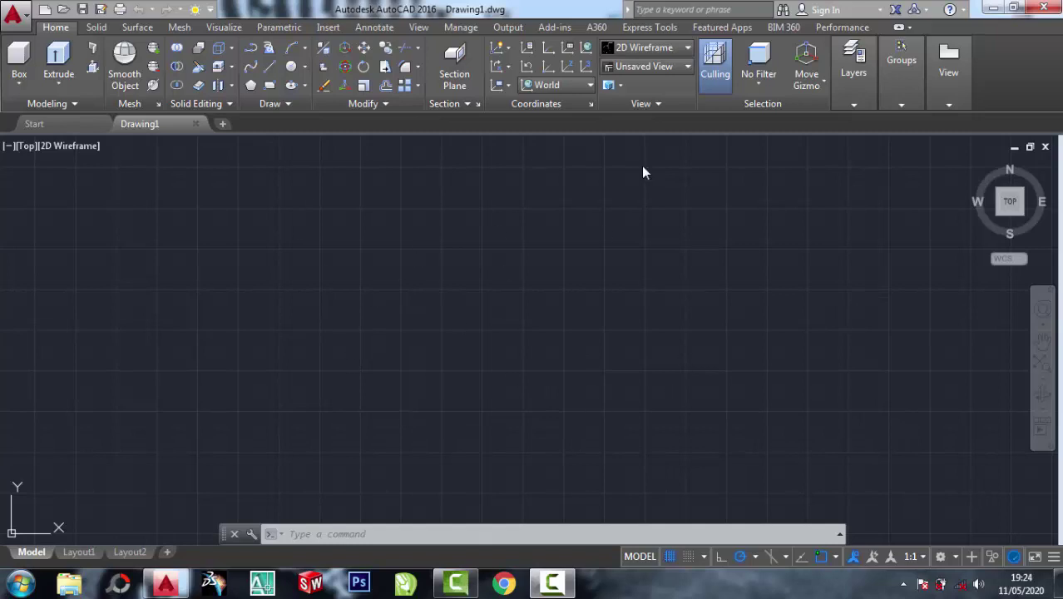
# Step: Draw the impeller's outer circle with radius 50
pyautogui.click(293, 67)
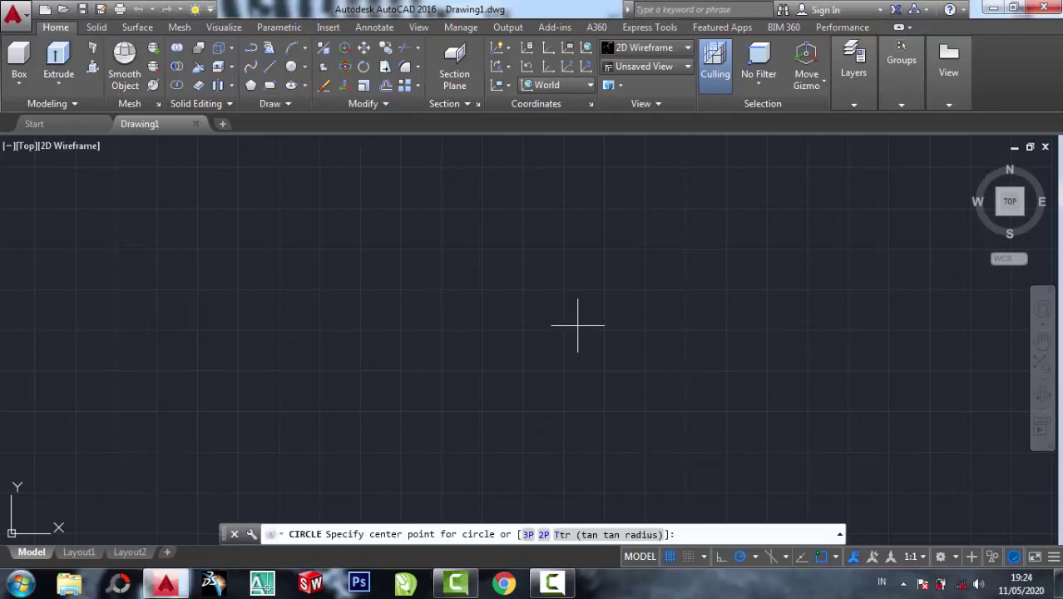
pyautogui.click(577, 325)
pyautogui.write('50')
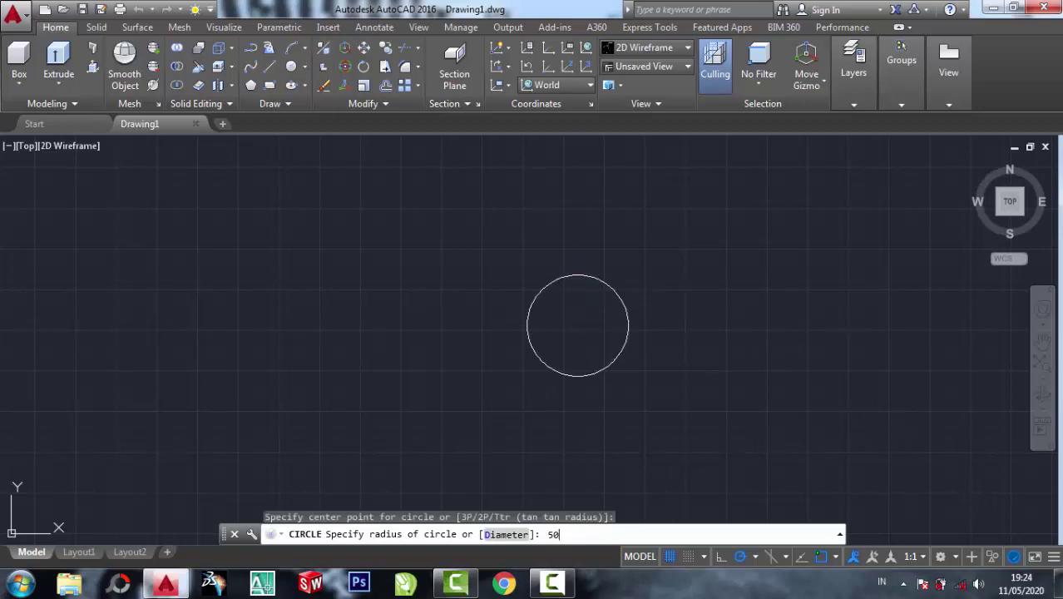
pyautogui.press('Return')
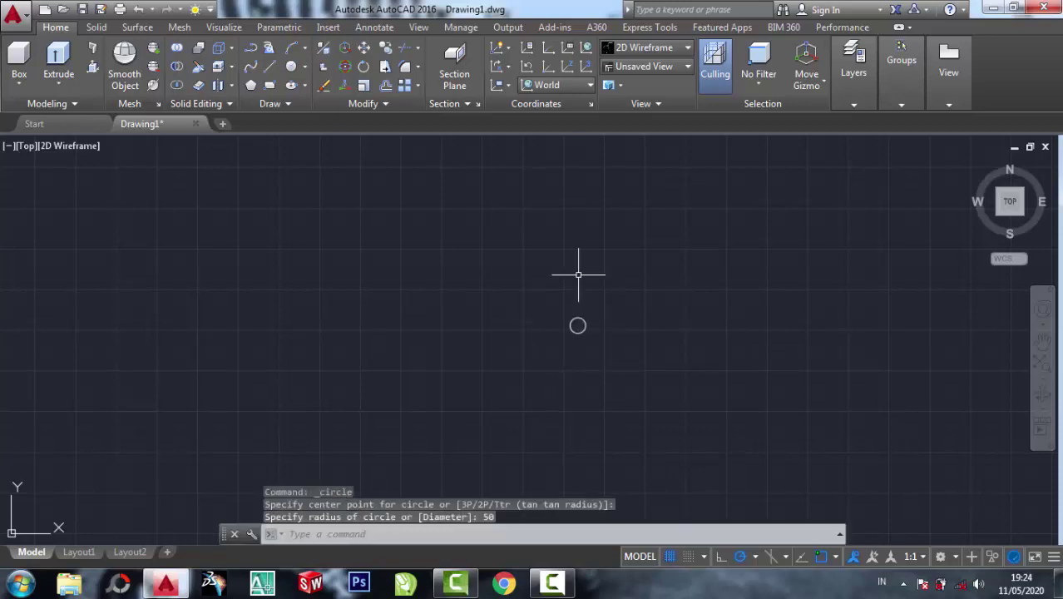
pyautogui.scroll(3, 616, 319)
pyautogui.scroll(4, 543, 315)
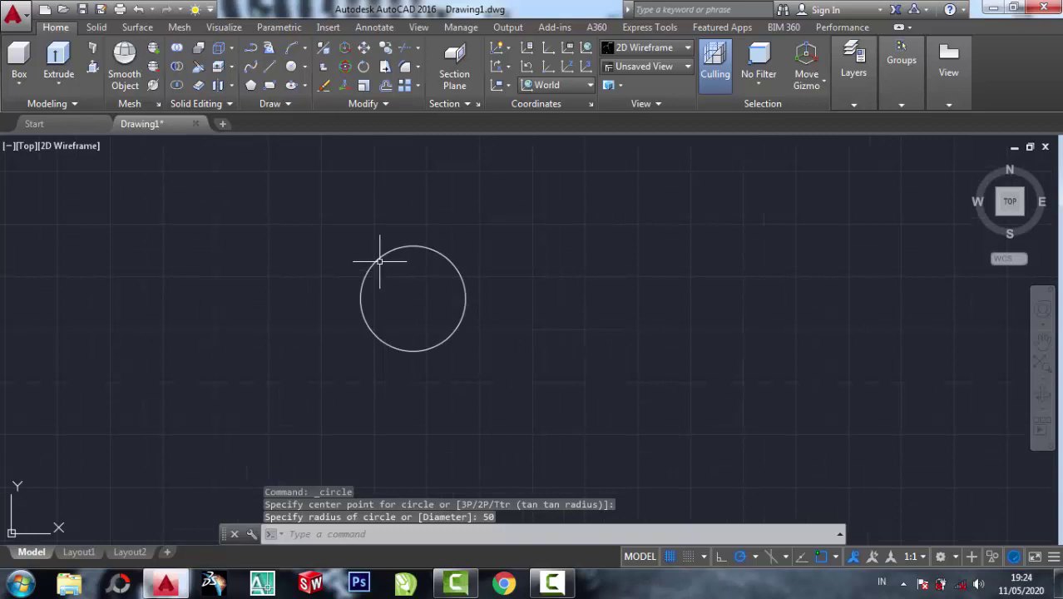
pyautogui.scroll(2, 354, 275)
pyautogui.scroll(2, 431, 283)
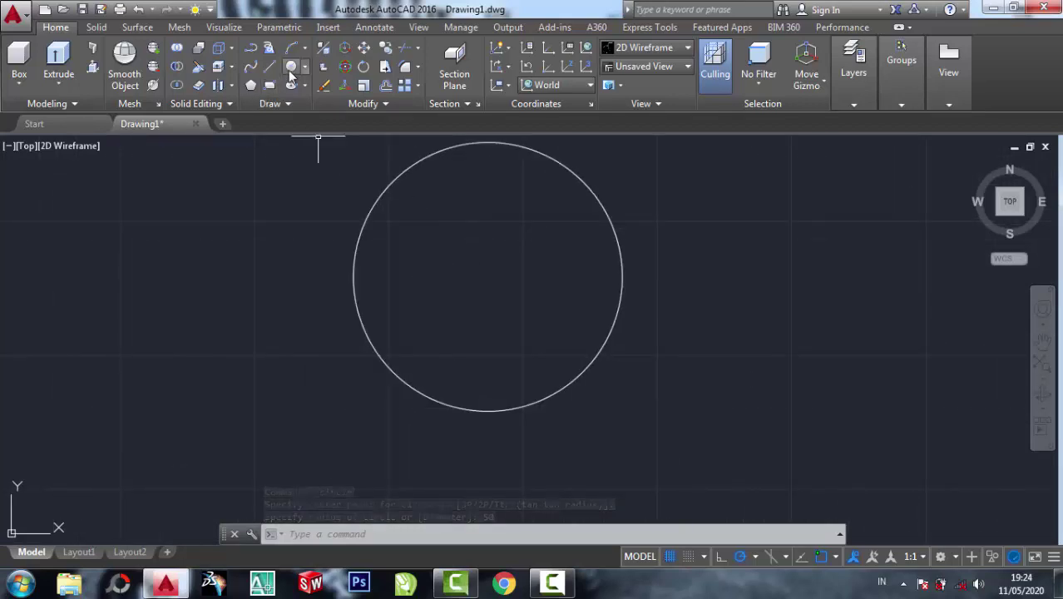
# Step: Add two hub circles of radius 10 and 15 at the same centre
pyautogui.click(290, 71)
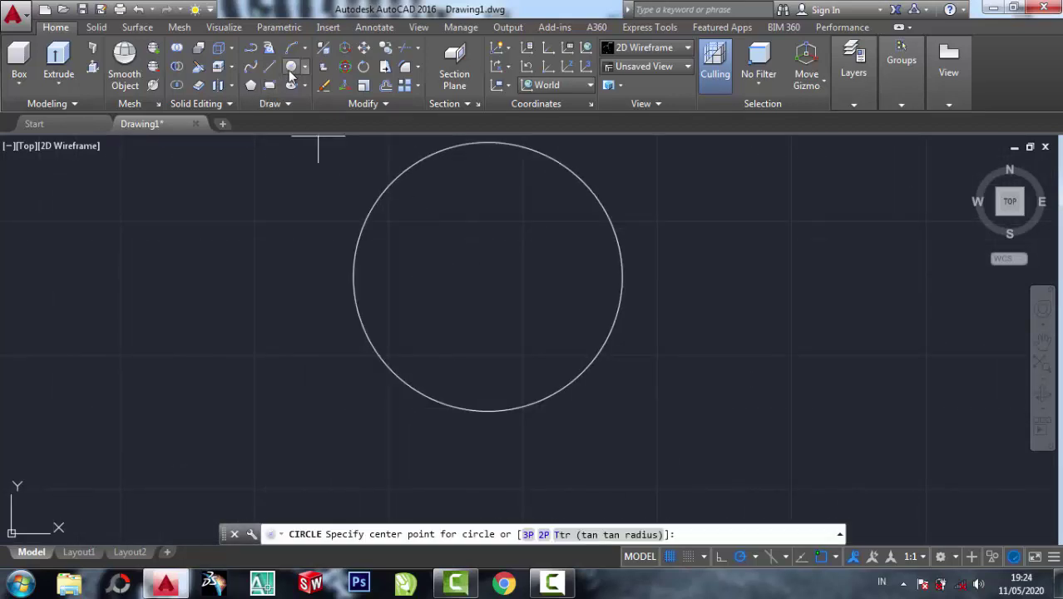
pyautogui.click(487, 276)
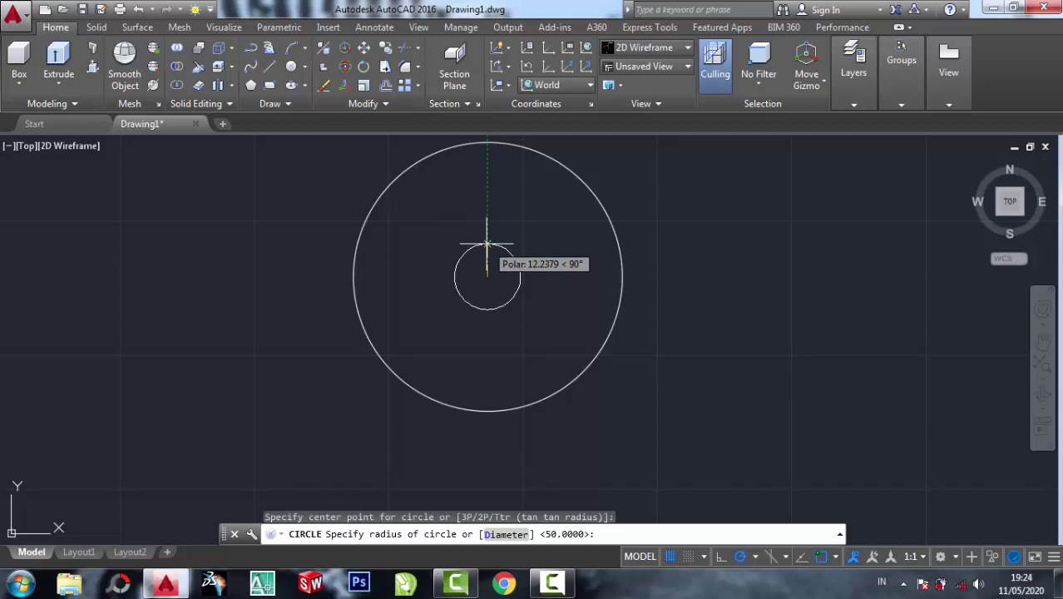
pyautogui.write('10')
pyautogui.press('Return')
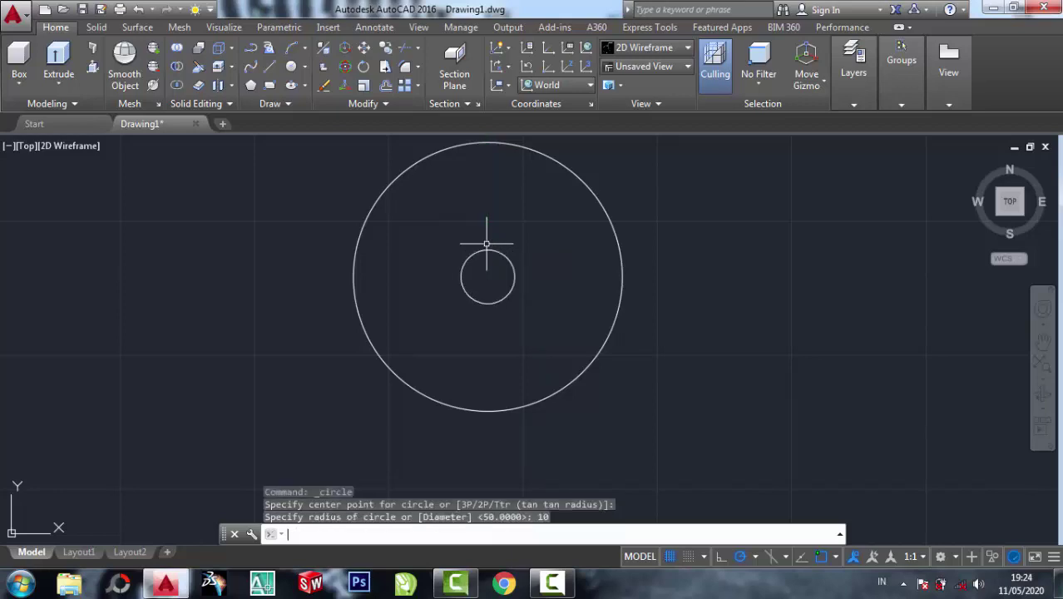
pyautogui.scroll(2, 492, 194)
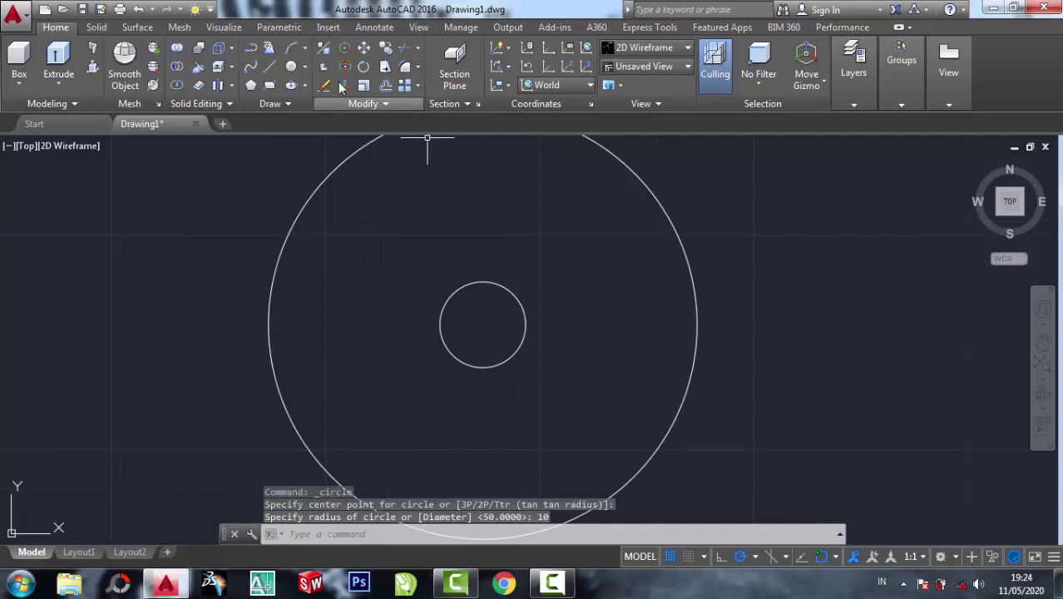
pyautogui.press('Return')
pyautogui.click(481, 324)
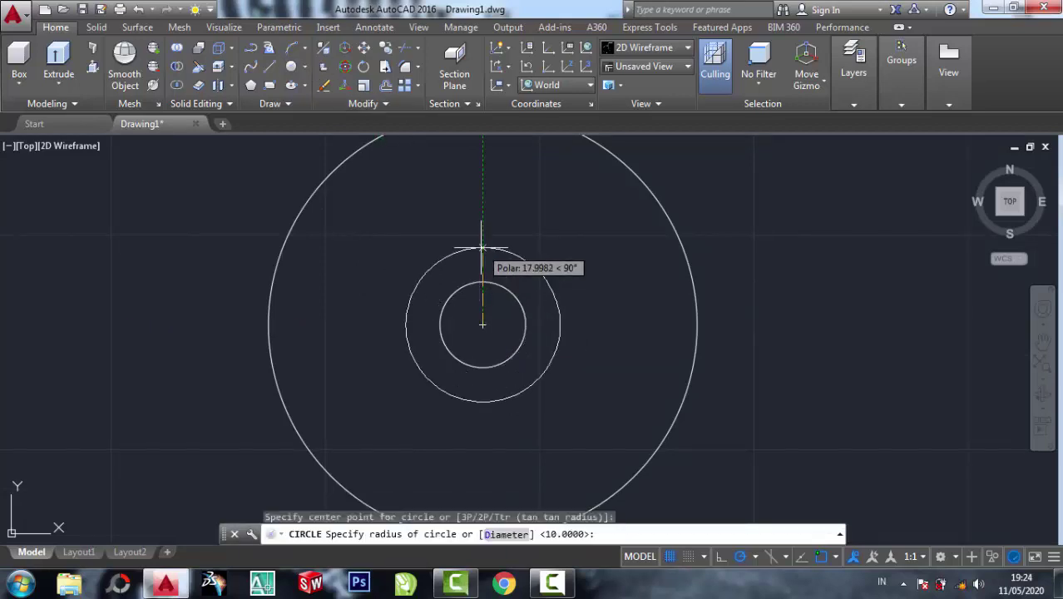
pyautogui.write('15')
pyautogui.press('Return')
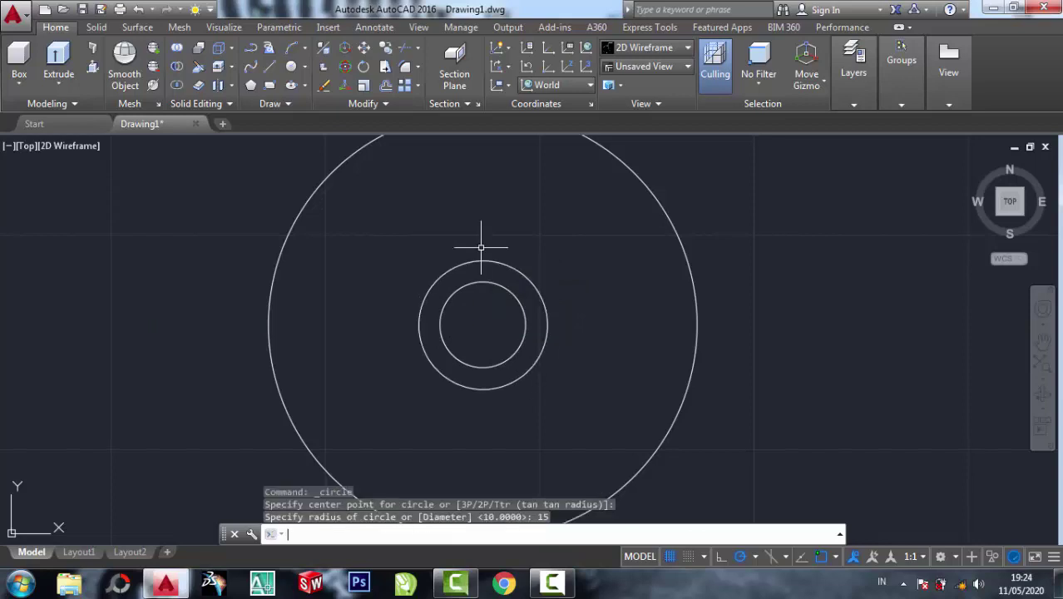
pyautogui.scroll(2, 491, 237)
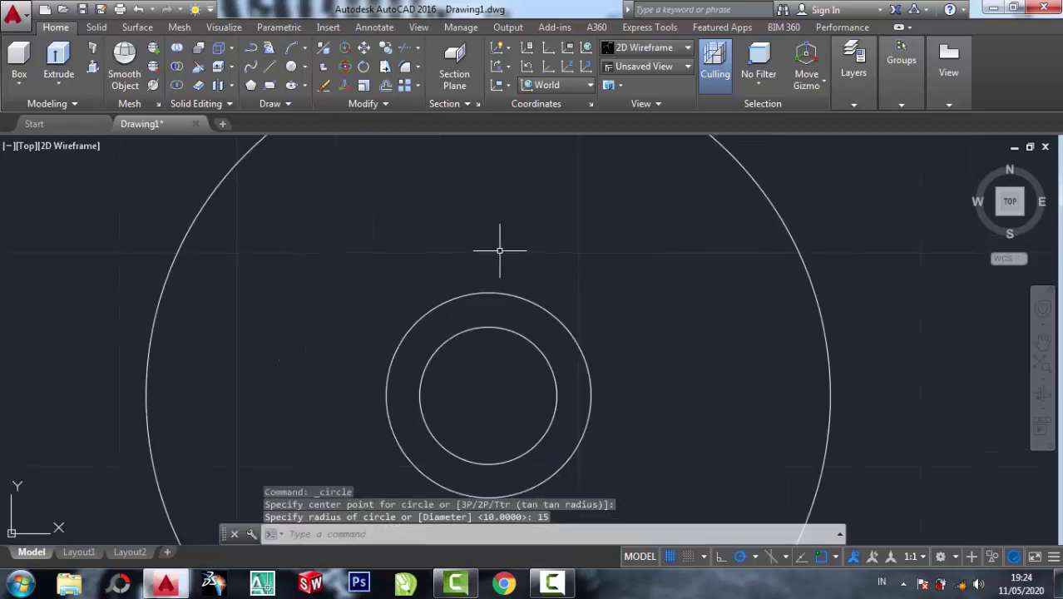
pyautogui.scroll(-2, 495, 243)
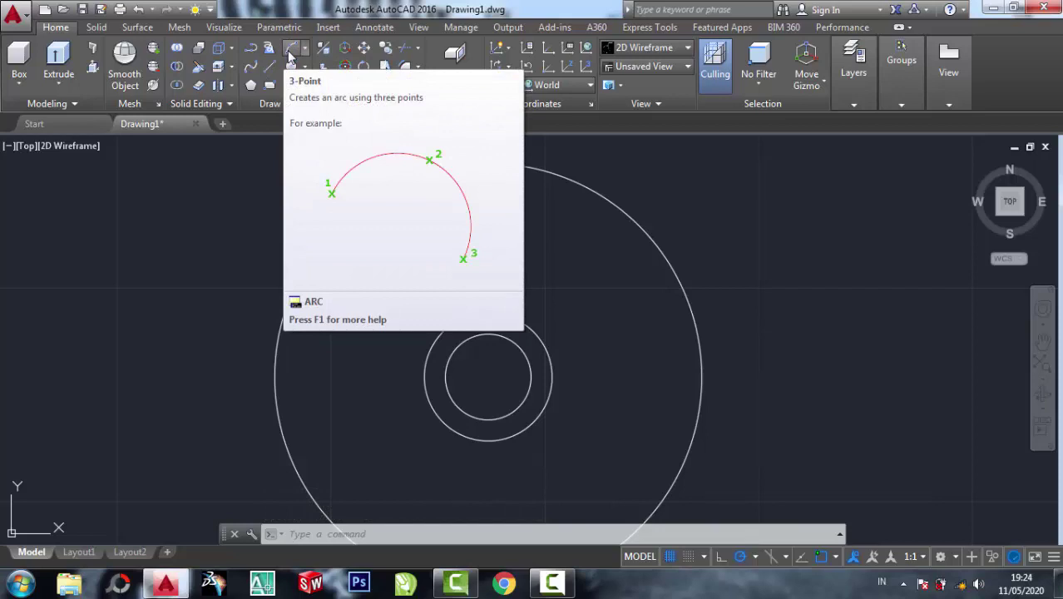
# Step: Draw a three-point arc from the outer circle's top down to the radius-15 circle
pyautogui.click(289, 51)
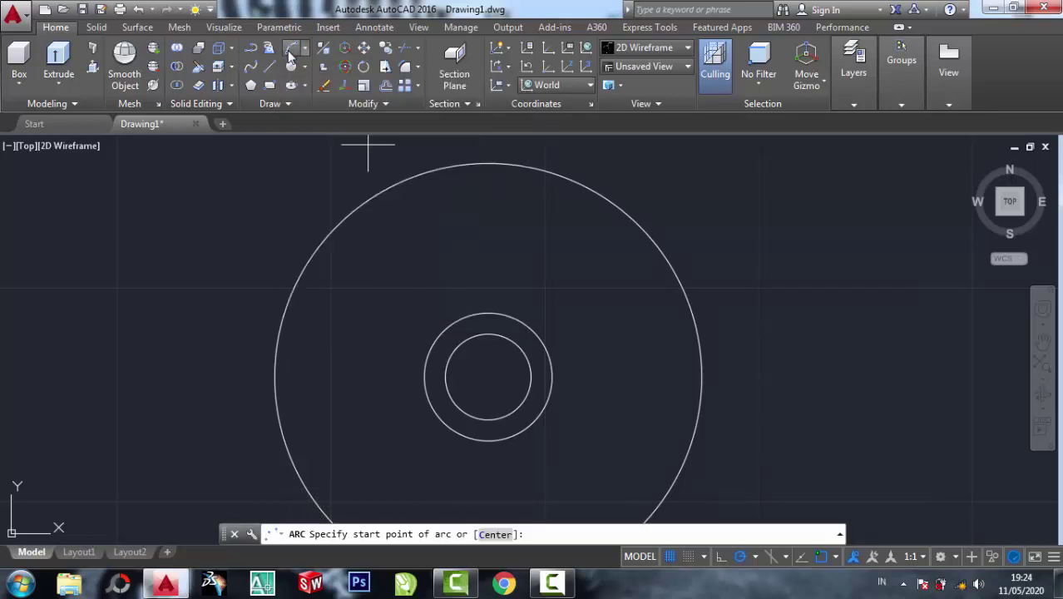
pyautogui.click(487, 163)
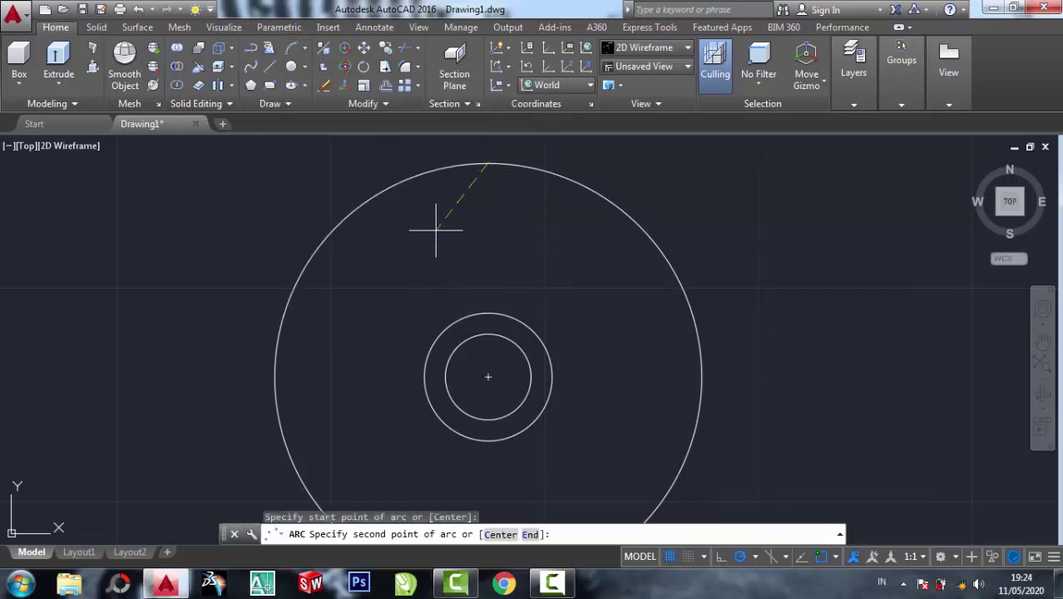
pyautogui.click(445, 230)
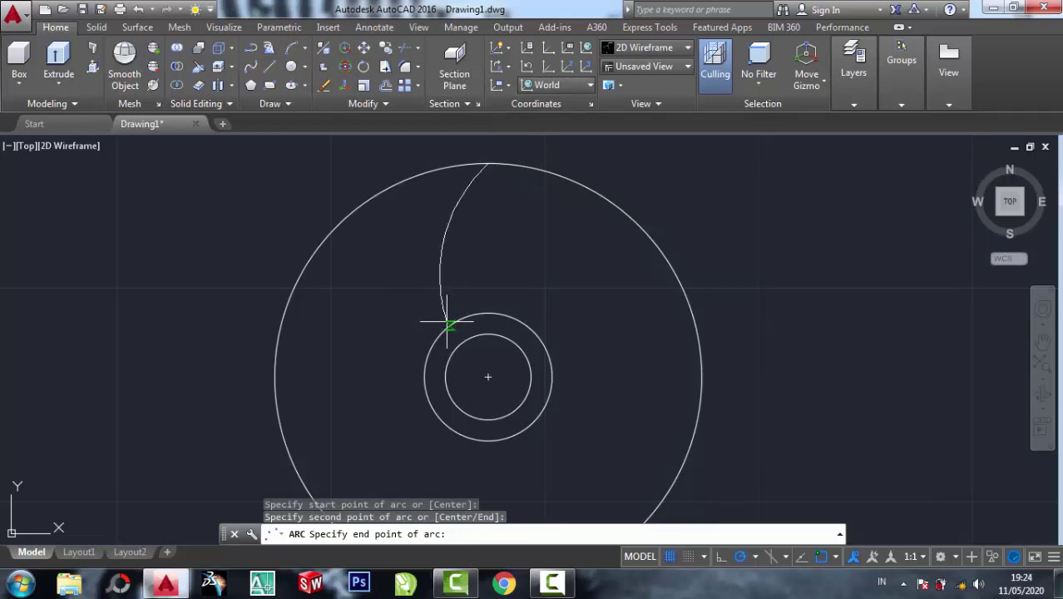
pyautogui.click(446, 324)
pyautogui.scroll(2, 498, 155)
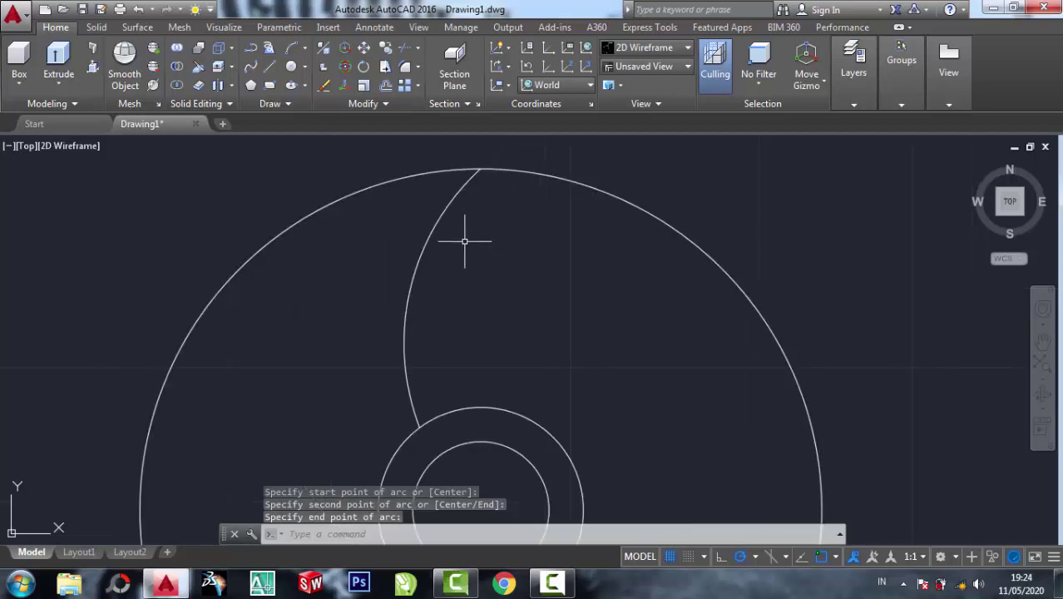
# Step: Adjust the arc's midpoint bulge with its grips, abandoning the endpoint change
pyautogui.click(413, 278)
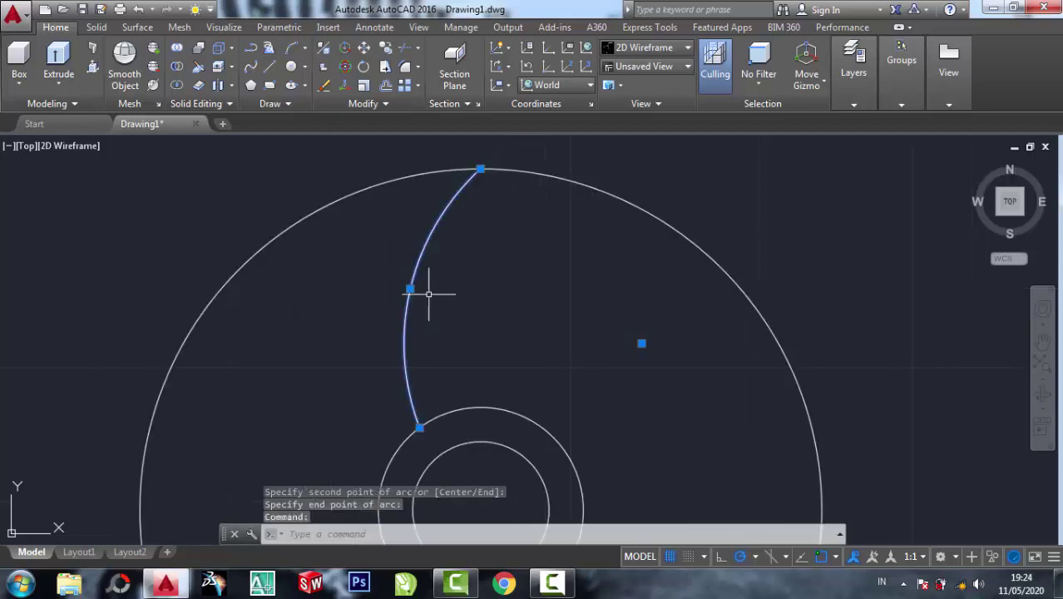
pyautogui.click(409, 289)
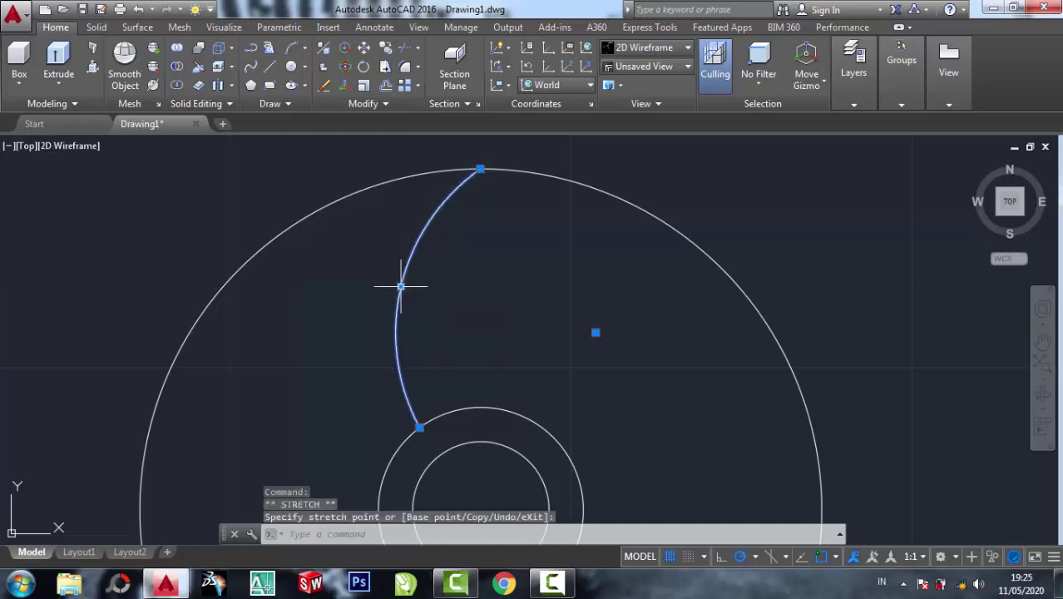
pyautogui.moveTo(479, 316); pyautogui.dragTo(482, 283, button='middle')
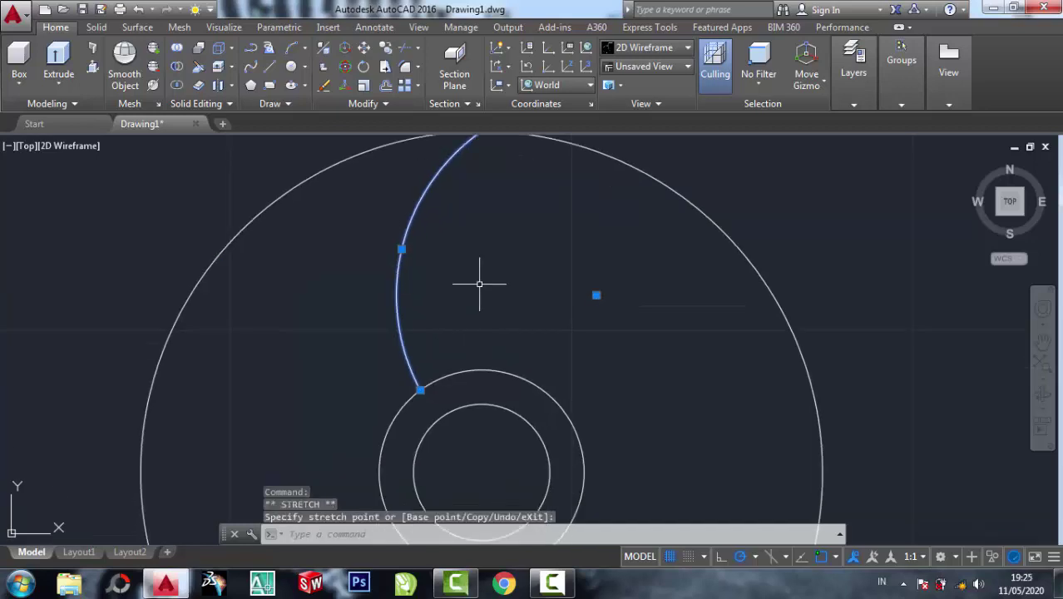
pyautogui.click(420, 389)
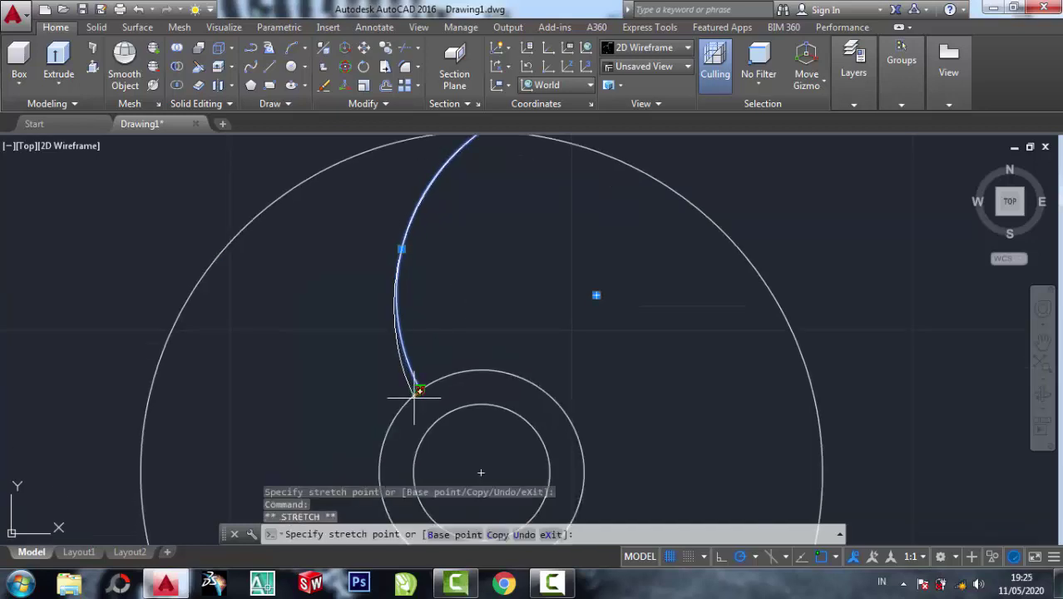
pyautogui.press('Escape')
pyautogui.press('Escape')
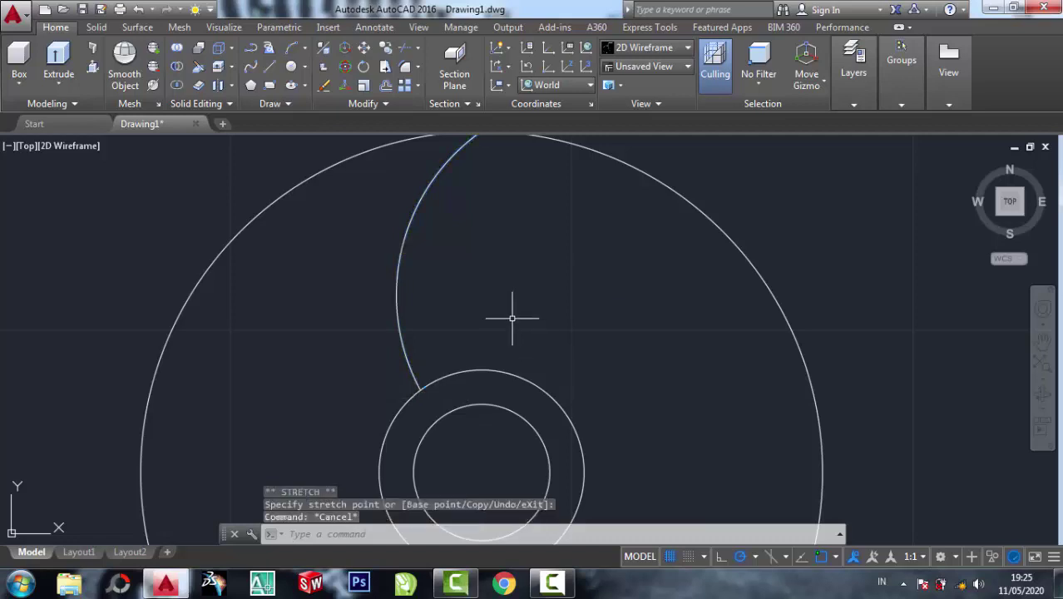
# Step: Switch to the SW Isometric view, cancelling a stray line
pyautogui.click(629, 70)
pyautogui.click(634, 184)
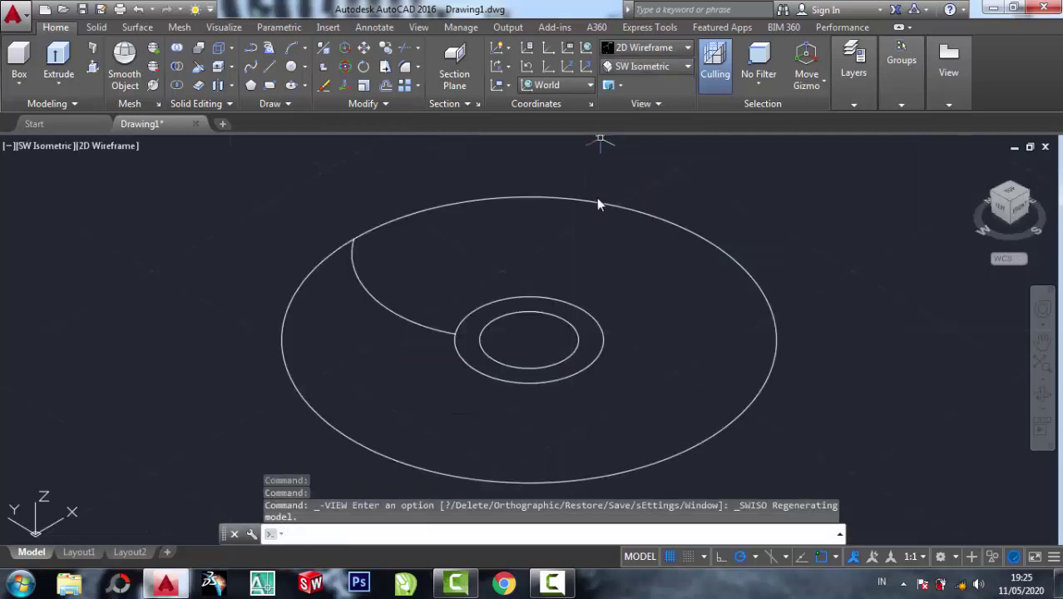
pyautogui.click(269, 66)
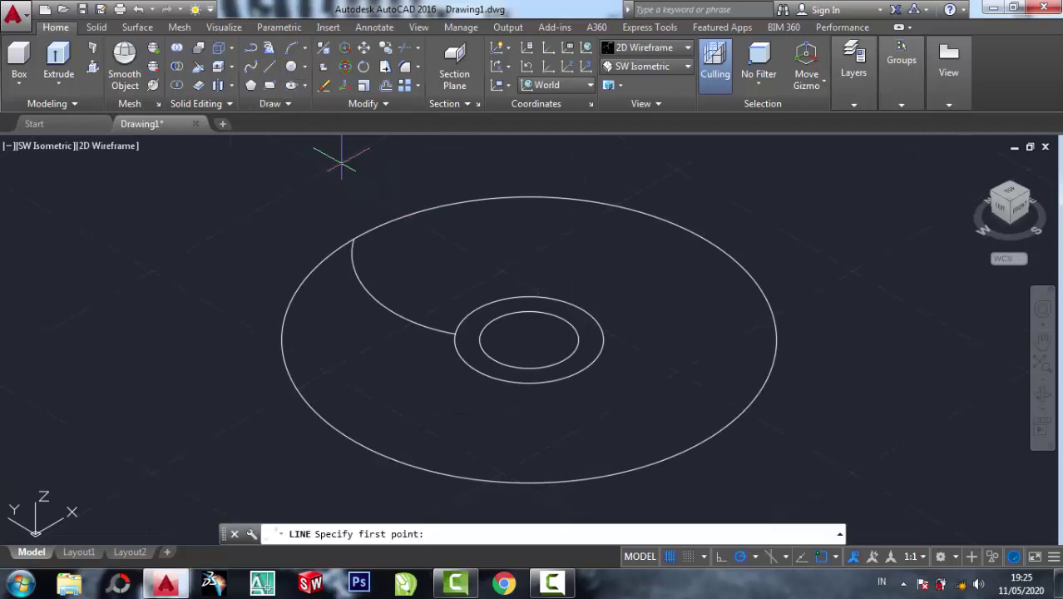
pyautogui.click(529, 339)
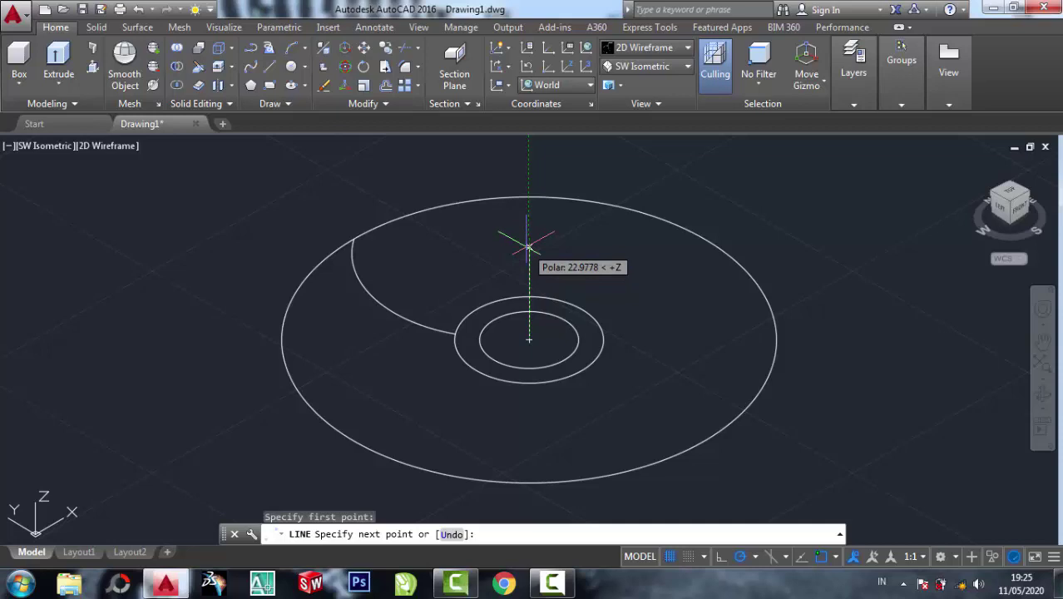
pyautogui.press('Escape')
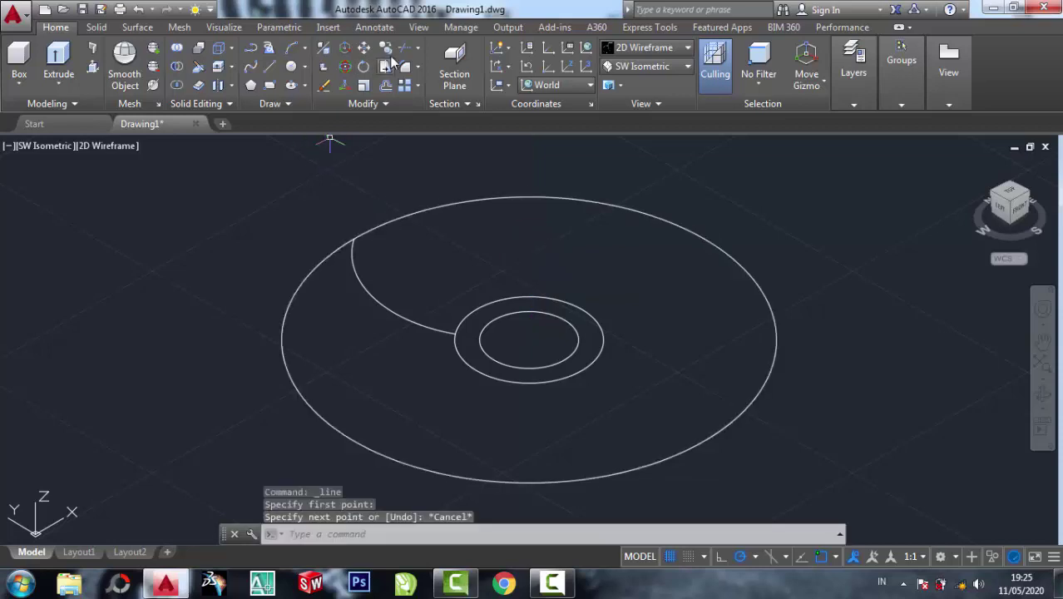
# Step: Copy the blade arc 15 units straight up along Z
pyautogui.click(386, 67)
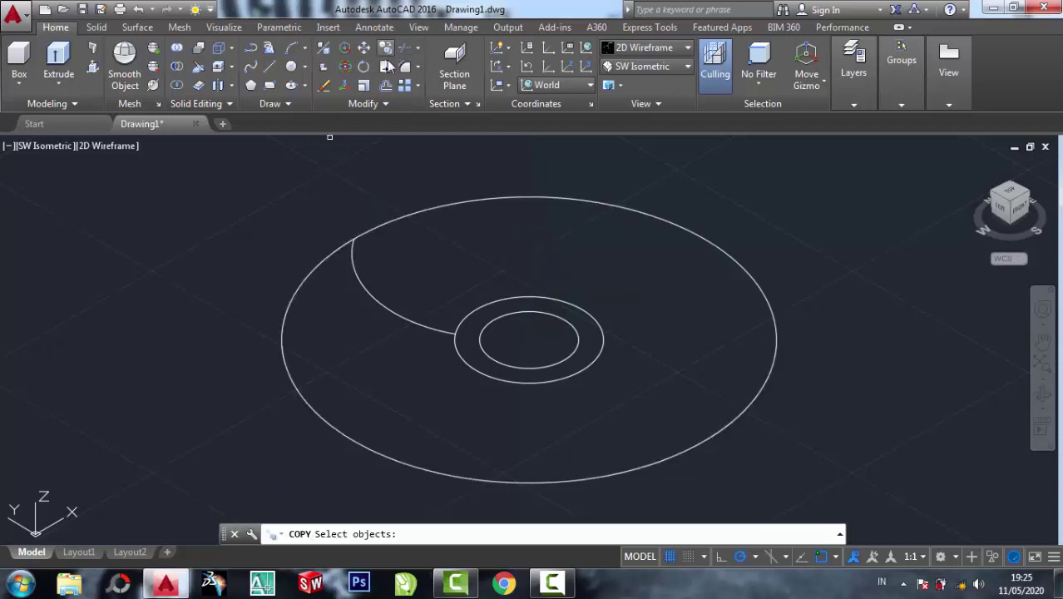
pyautogui.click(420, 325)
pyautogui.press('Return')
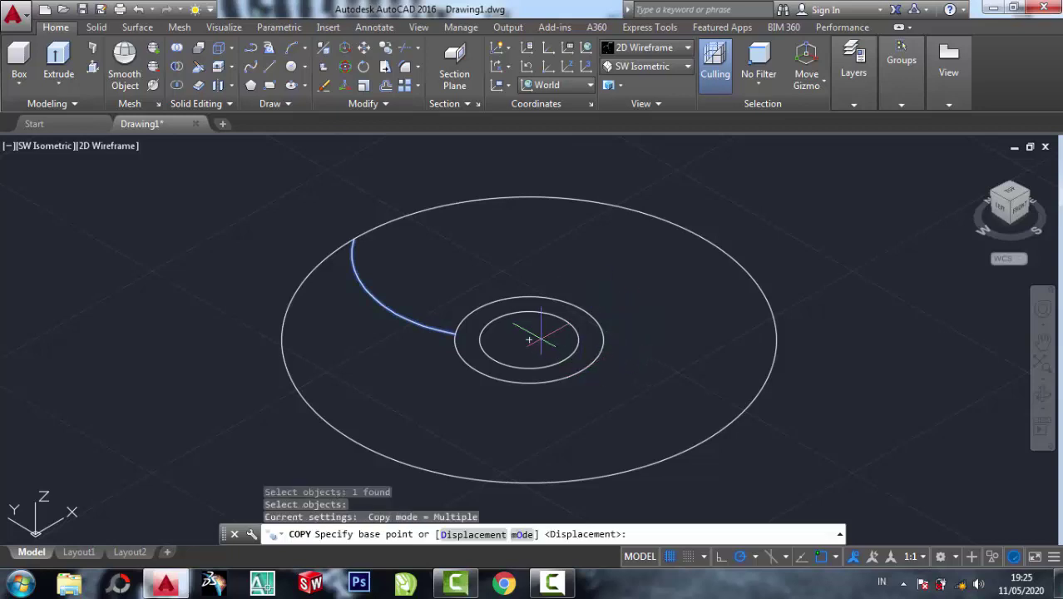
pyautogui.click(529, 339)
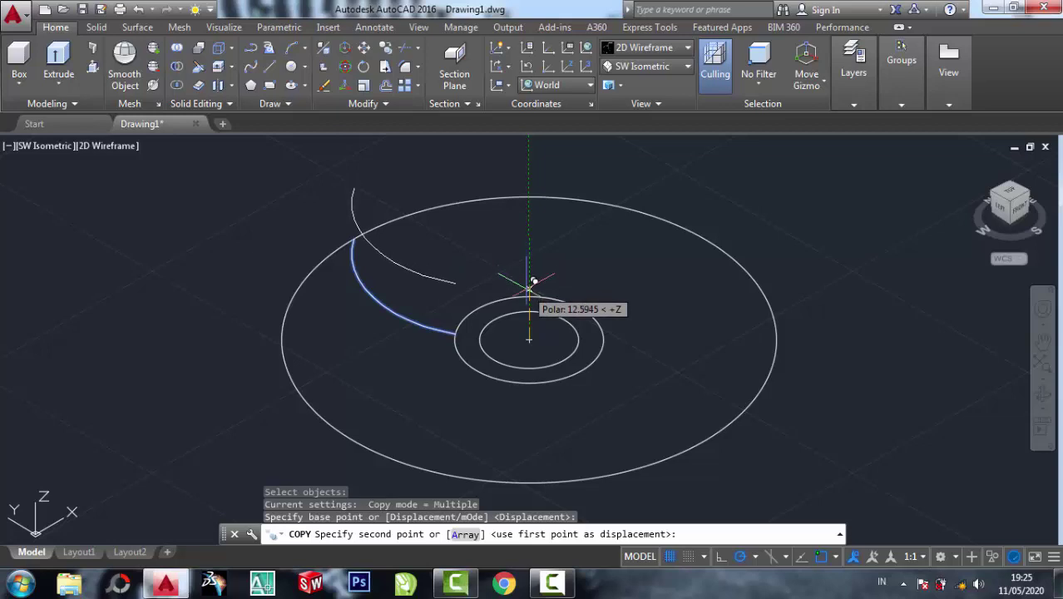
pyautogui.write('15')
pyautogui.press('Return')
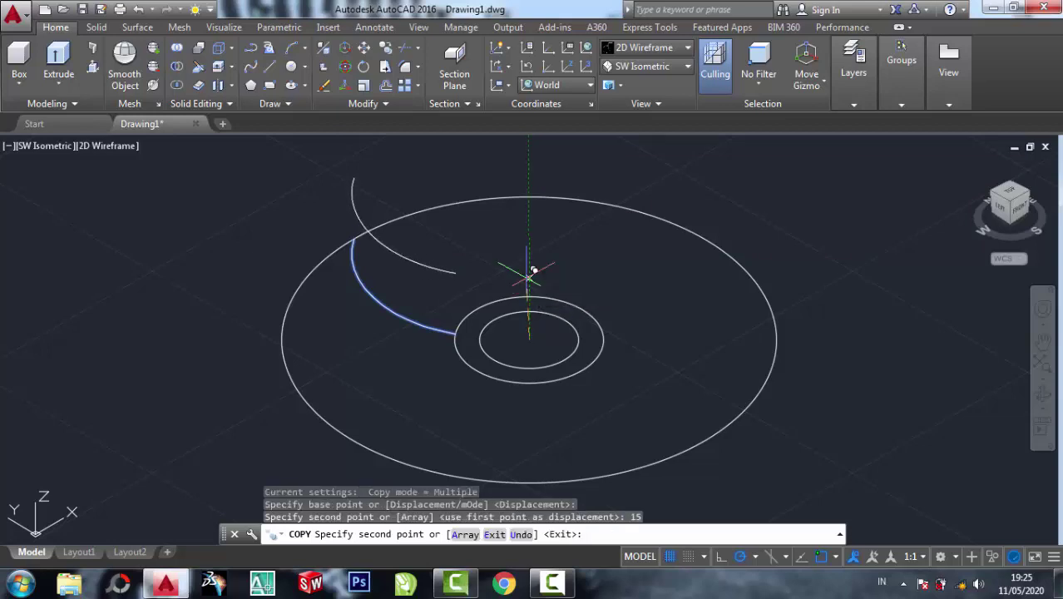
pyautogui.press('Return')
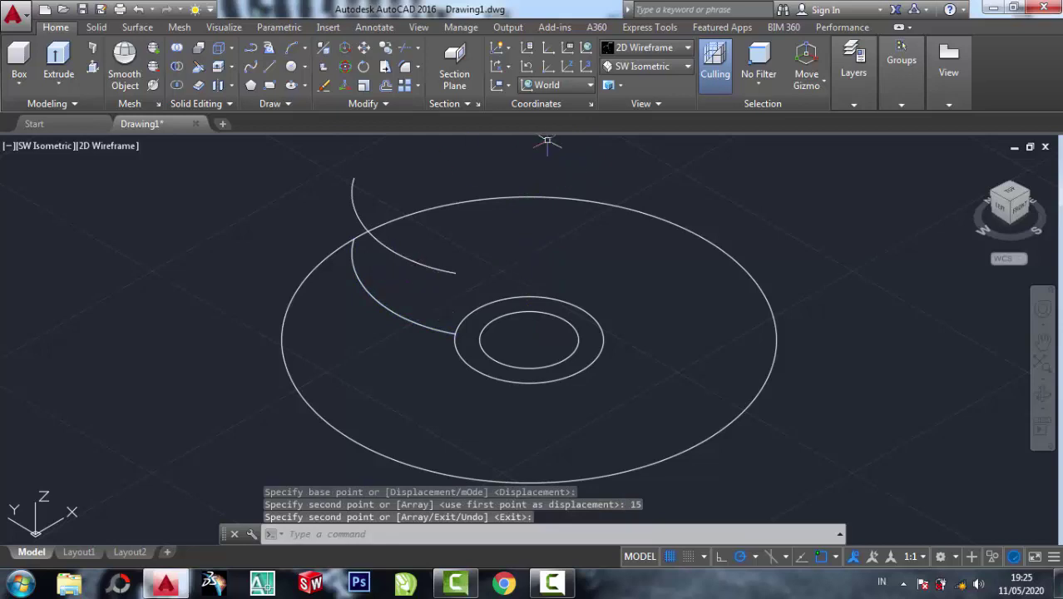
pyautogui.click(636, 68)
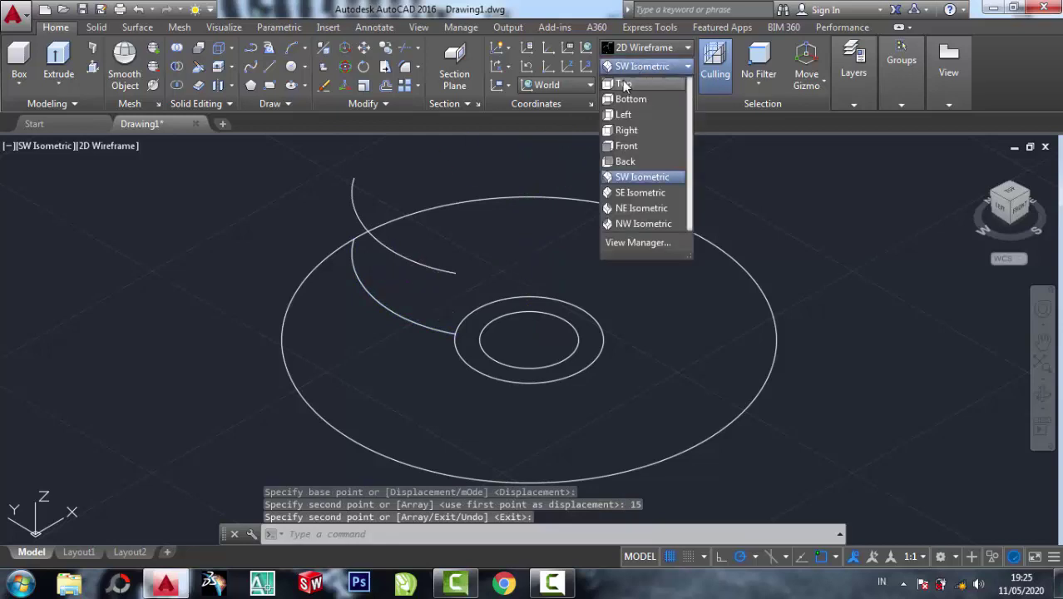
# Step: Stretch the blade curve's lower endpoint to a new point in SW Isometric view
pyautogui.click(625, 86)
pyautogui.scroll(2, 468, 177)
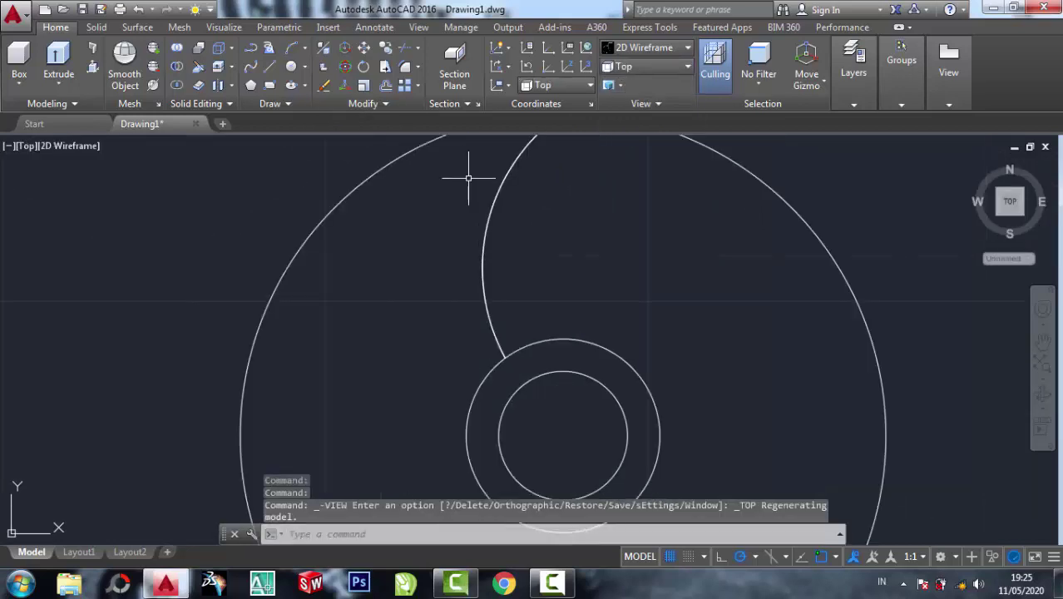
pyautogui.click(482, 301)
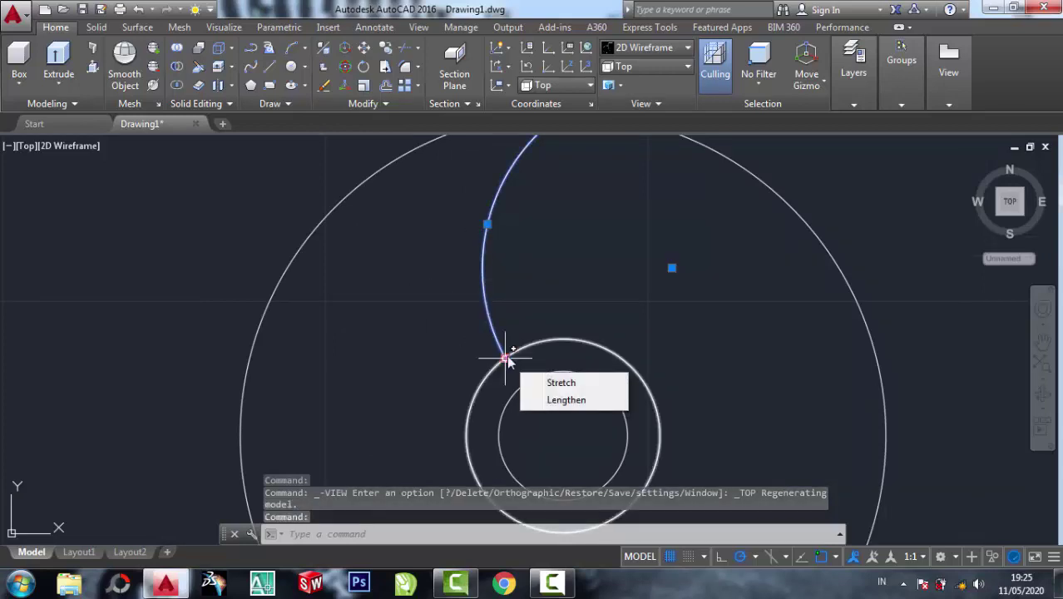
pyautogui.click(505, 358)
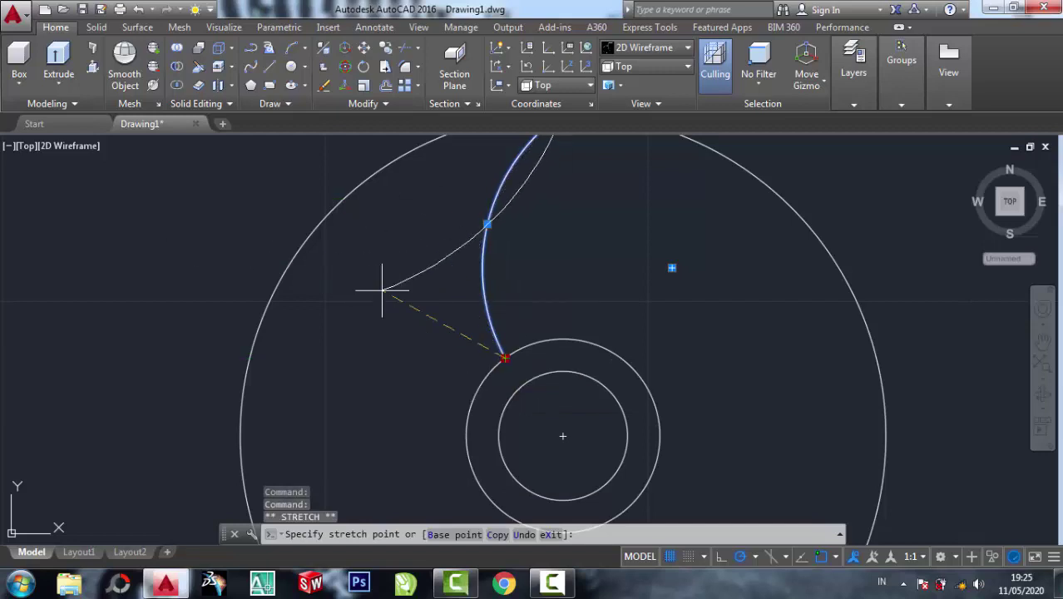
pyautogui.hotkey('ctrl', 'z')
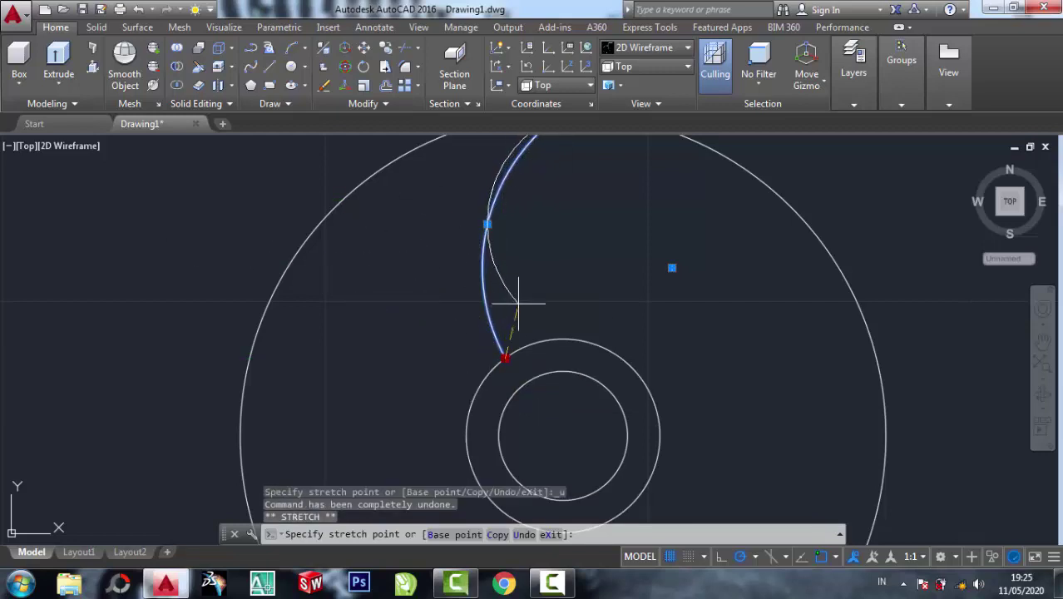
pyautogui.press('Escape')
pyautogui.click(556, 242)
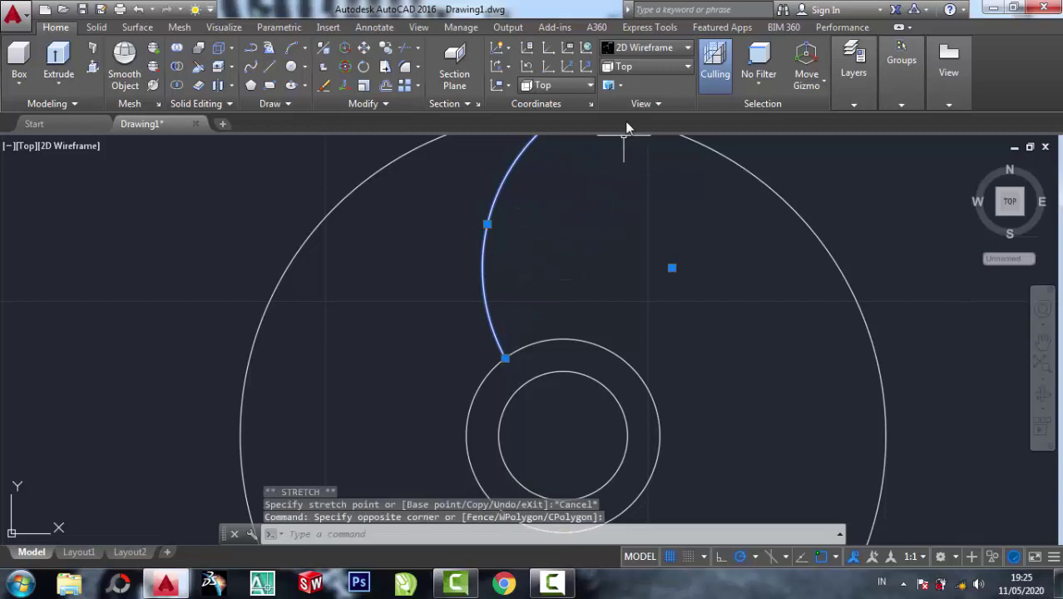
pyautogui.click(640, 66)
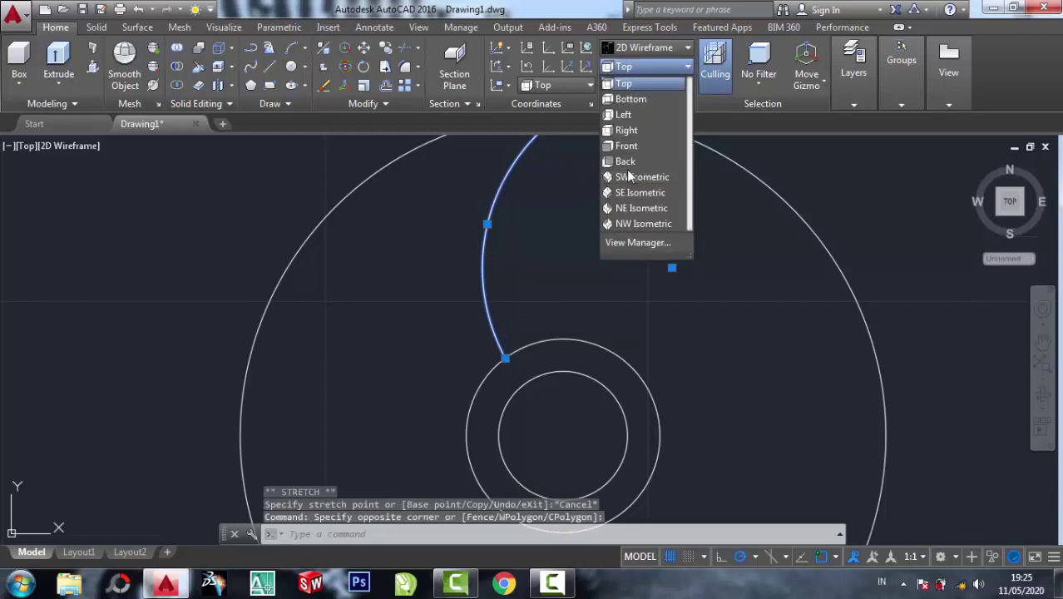
pyautogui.click(640, 177)
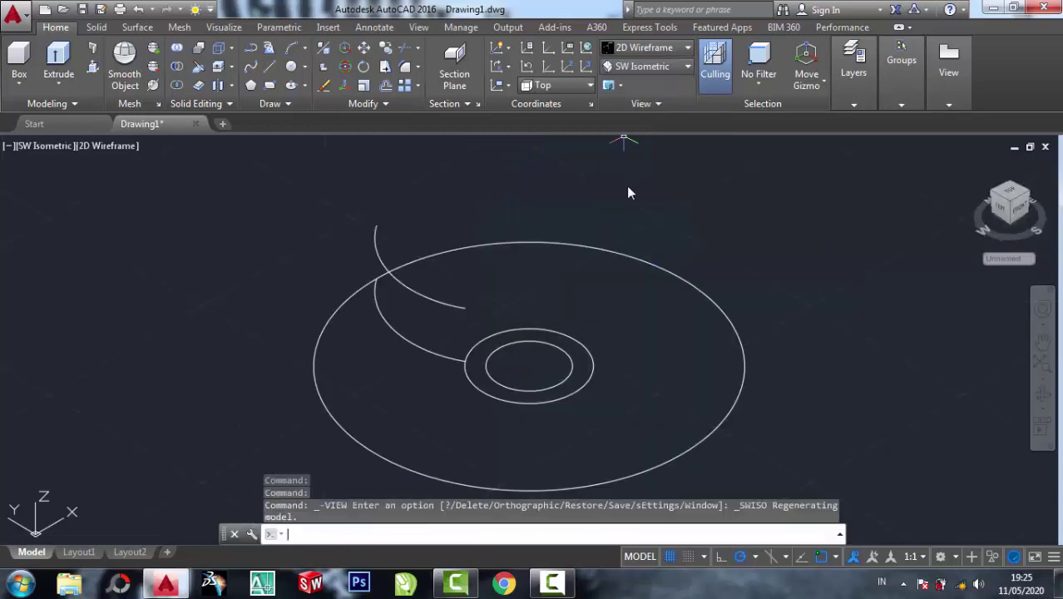
pyautogui.click(478, 313)
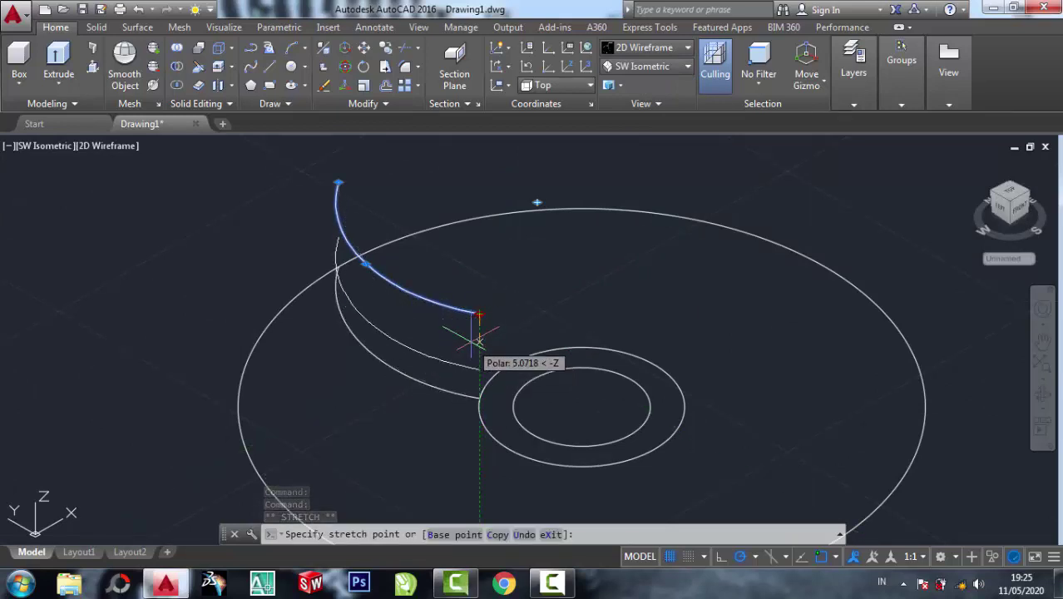
pyautogui.click(459, 339)
pyautogui.press('Escape')
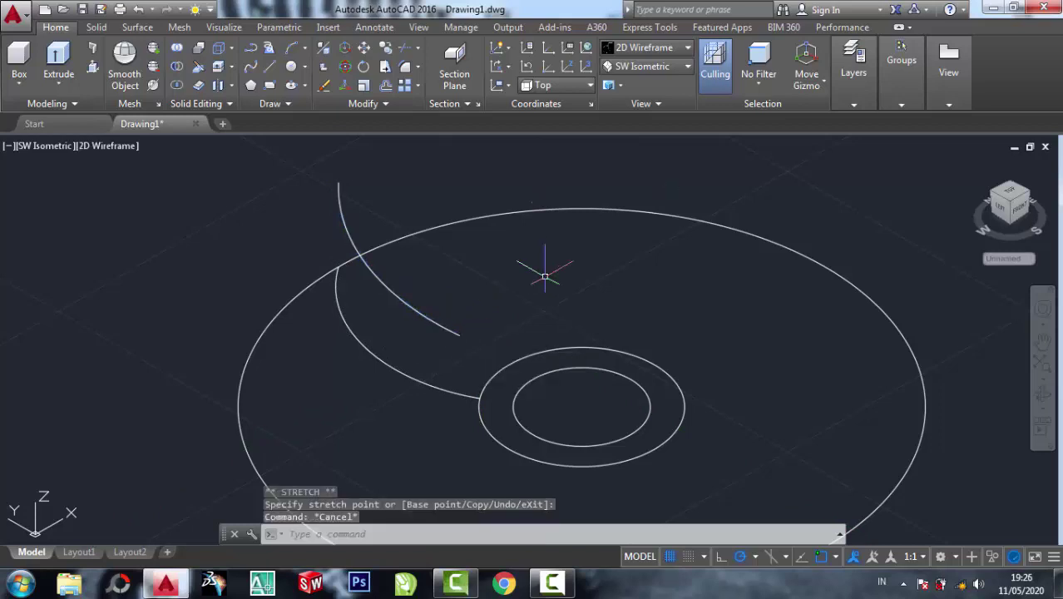
# Step: In Top view, move the spline's lower end and middle grip further left
pyautogui.click(646, 71)
pyautogui.click(632, 84)
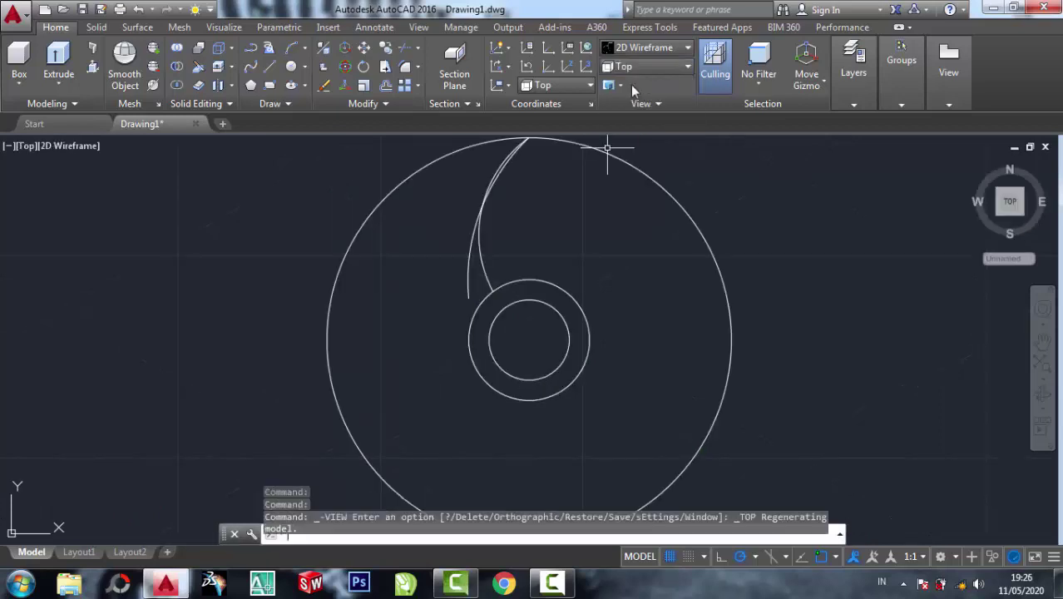
pyautogui.scroll(2, 468, 179)
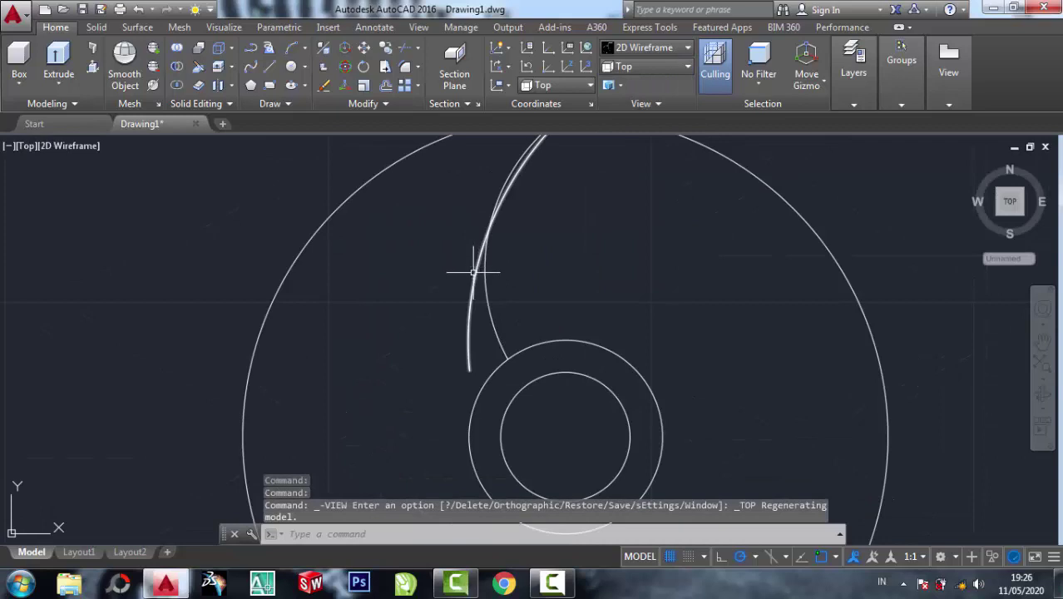
pyautogui.click(473, 272)
pyautogui.moveTo(532, 249); pyautogui.dragTo(526, 304, button='middle')
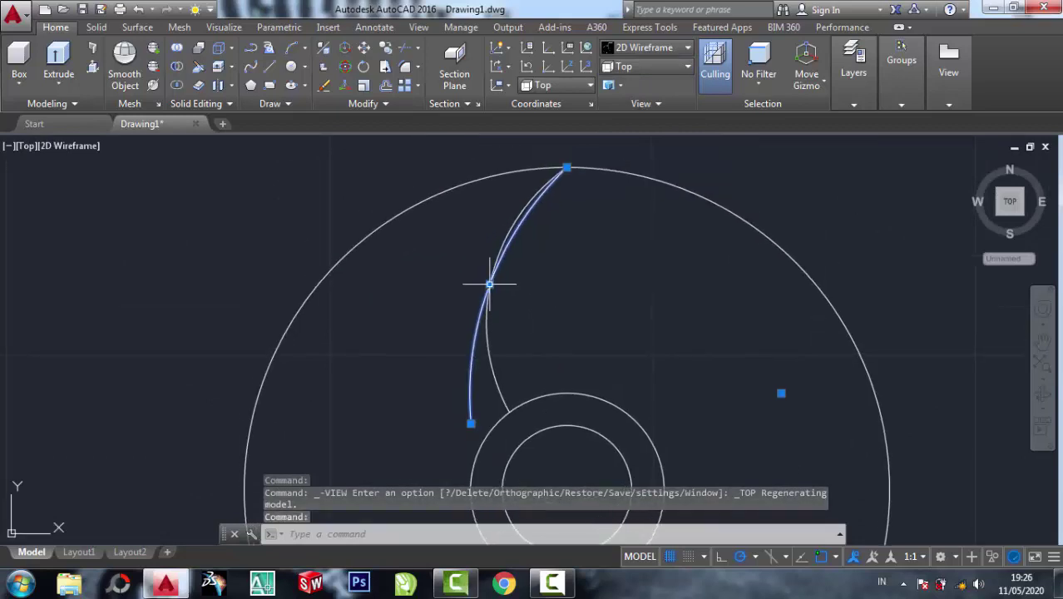
pyautogui.click(471, 423)
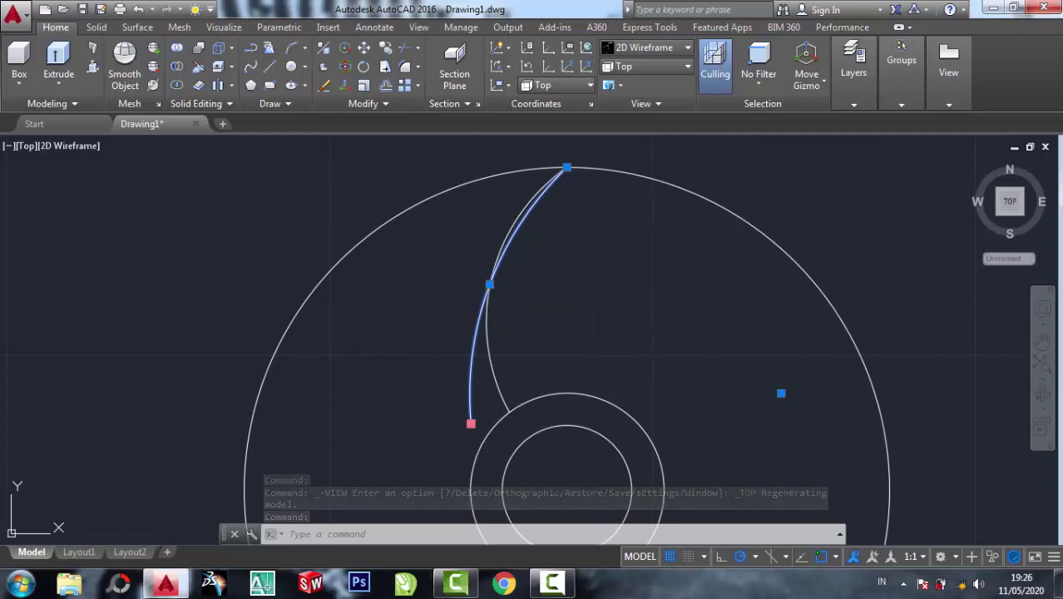
pyautogui.click(448, 424)
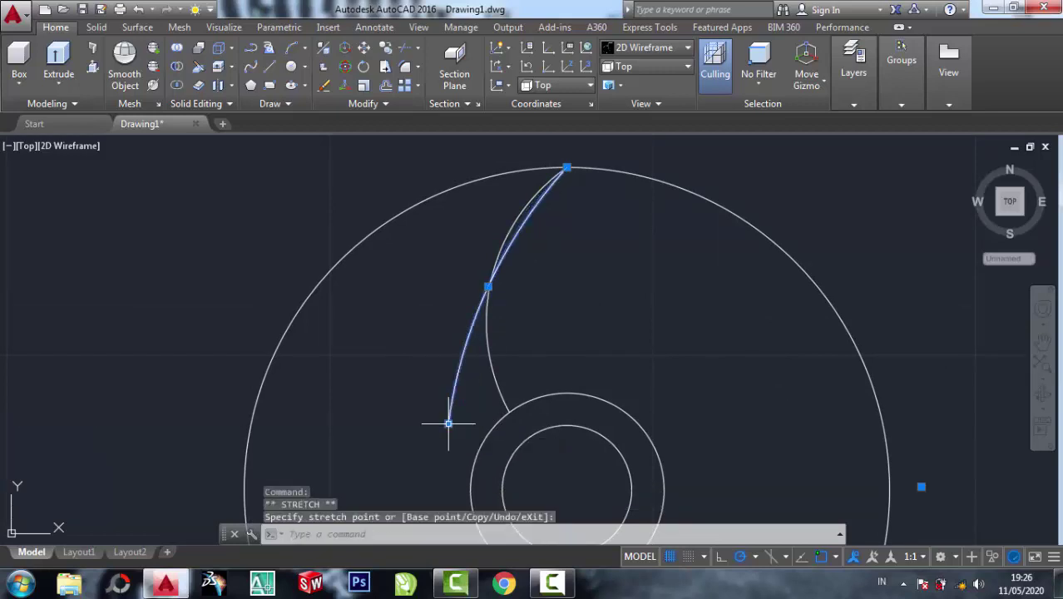
pyautogui.click(487, 287)
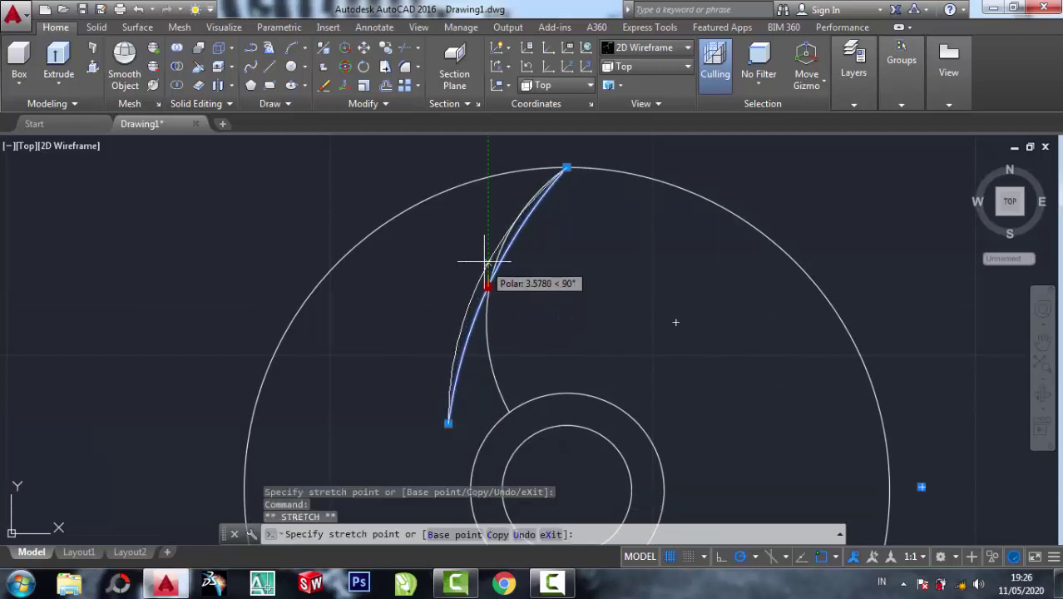
pyautogui.click(483, 245)
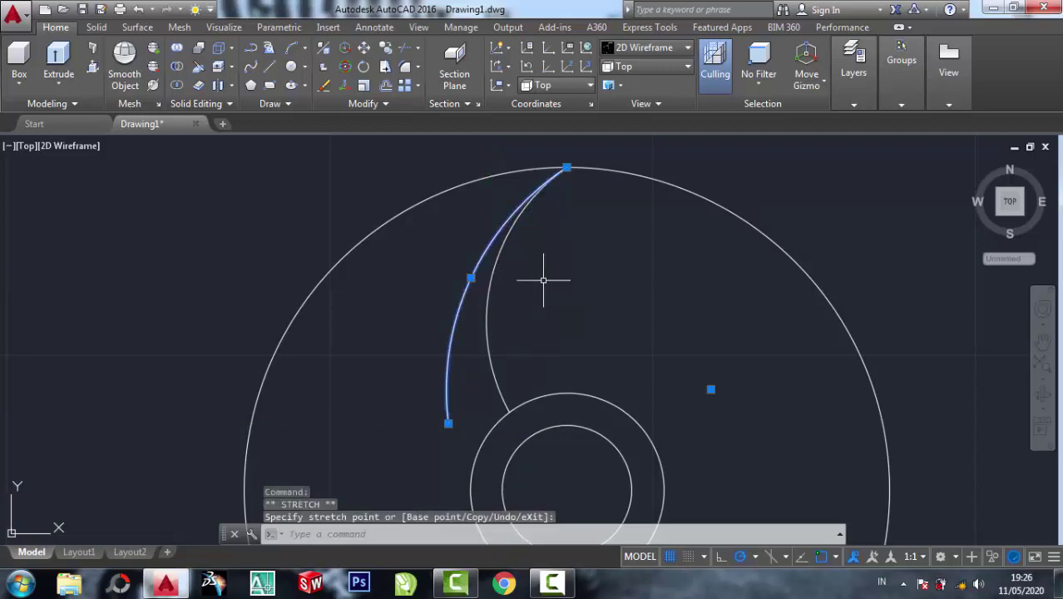
pyautogui.press('Escape')
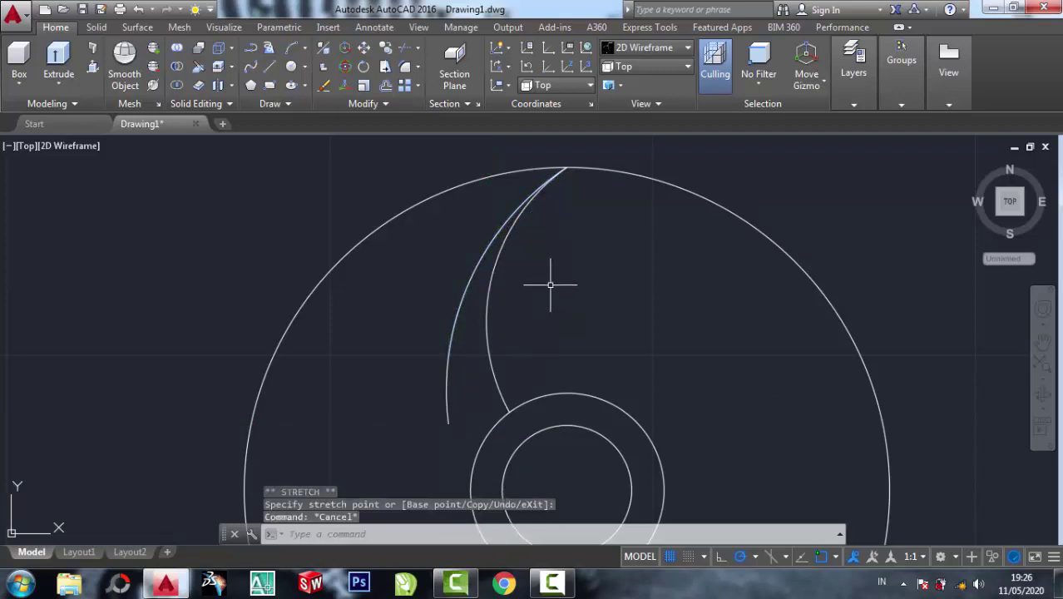
# Step: Orbit from SW Isometric to a custom angle showing blade curves above the hub
pyautogui.click(644, 71)
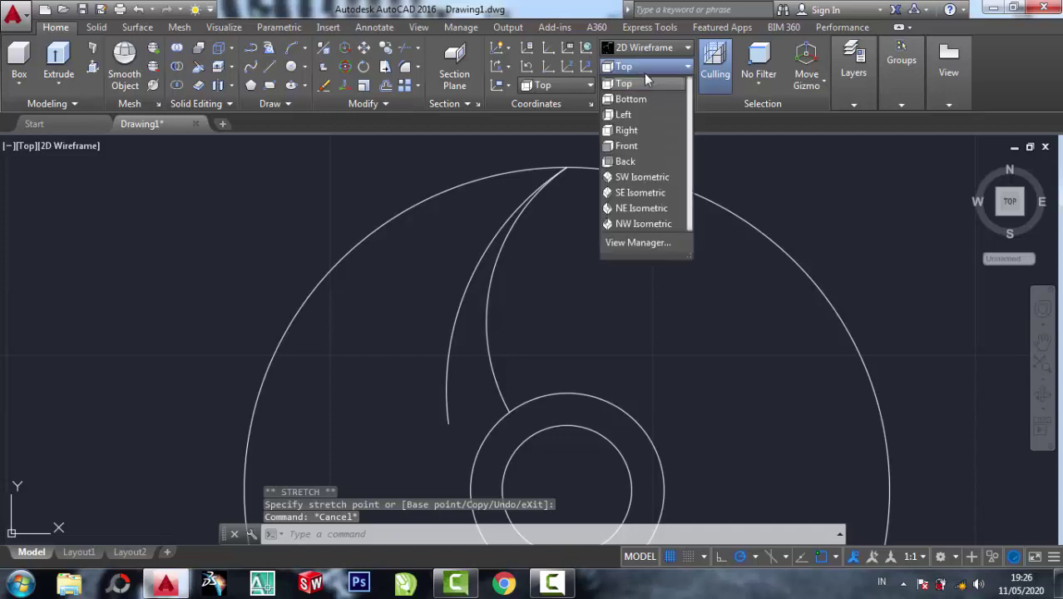
pyautogui.click(640, 177)
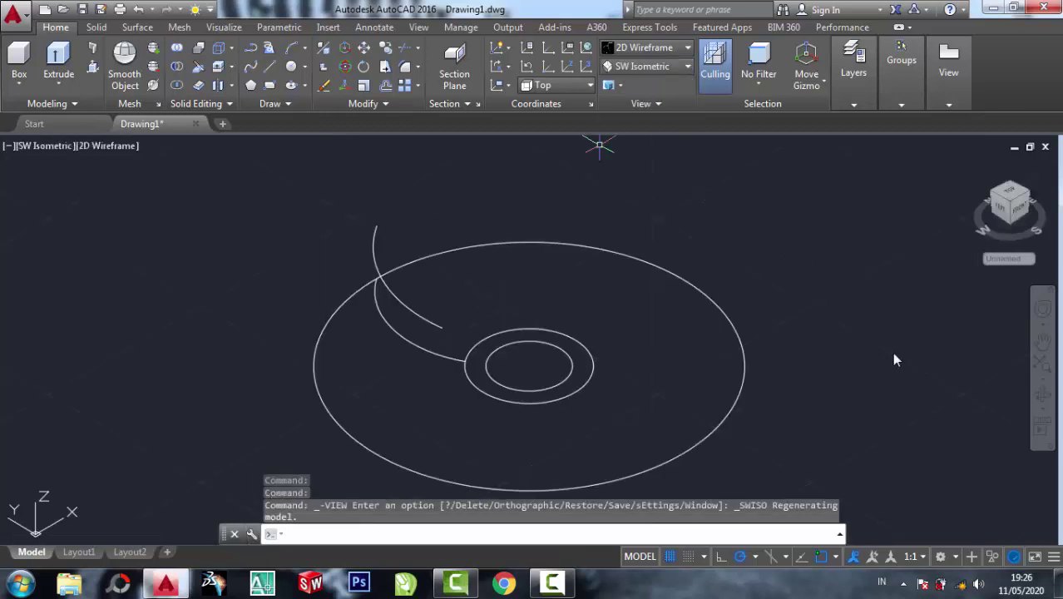
pyautogui.click(1043, 397)
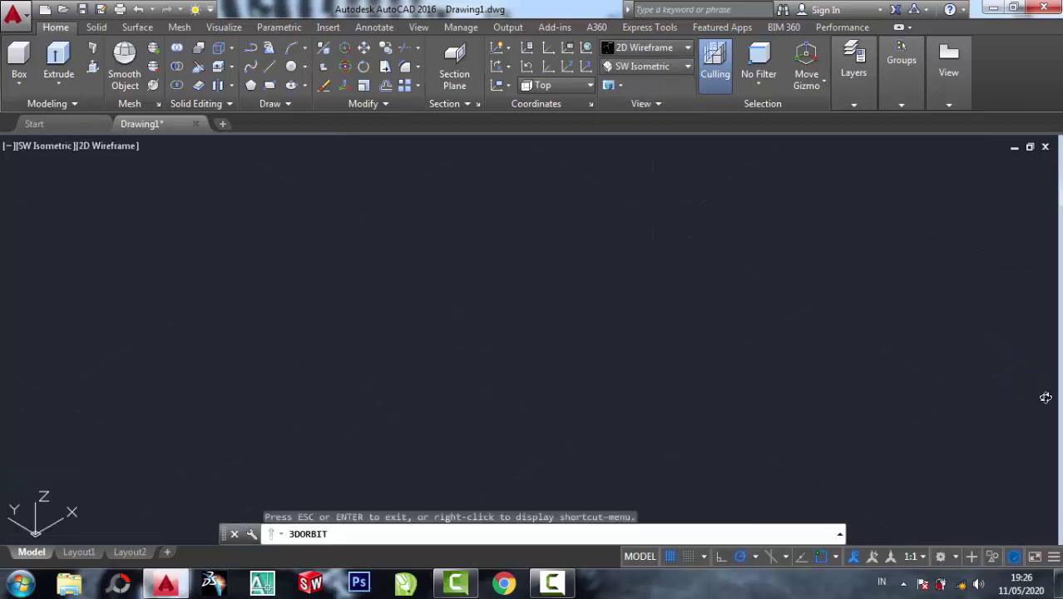
pyautogui.moveTo(553, 253)
pyautogui.mouseDown()
pyautogui.moveTo(475, 283)
pyautogui.moveTo(401, 275)
pyautogui.moveTo(602, 251)
pyautogui.mouseUp()
pyautogui.rightClick(710, 206)
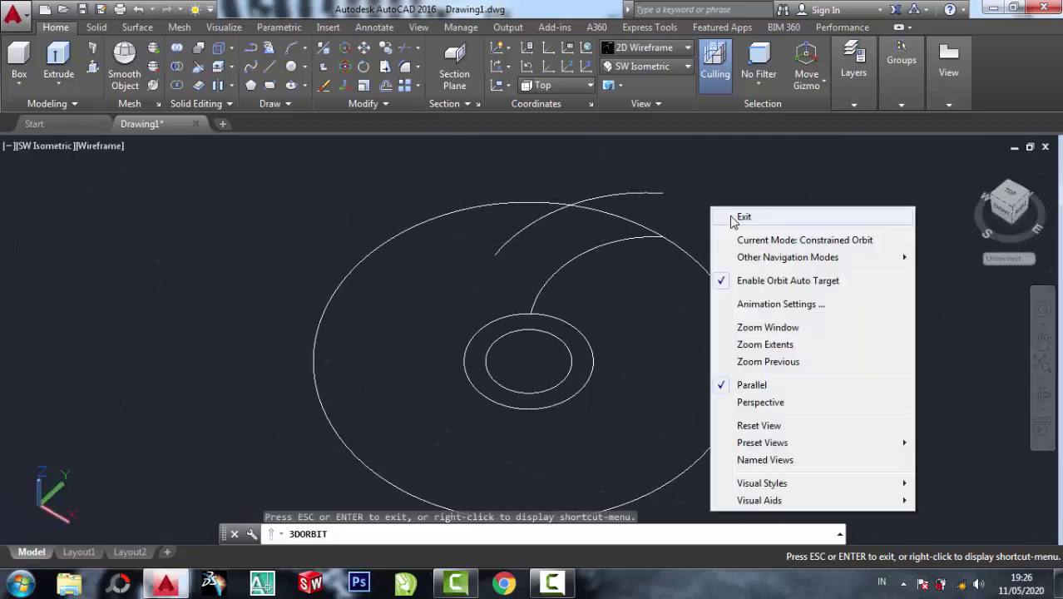
pyautogui.click(732, 217)
pyautogui.scroll(2, 692, 191)
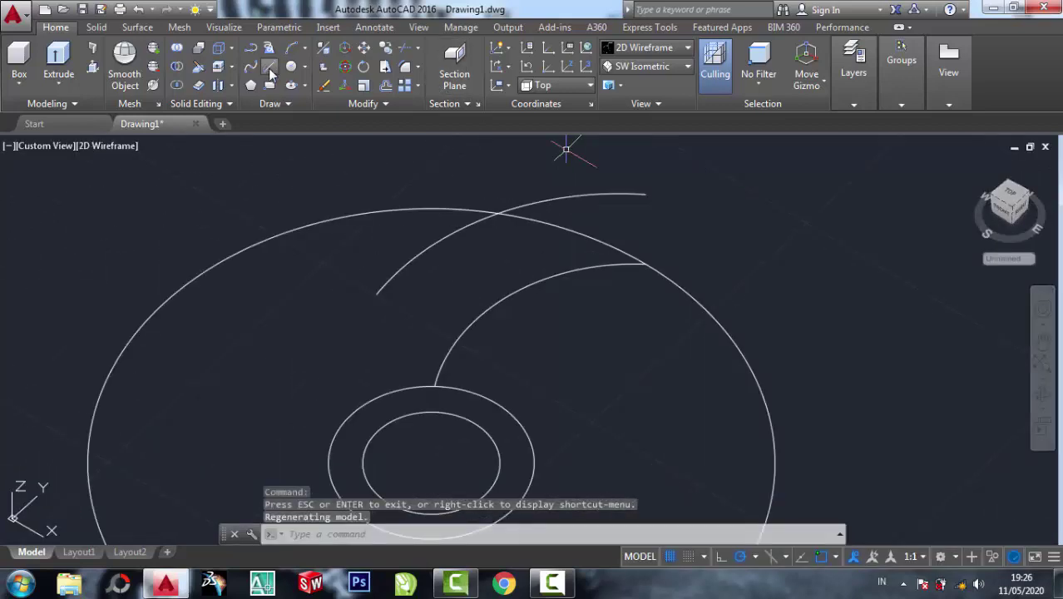
# Step: Draw two lines joining the curves' outer ends at the rim and inner ends by the hub
pyautogui.click(269, 70)
pyautogui.click(645, 264)
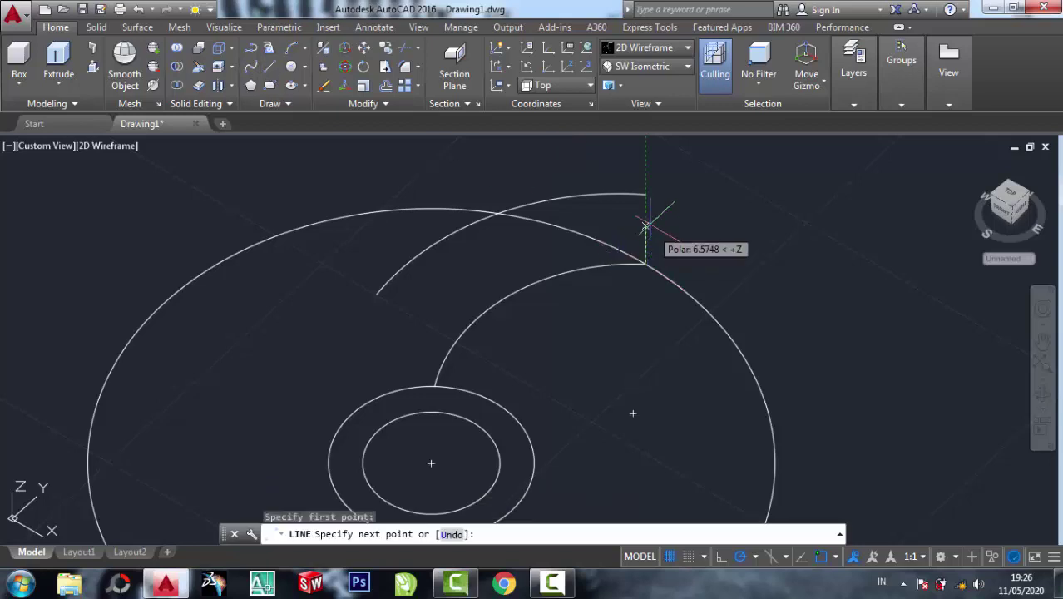
pyautogui.click(645, 193)
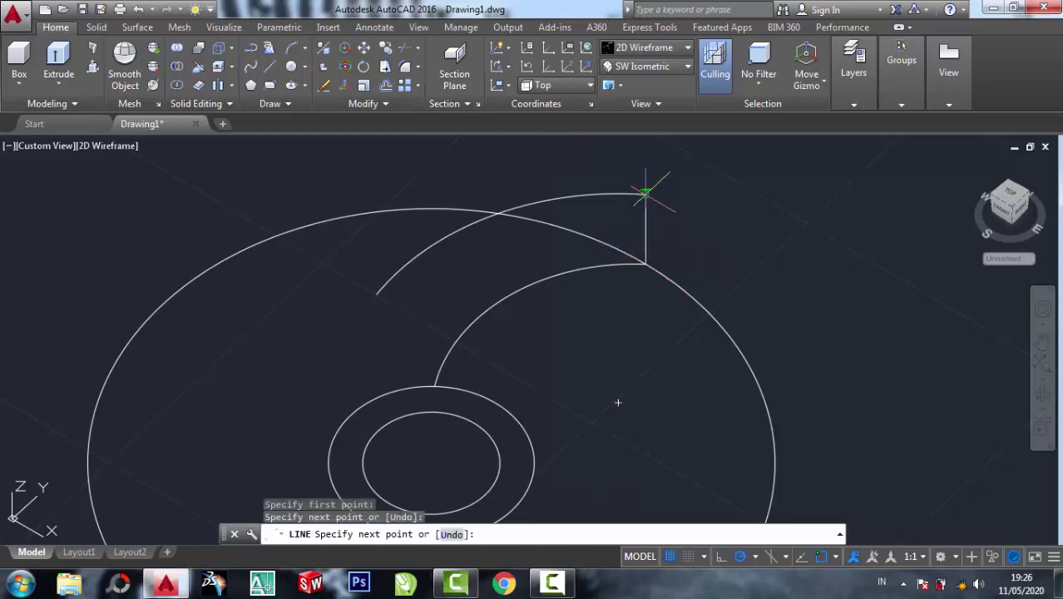
pyautogui.rightClick(676, 217)
pyautogui.click(687, 208)
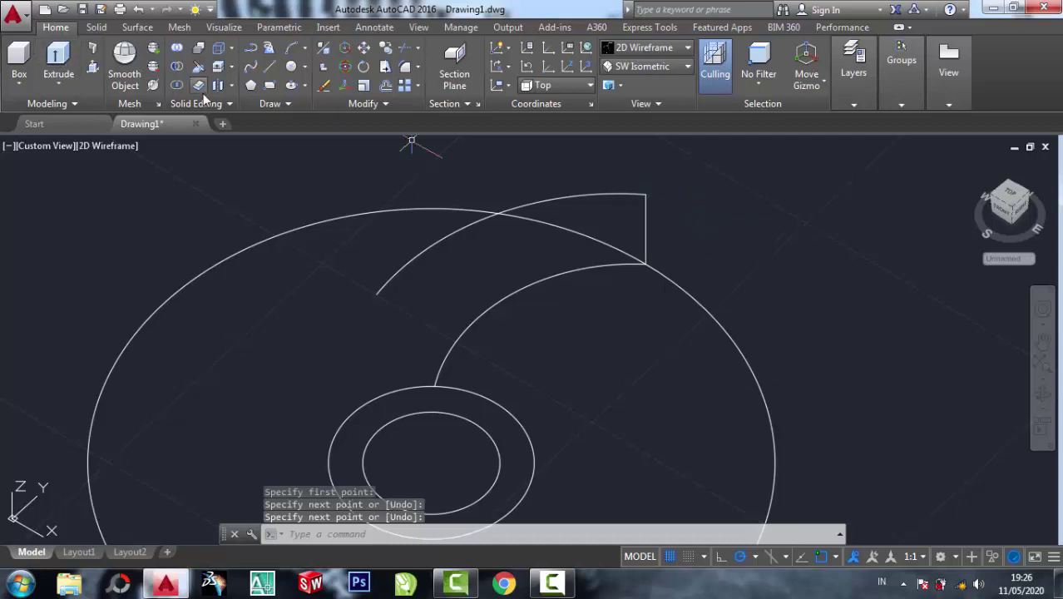
pyautogui.click(269, 70)
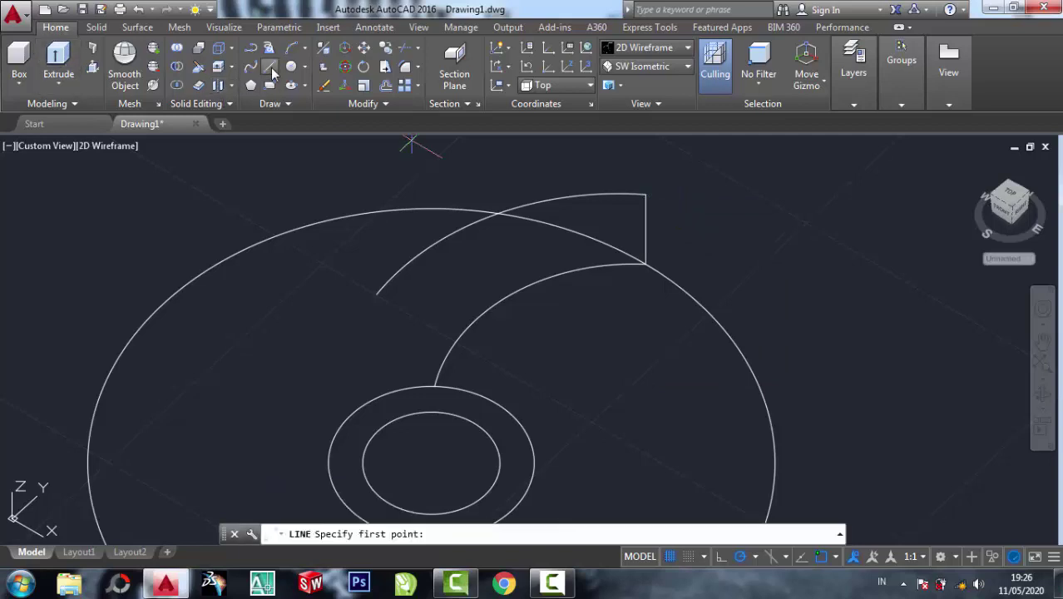
pyautogui.click(433, 386)
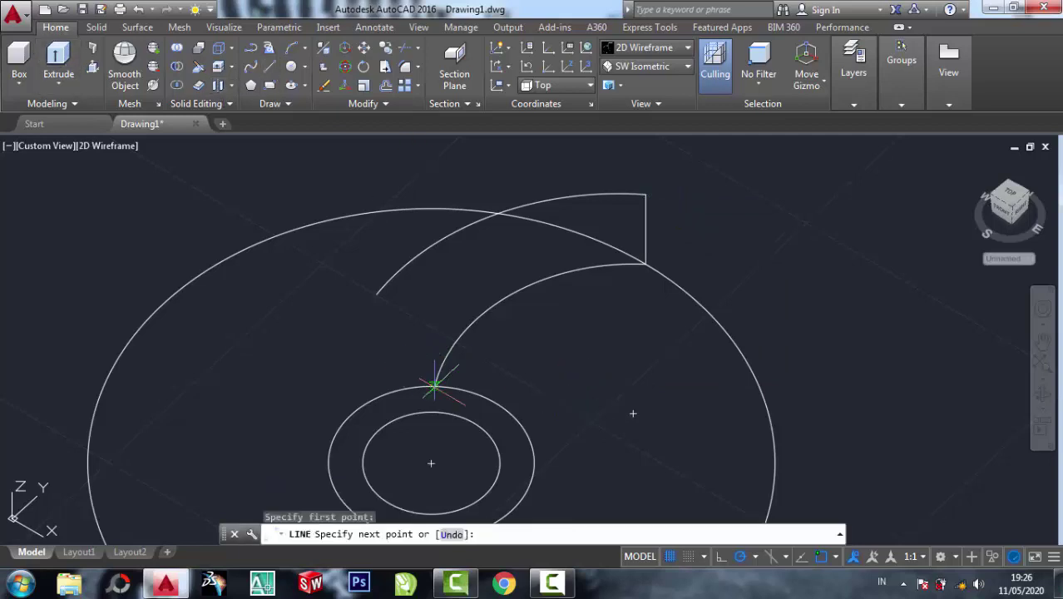
pyautogui.click(377, 294)
pyautogui.rightClick(376, 294)
pyautogui.click(397, 303)
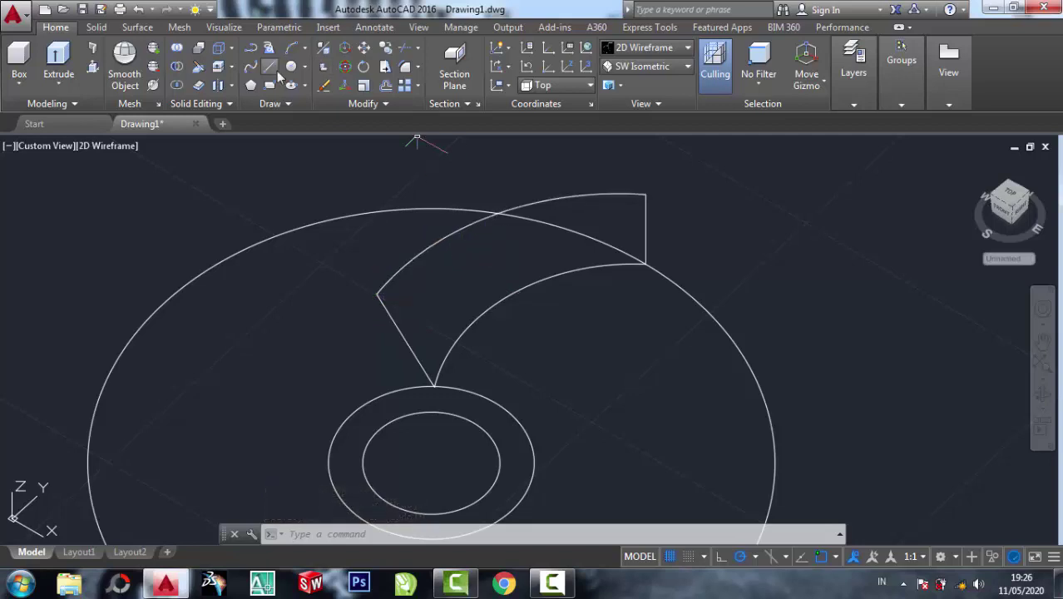
# Step: Build a network surface from the two end lines and the inner and outer arcs
pyautogui.click(181, 30)
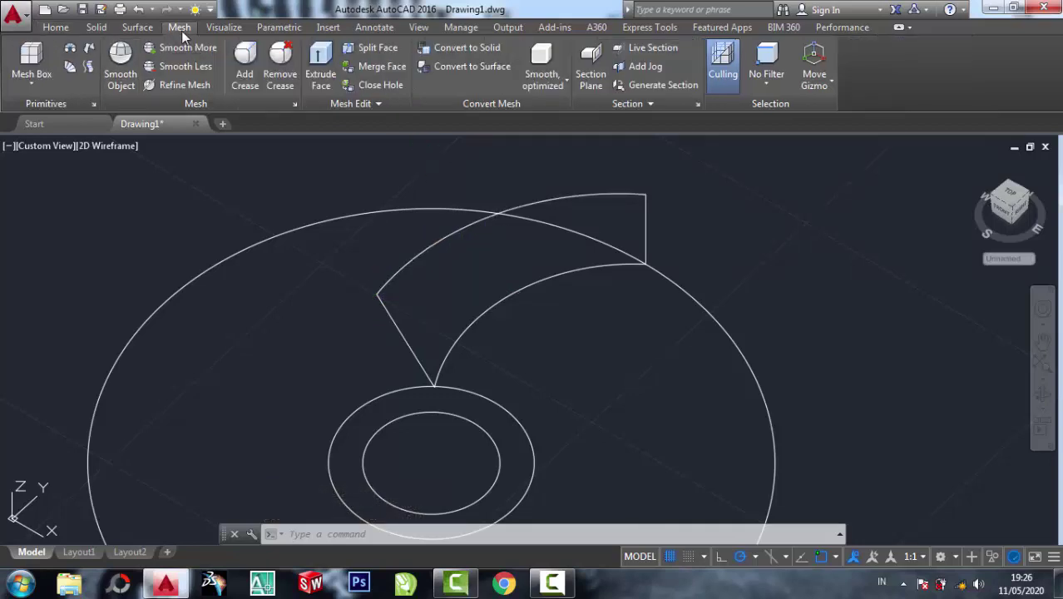
pyautogui.click(137, 27)
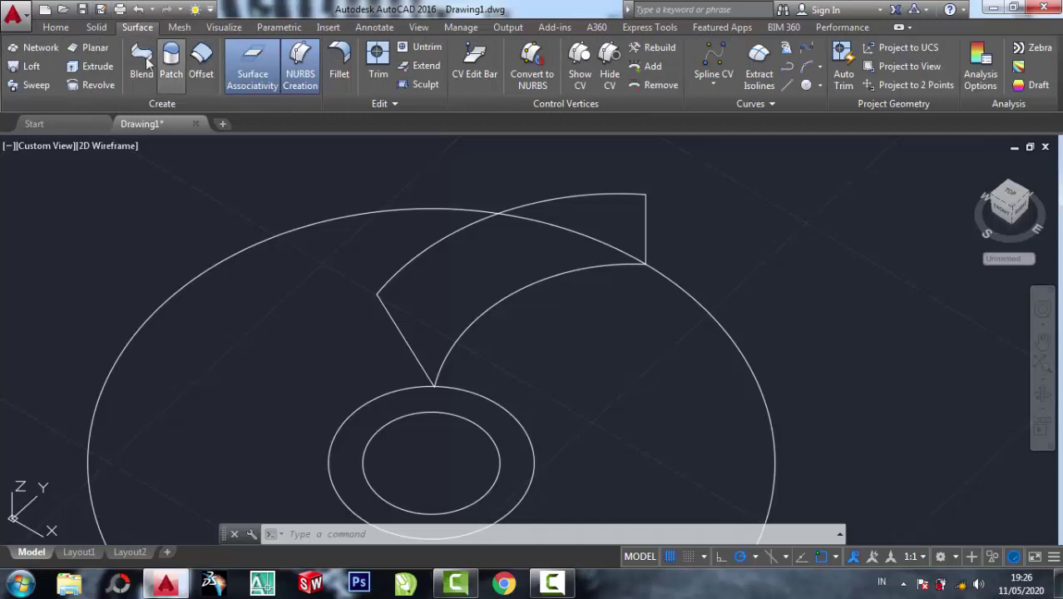
pyautogui.click(39, 48)
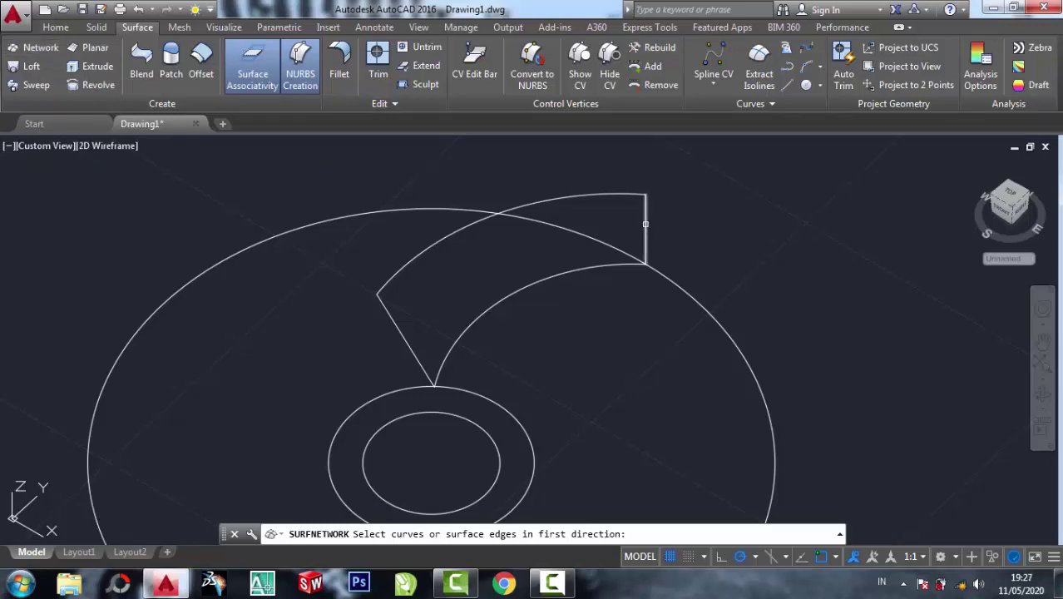
pyautogui.click(645, 223)
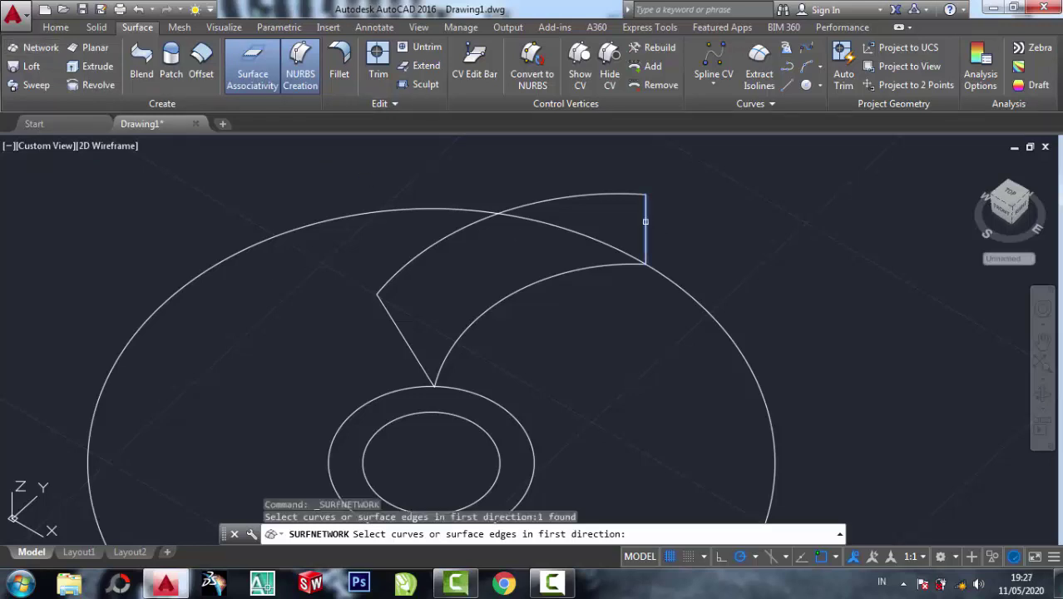
pyautogui.click(397, 326)
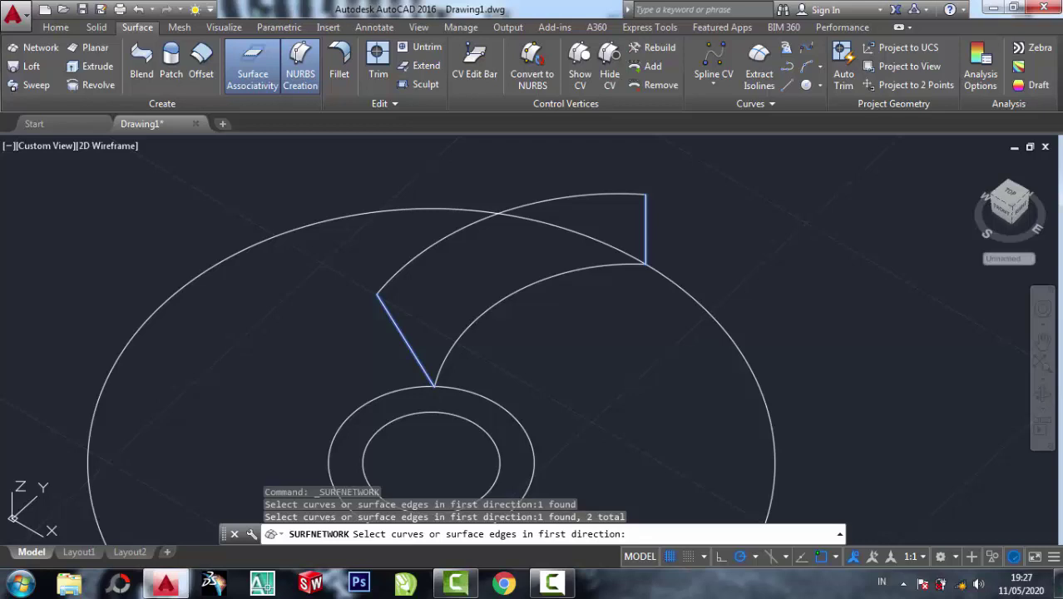
pyautogui.press('Return')
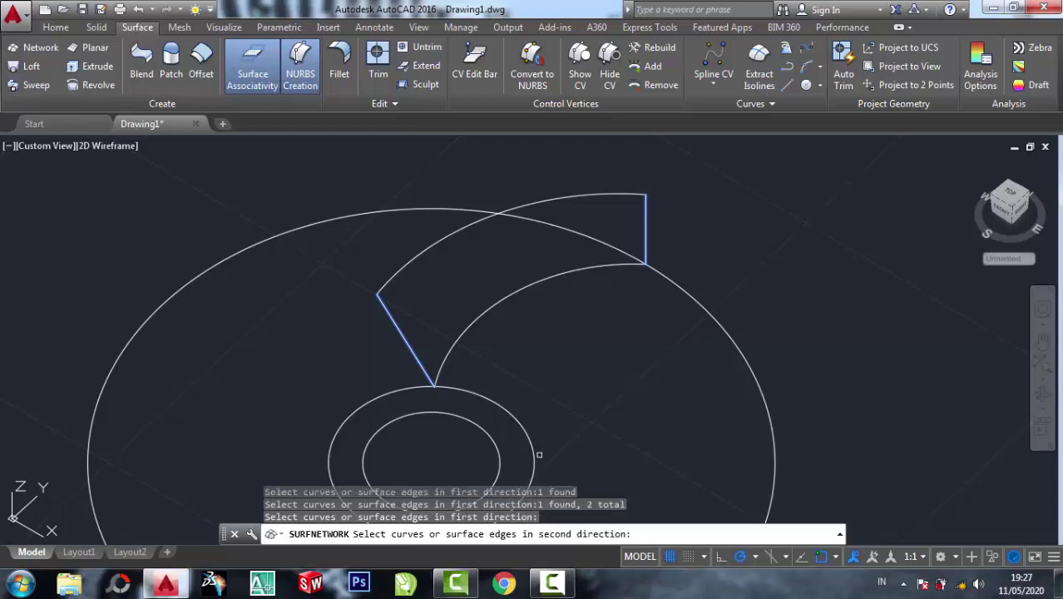
pyautogui.click(499, 309)
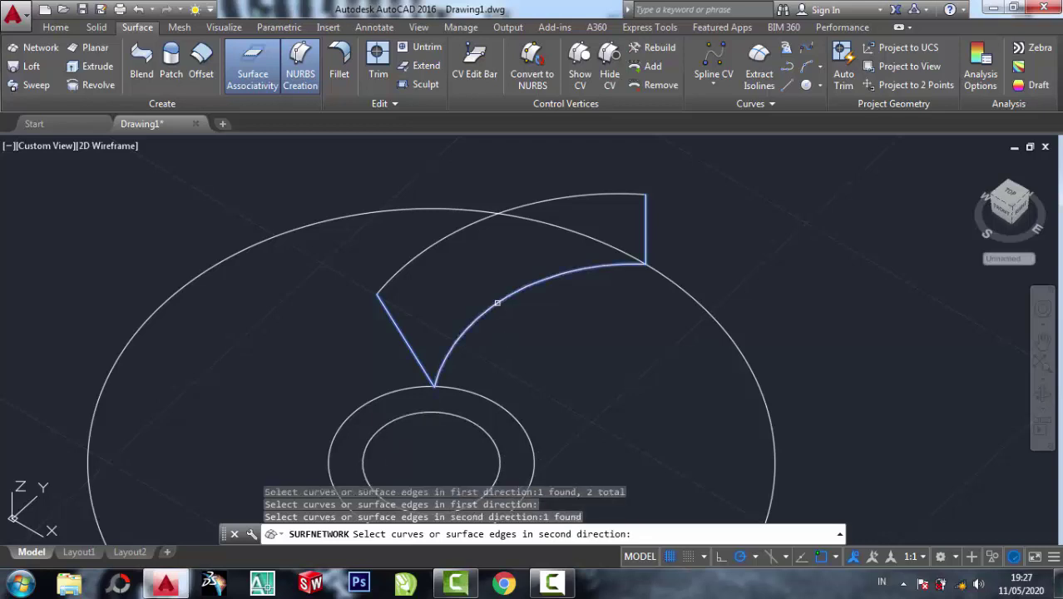
pyautogui.click(414, 257)
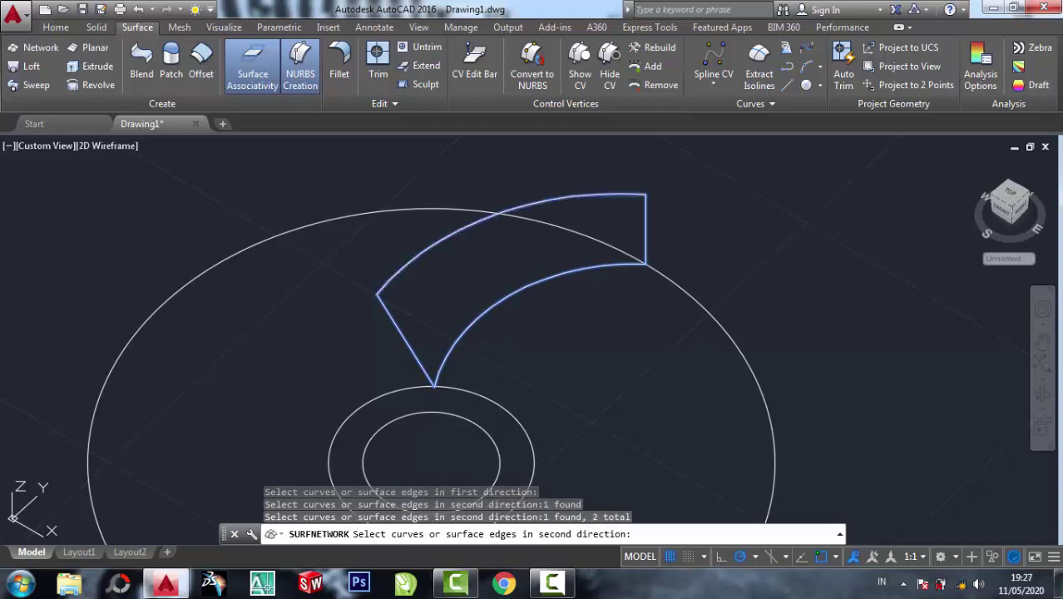
pyautogui.press('Return')
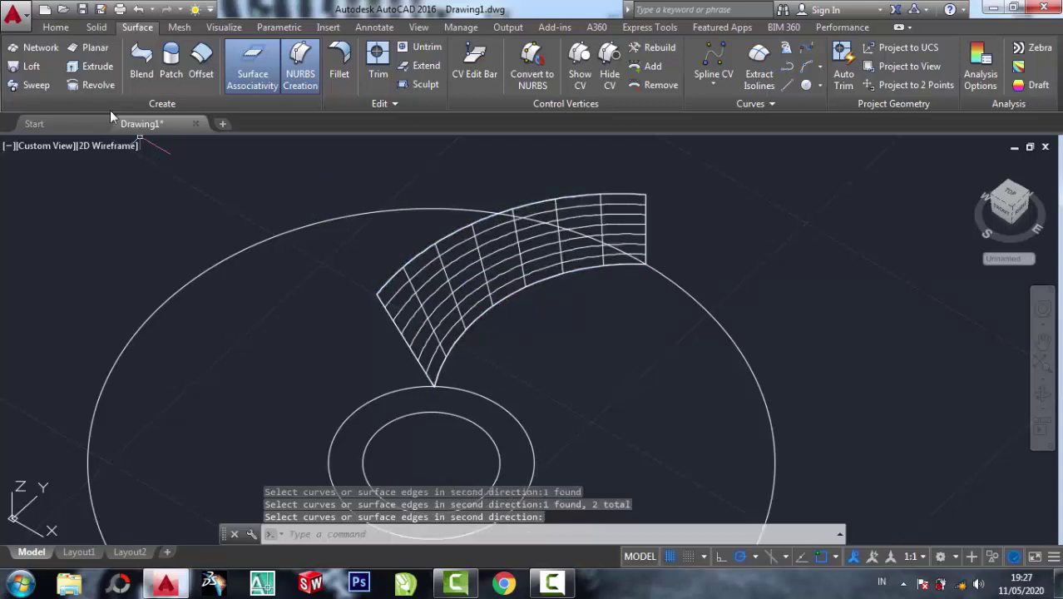
pyautogui.click(55, 28)
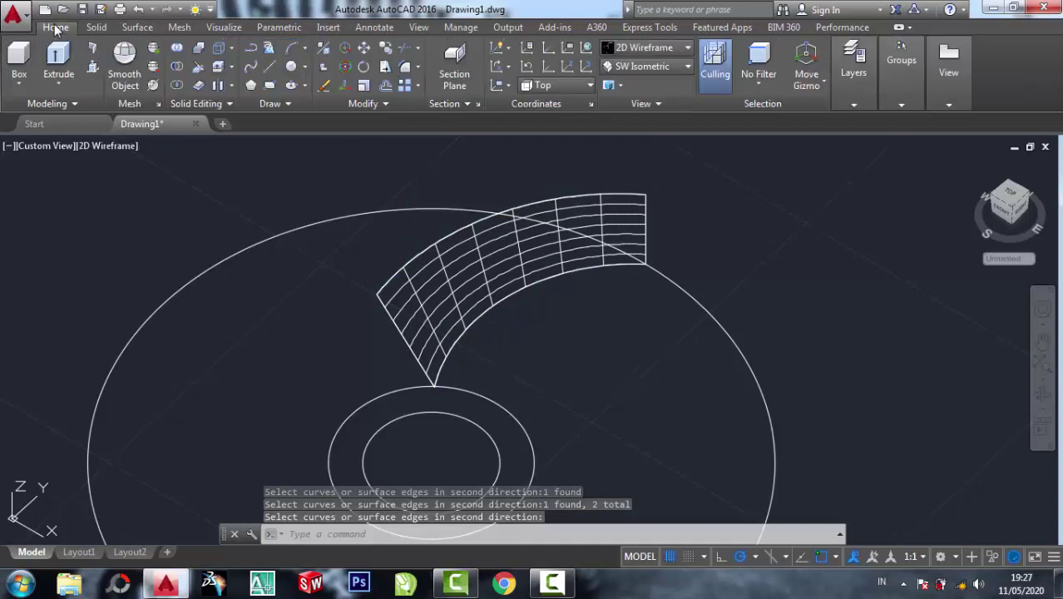
# Step: Thicken the blade's network surface by 1 unit
pyautogui.click(197, 85)
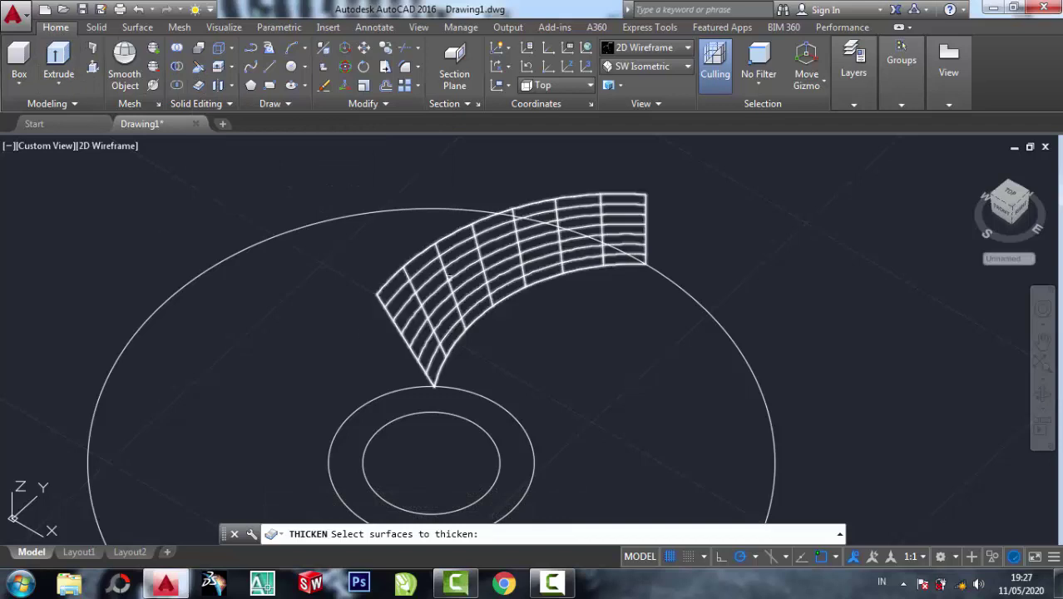
pyautogui.click(447, 275)
pyautogui.press('Return')
pyautogui.write('1')
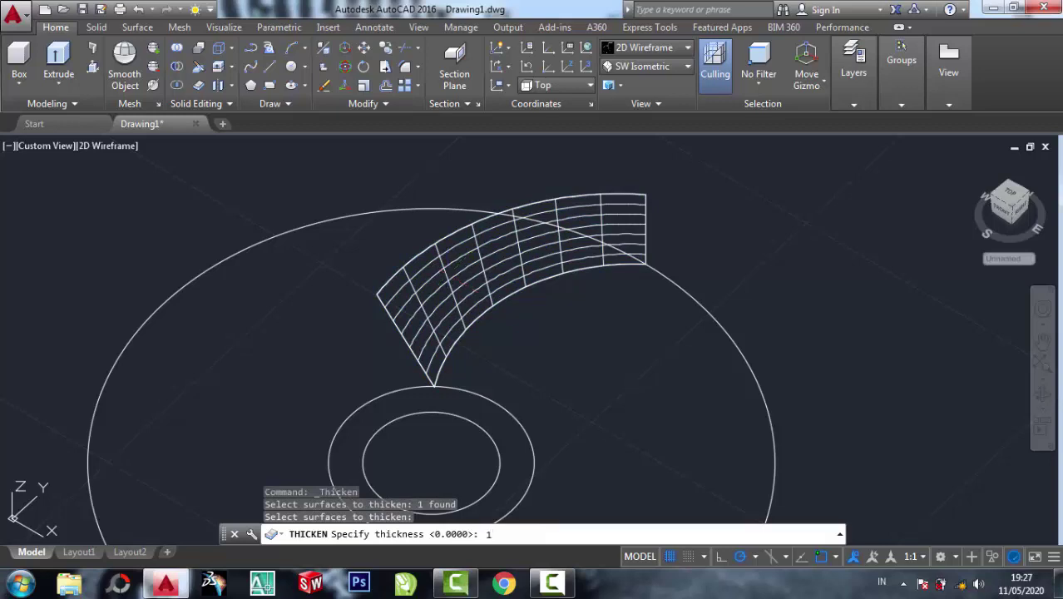
pyautogui.press('Return')
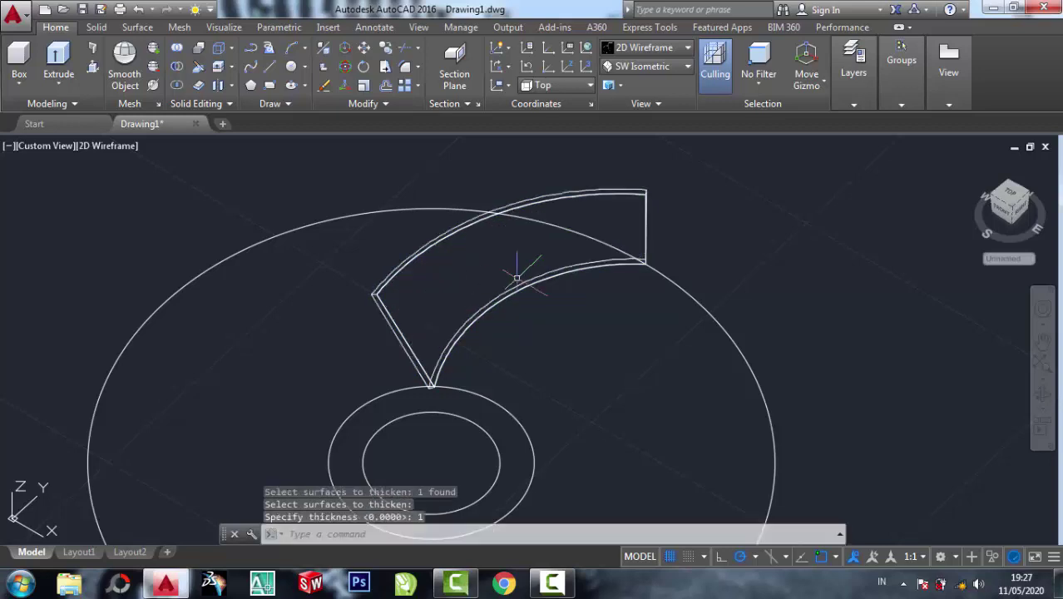
pyautogui.click(639, 67)
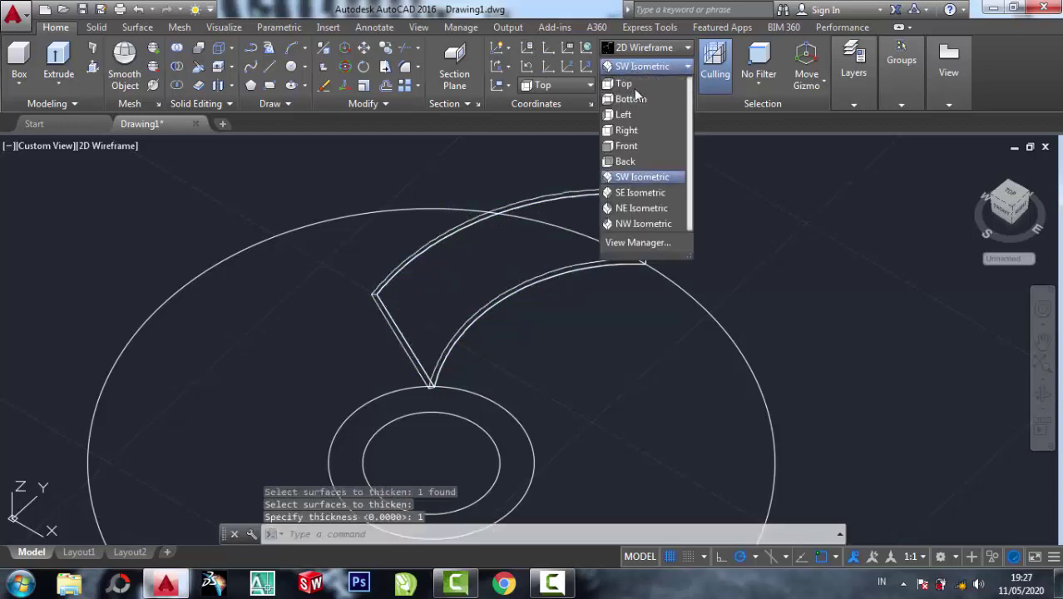
# Step: In Top view, polar-array the solid blade 10 times around the hub centre
pyautogui.click(633, 84)
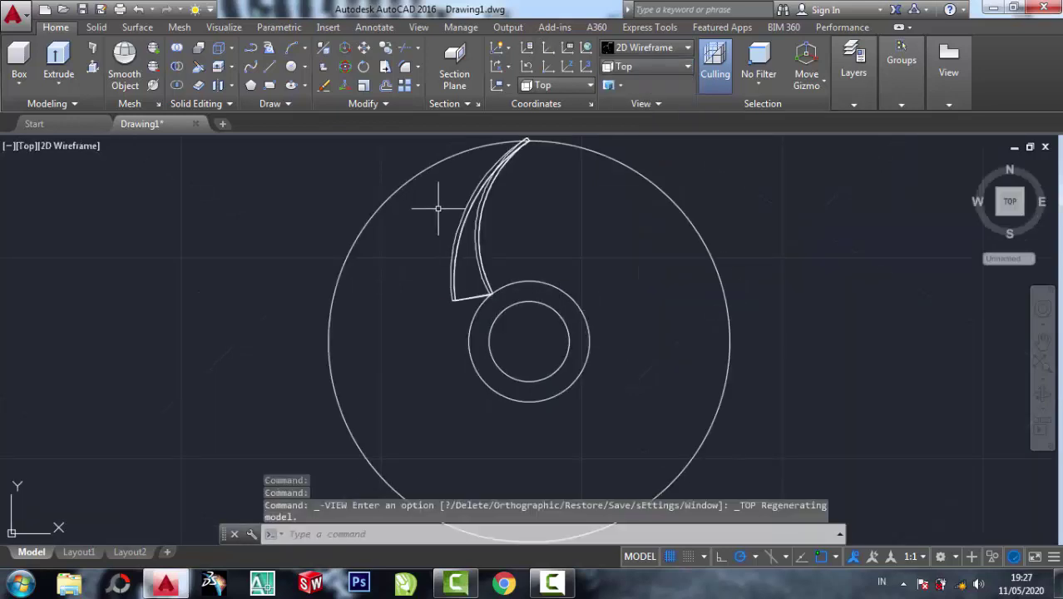
pyautogui.click(419, 87)
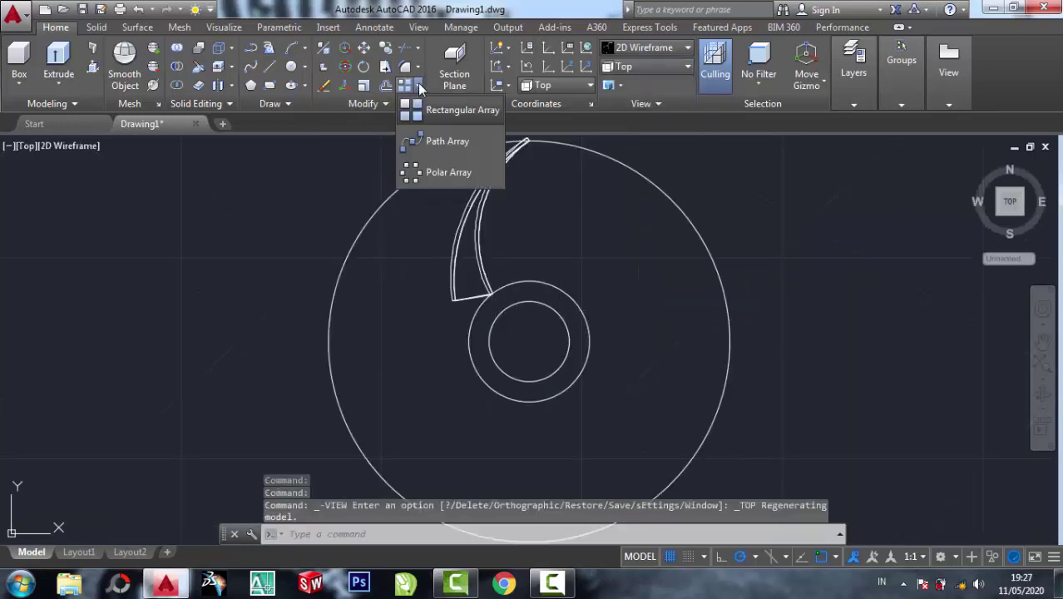
pyautogui.click(433, 173)
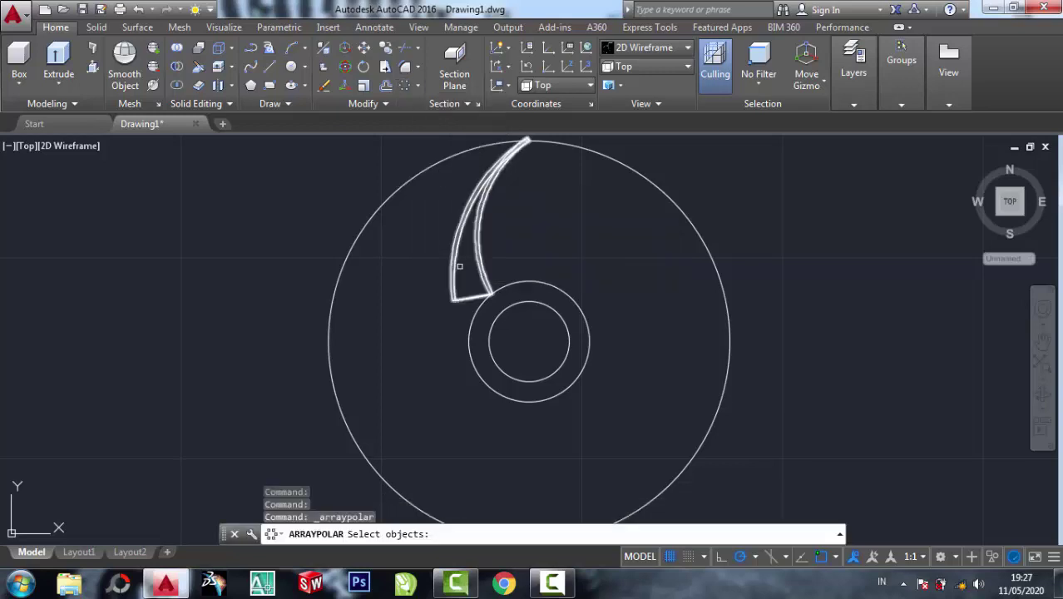
pyautogui.click(457, 263)
pyautogui.press('Return')
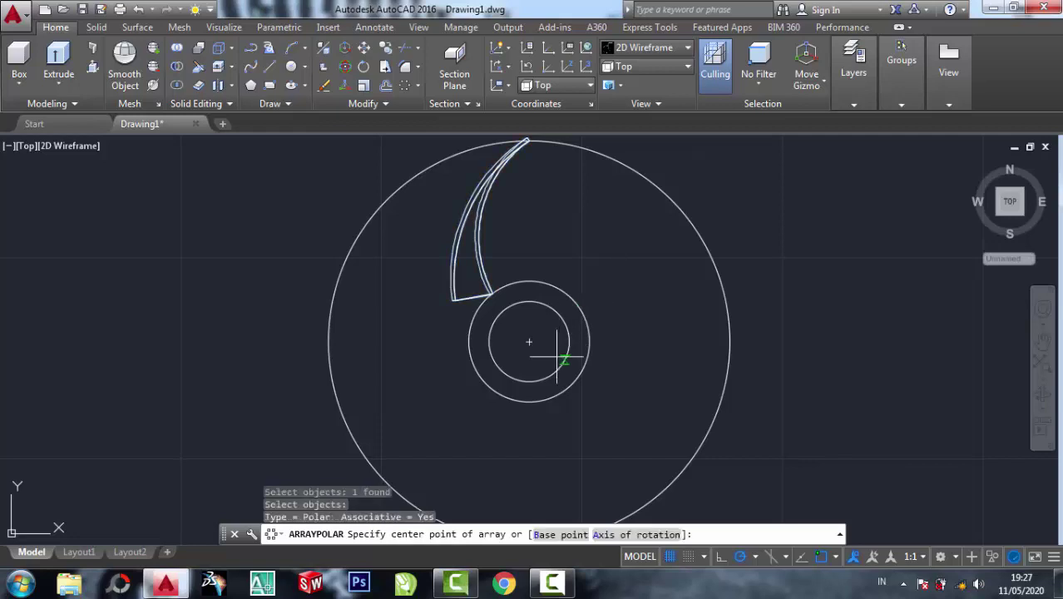
pyautogui.click(529, 341)
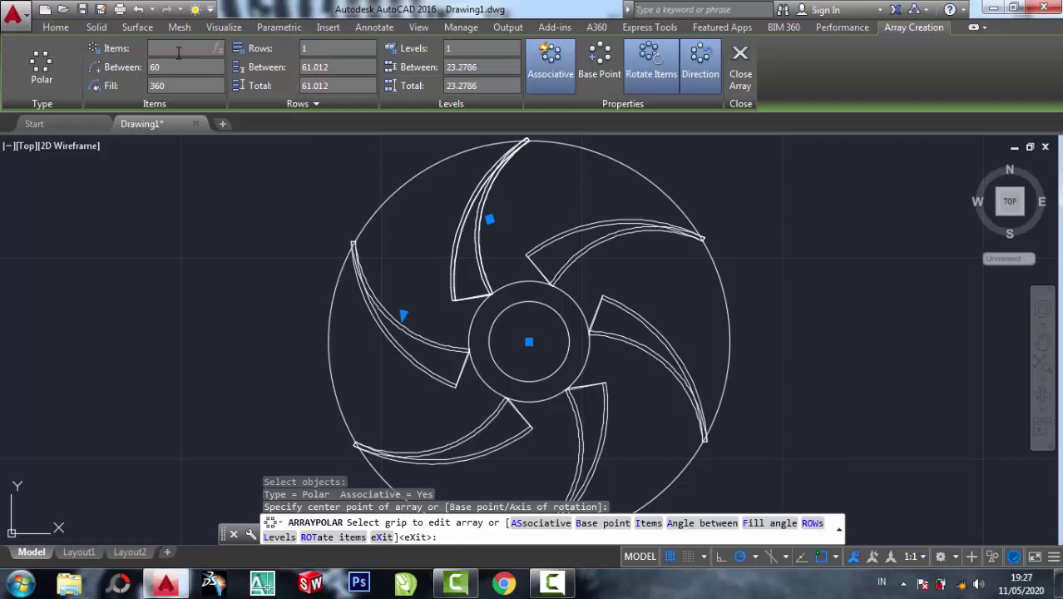
pyautogui.write('10')
pyautogui.press('Return')
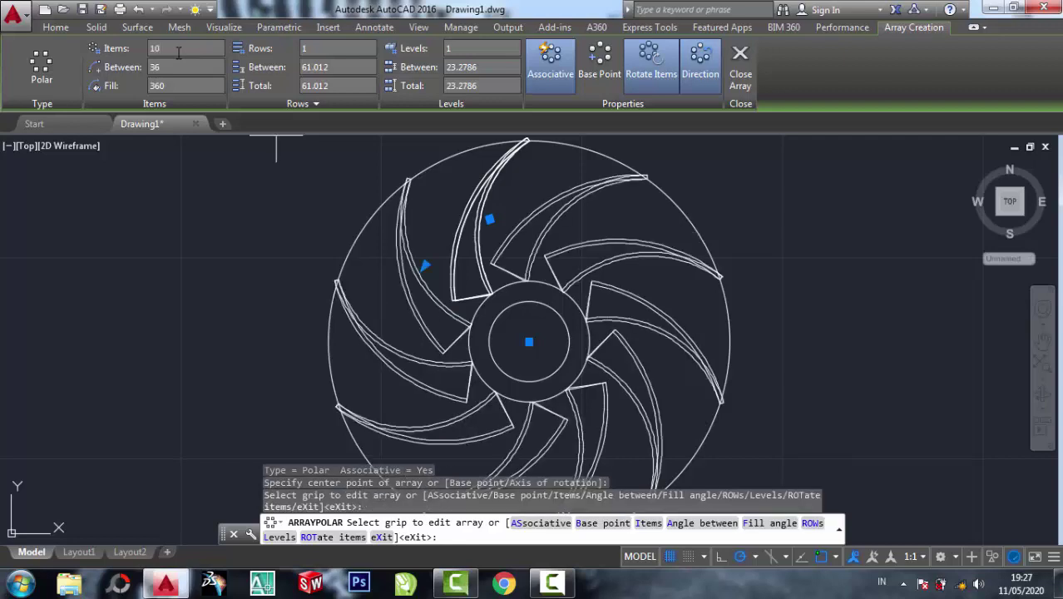
pyautogui.rightClick(316, 185)
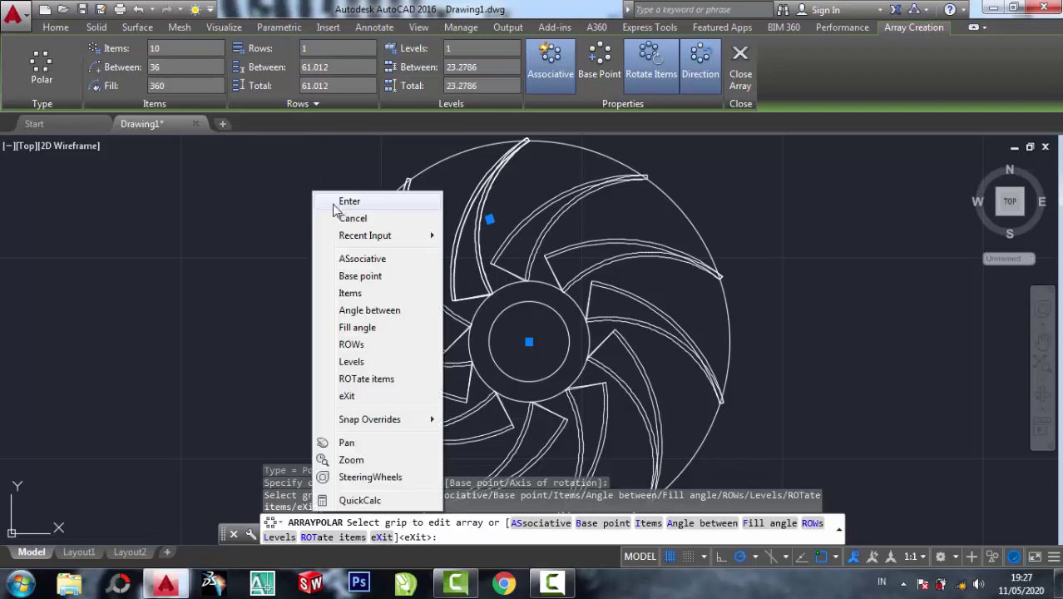
pyautogui.click(338, 206)
# Step: Apply the Realistic visual style in SW Isometric, orbit, then return to Top view
pyautogui.click(643, 66)
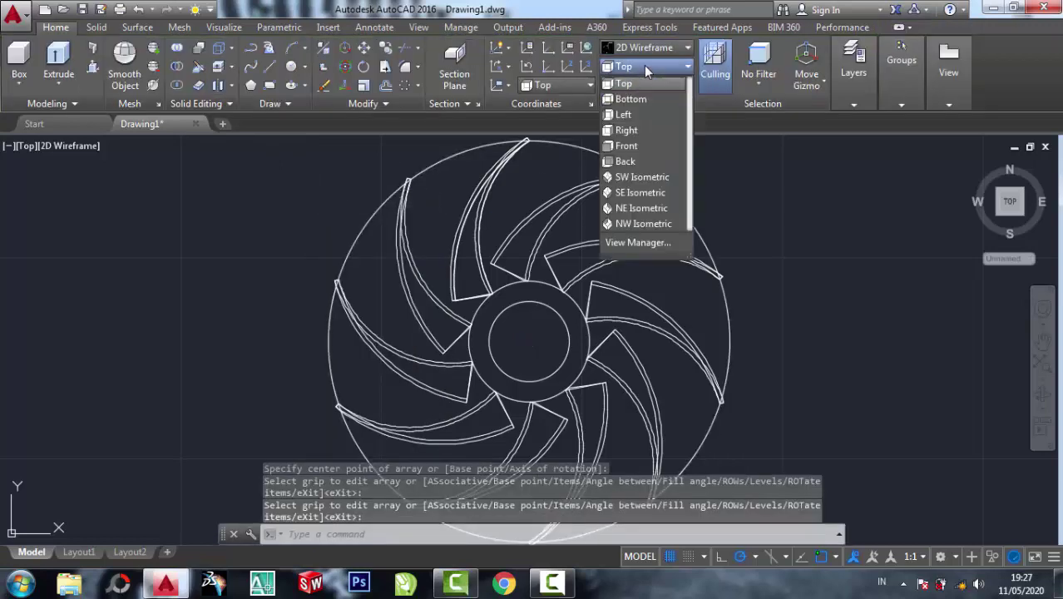
pyautogui.click(646, 176)
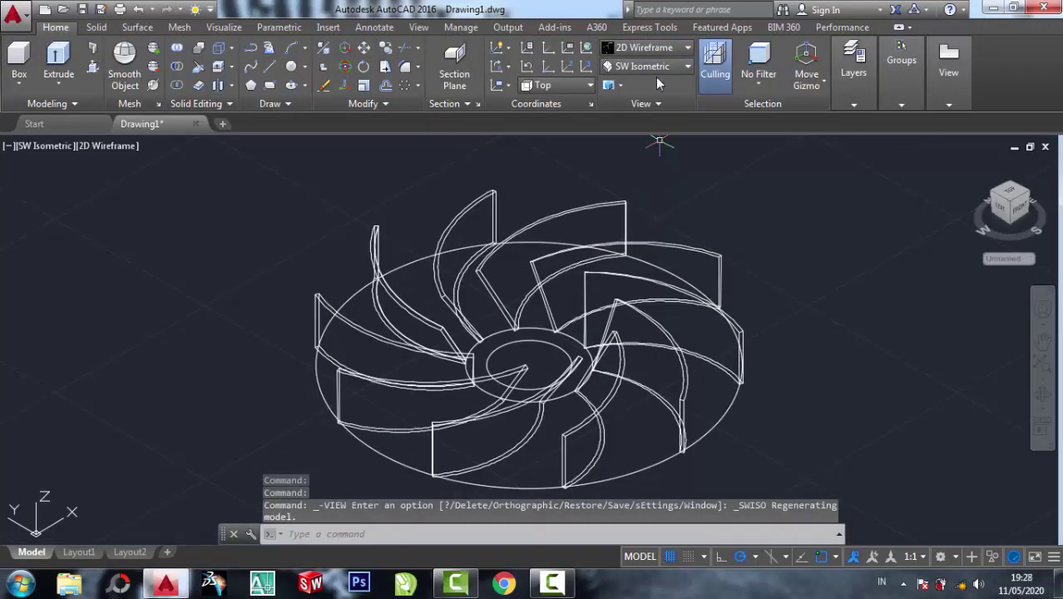
pyautogui.click(689, 49)
pyautogui.click(828, 83)
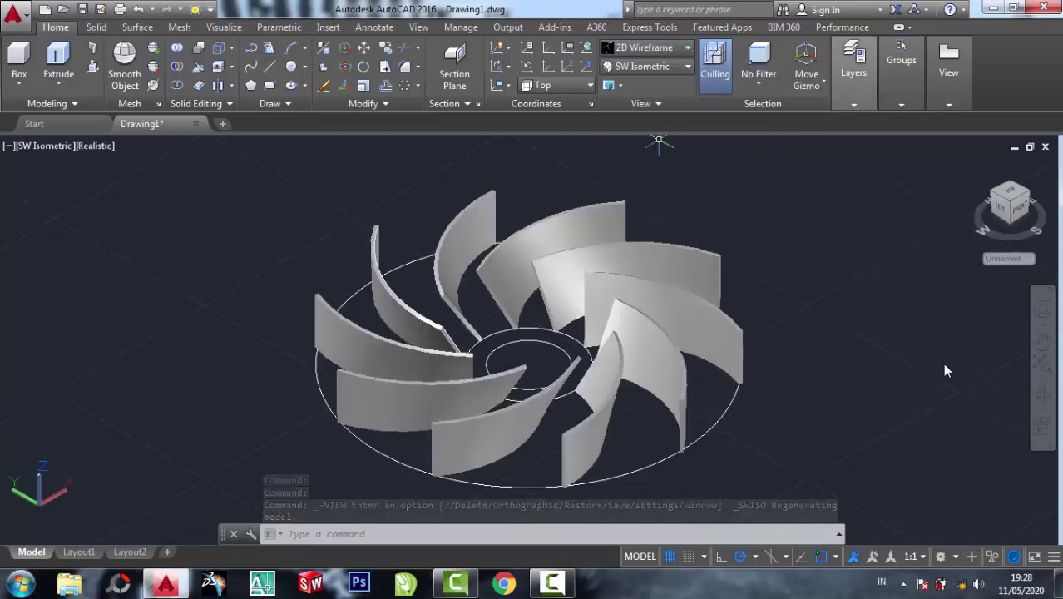
pyautogui.click(1046, 401)
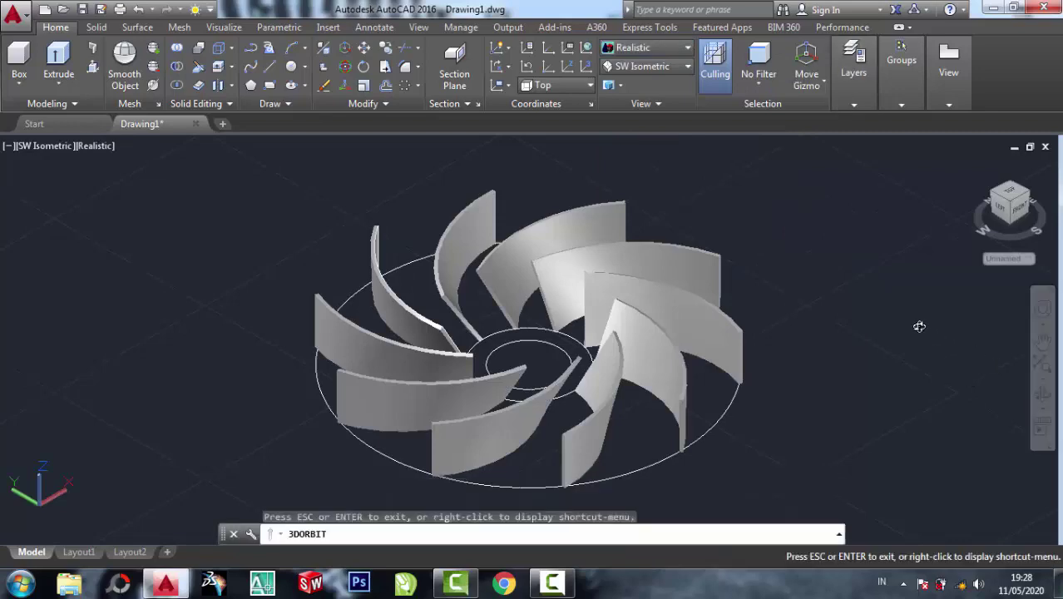
pyautogui.moveTo(876, 306)
pyautogui.mouseDown()
pyautogui.moveTo(808, 424)
pyautogui.moveTo(743, 420)
pyautogui.moveTo(843, 330)
pyautogui.moveTo(688, 367)
pyautogui.moveTo(741, 378)
pyautogui.mouseUp()
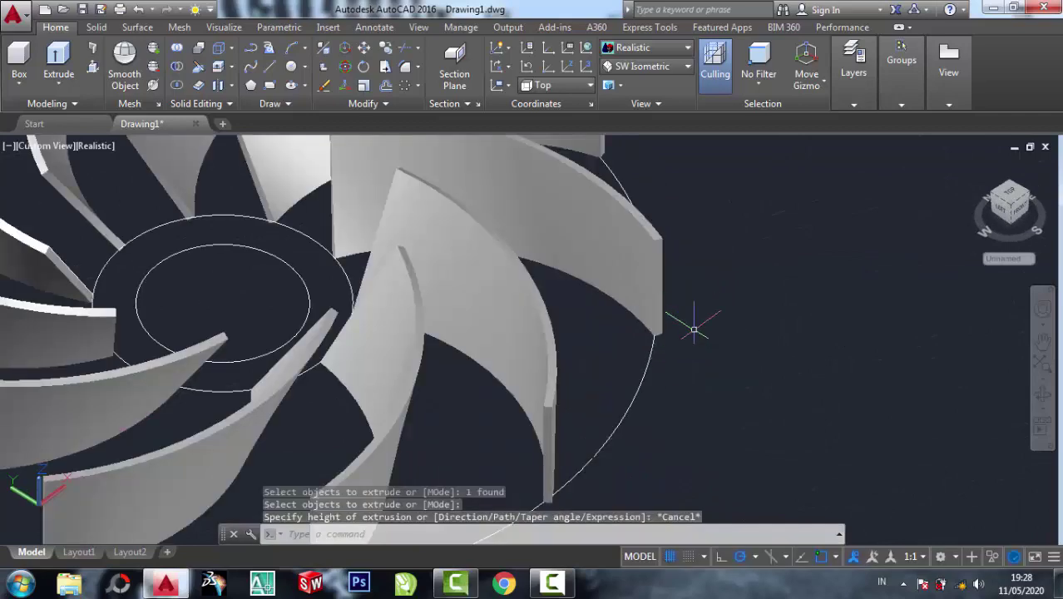
pyautogui.click(645, 67)
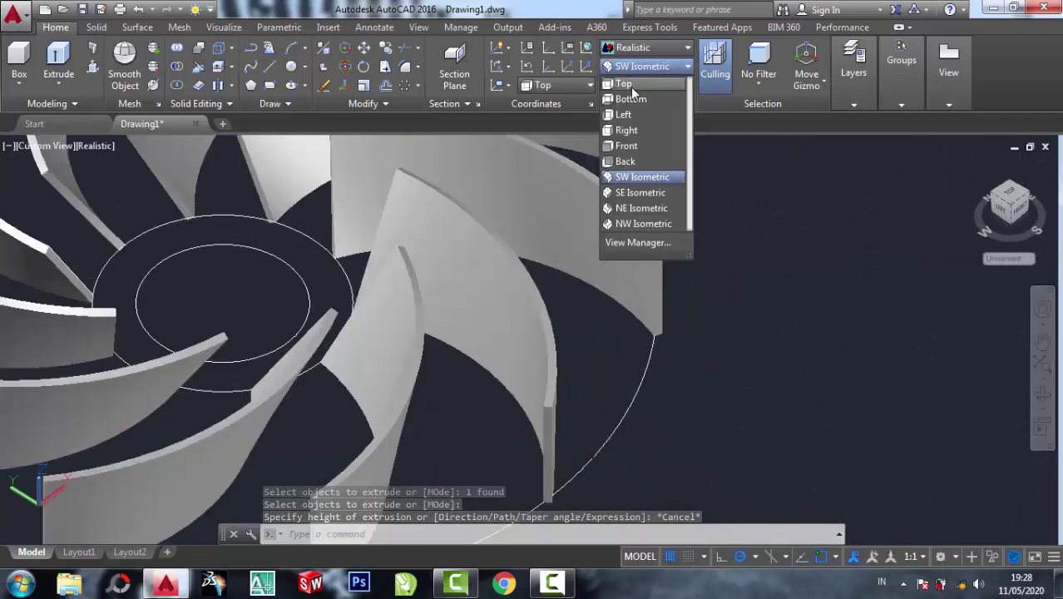
pyautogui.click(630, 86)
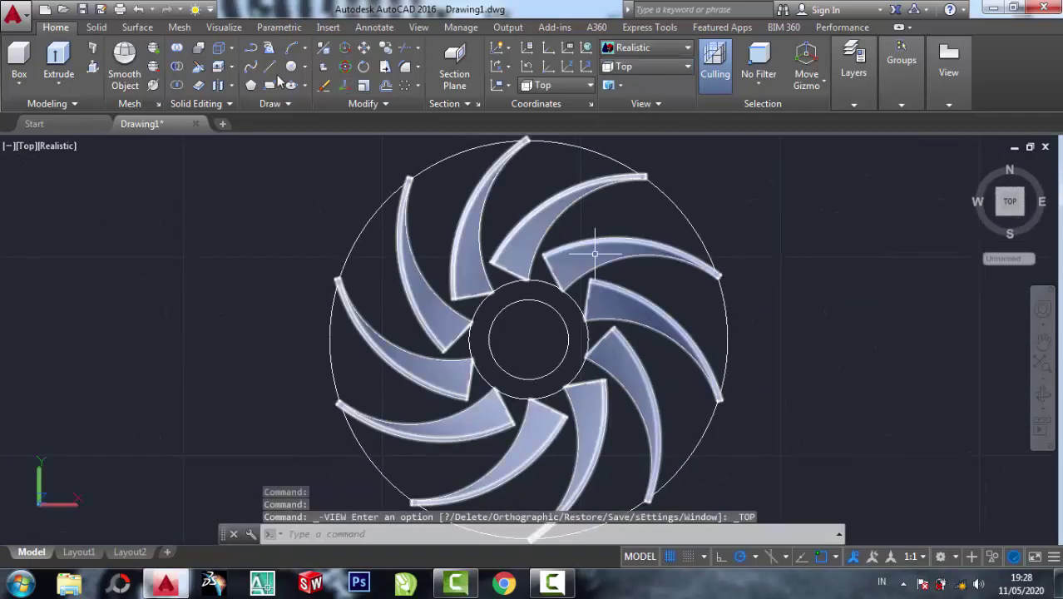
# Step: Draw a radius-52 circle centred on the hub, enclosing the blade tips
pyautogui.click(291, 66)
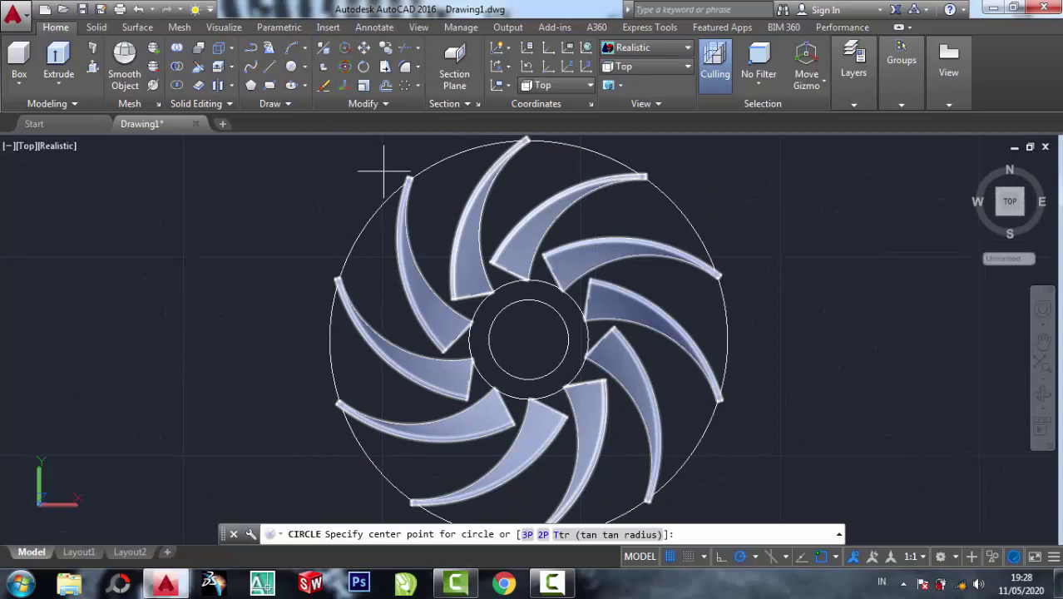
pyautogui.click(529, 339)
pyautogui.scroll(2, 524, 166)
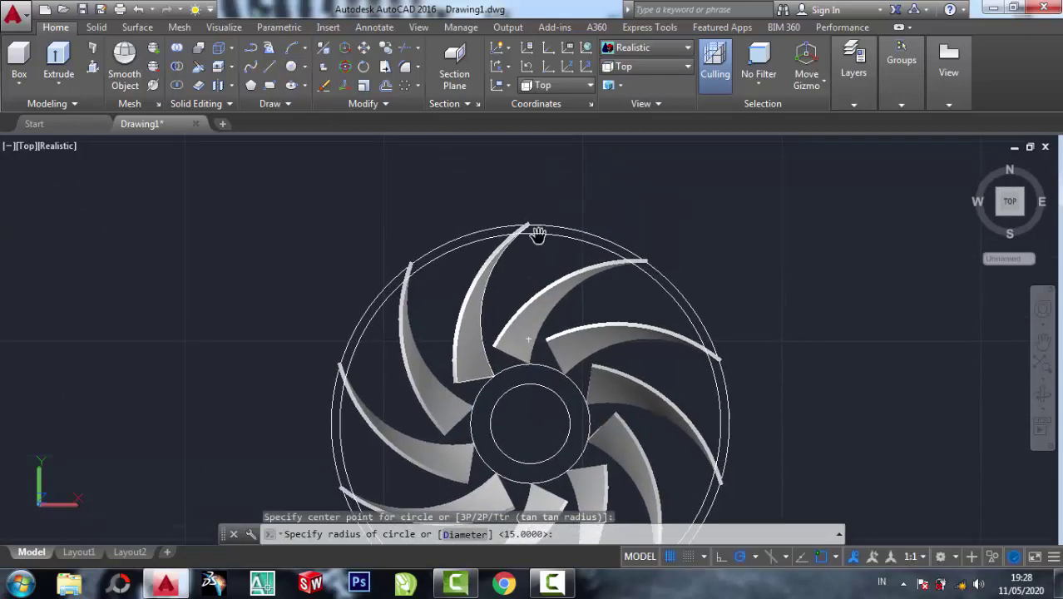
pyautogui.scroll(4, 537, 224)
pyautogui.scroll(2, 524, 233)
pyautogui.scroll(2, 527, 283)
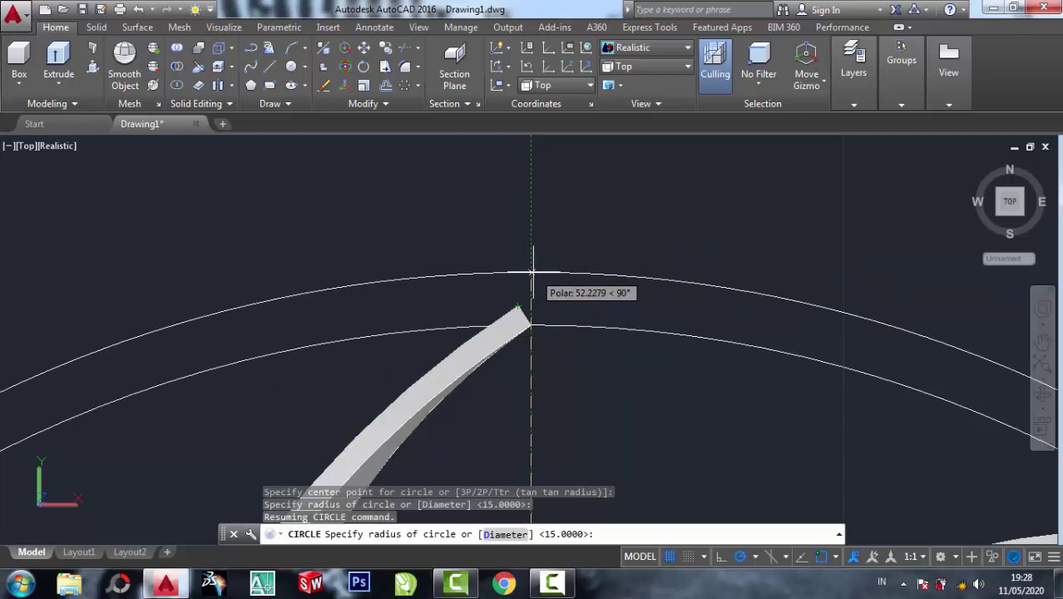
pyautogui.write('52')
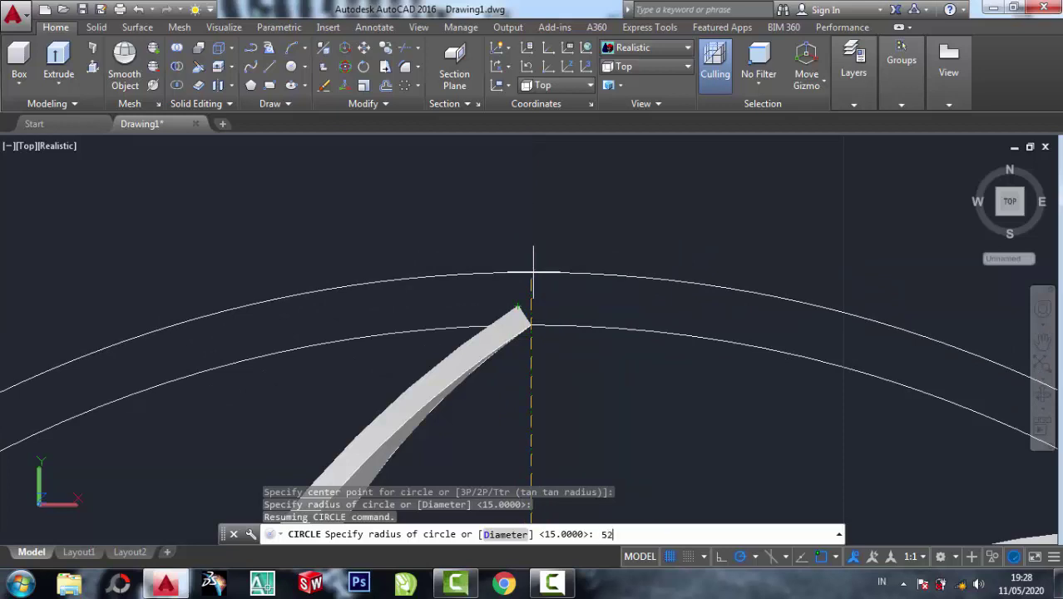
pyautogui.press('Return')
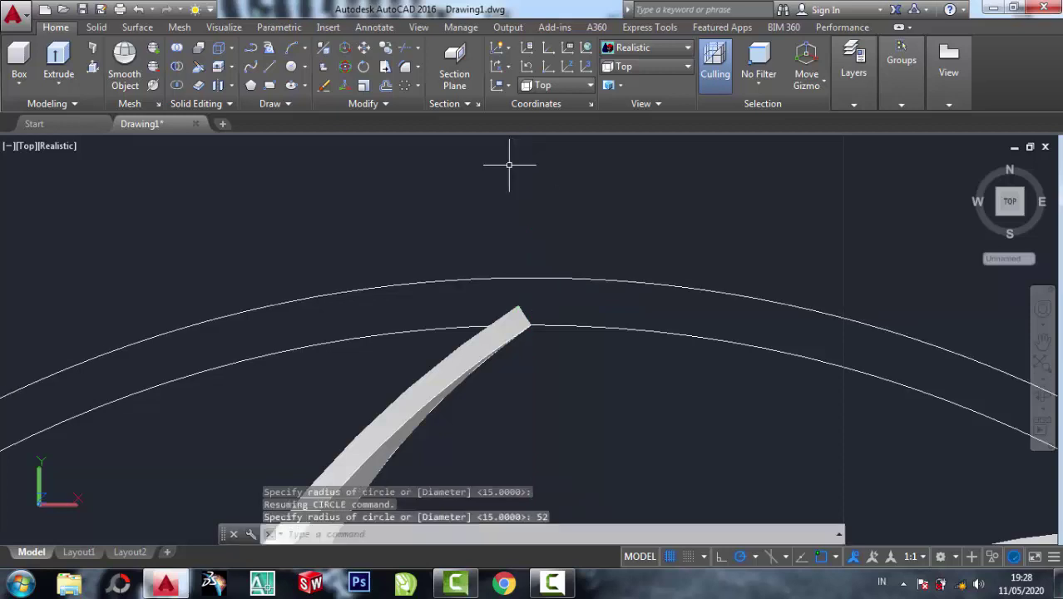
# Step: Erase the original radius-50 outer circle with a crossing selection
pyautogui.click(324, 86)
pyautogui.click(616, 366)
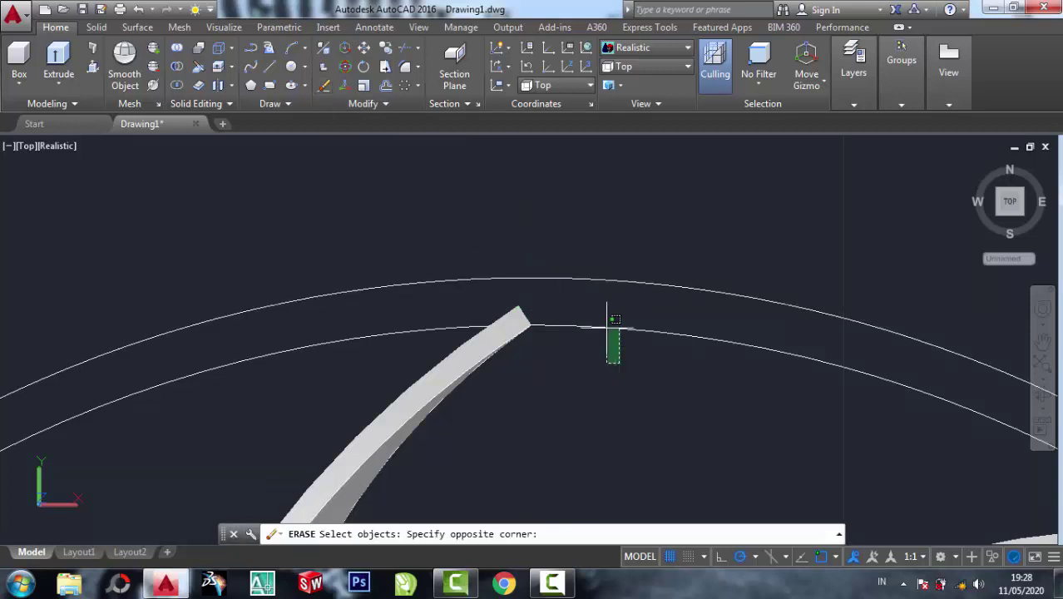
pyautogui.click(609, 304)
pyautogui.click(652, 68)
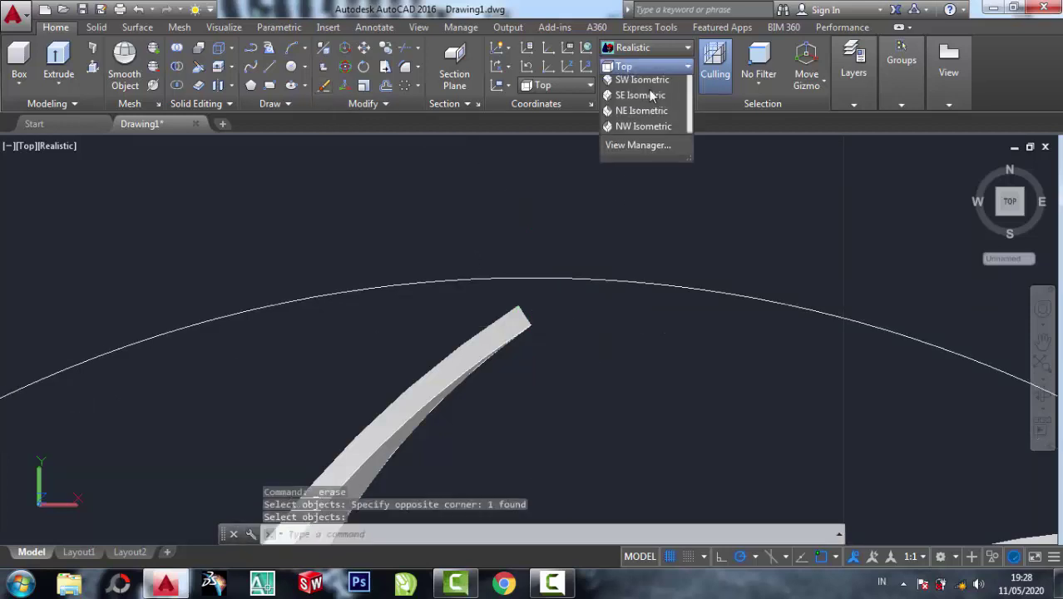
# Step: In south-west isometric view, extrude the radius-52 circle into a base disc beneath the blades
pyautogui.click(642, 173)
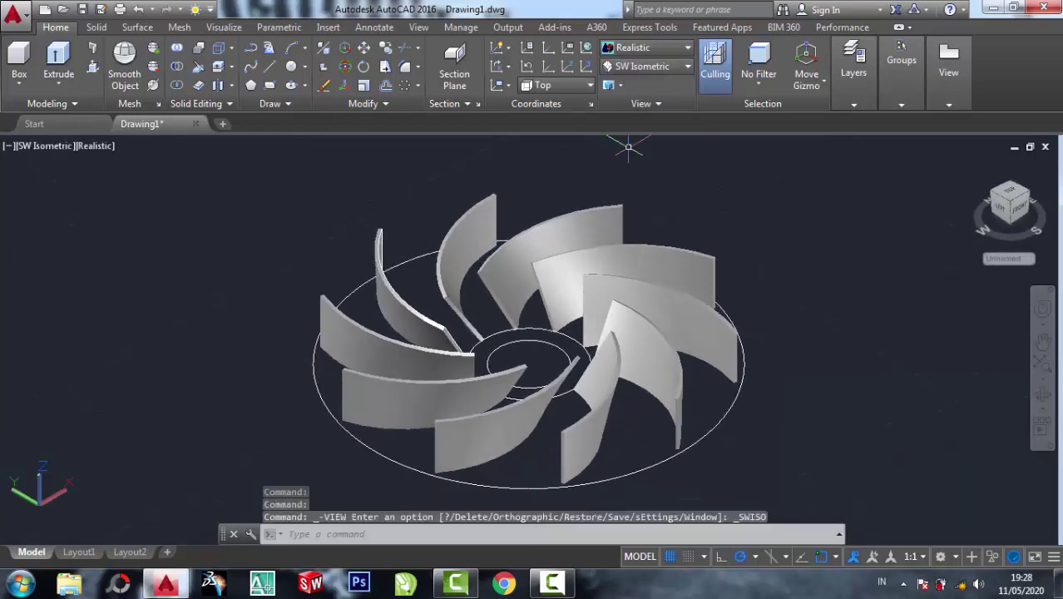
pyautogui.click(72, 62)
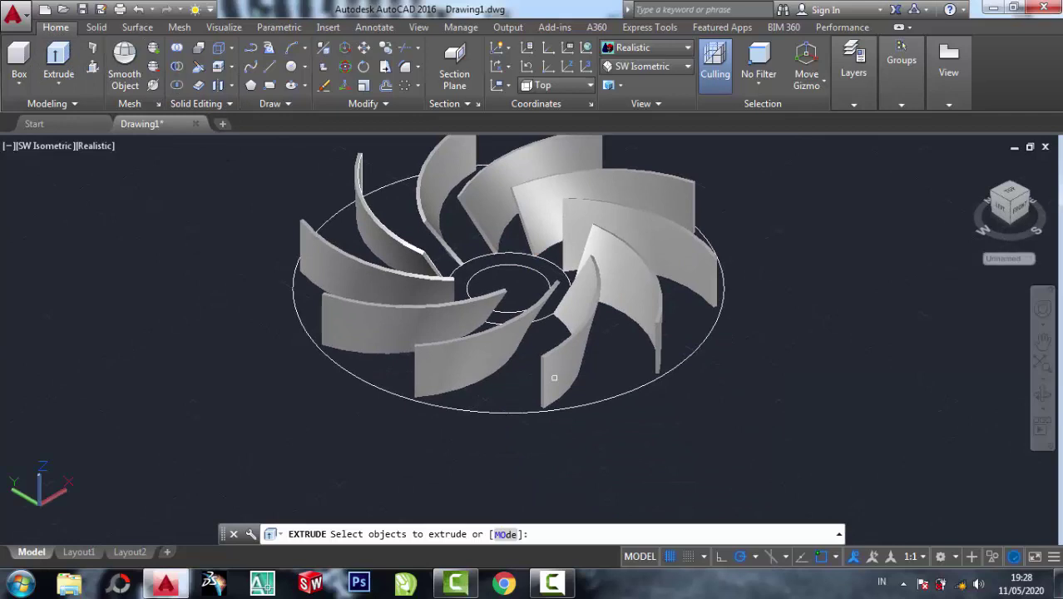
pyautogui.click(622, 386)
pyautogui.rightClick(745, 298)
pyautogui.click(771, 313)
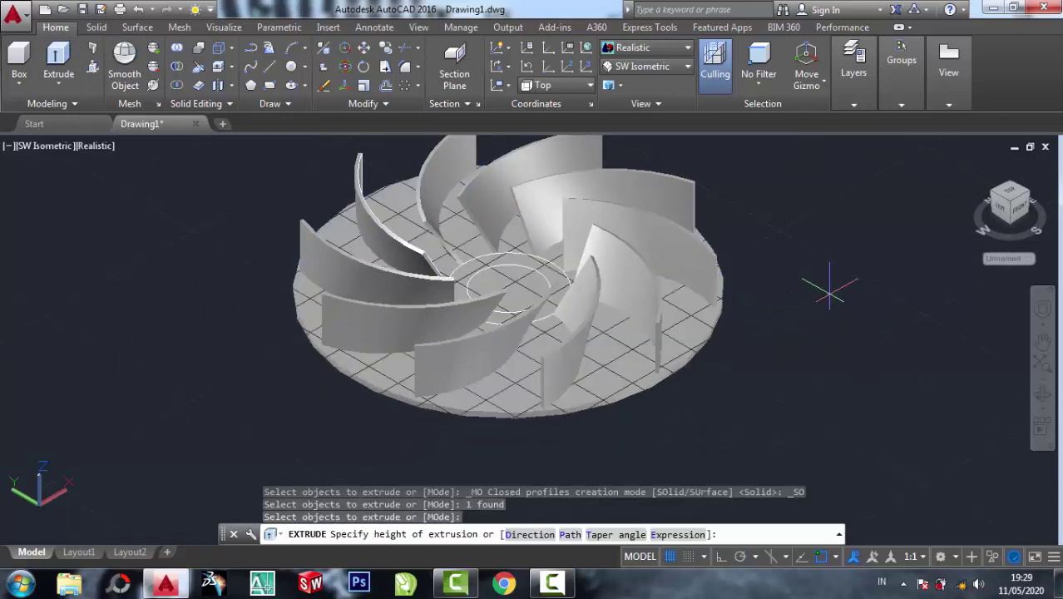
pyautogui.scroll(2, 828, 291)
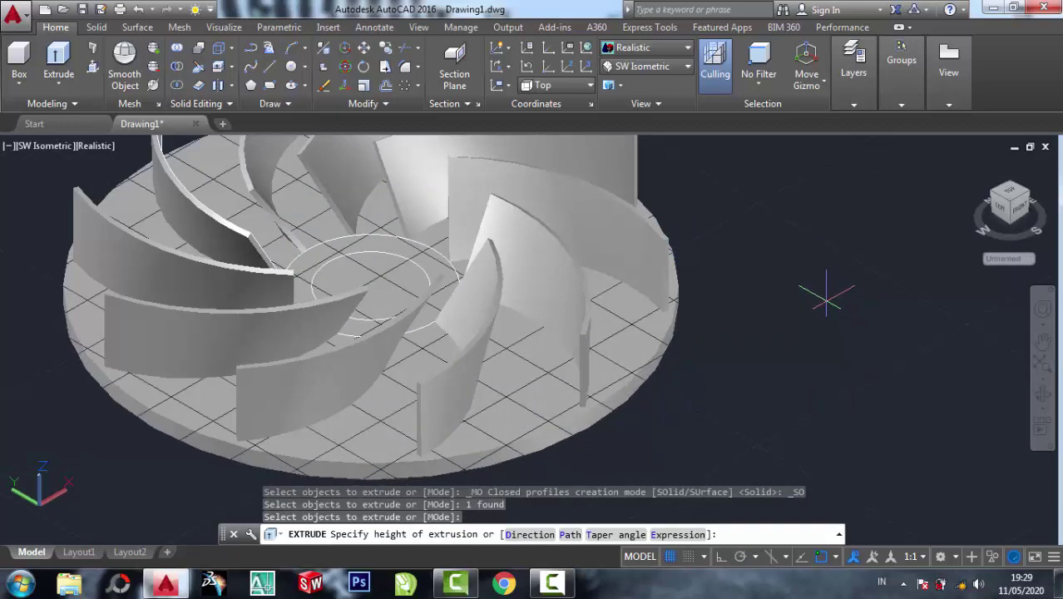
pyautogui.click(826, 295)
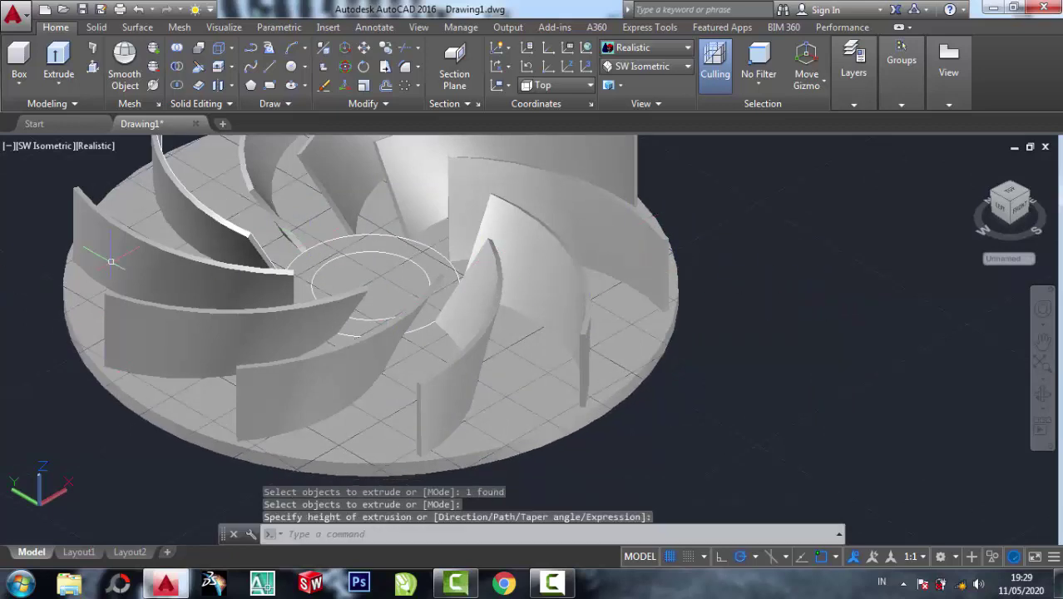
pyautogui.scroll(-3, 765, 433)
pyautogui.scroll(3, 678, 291)
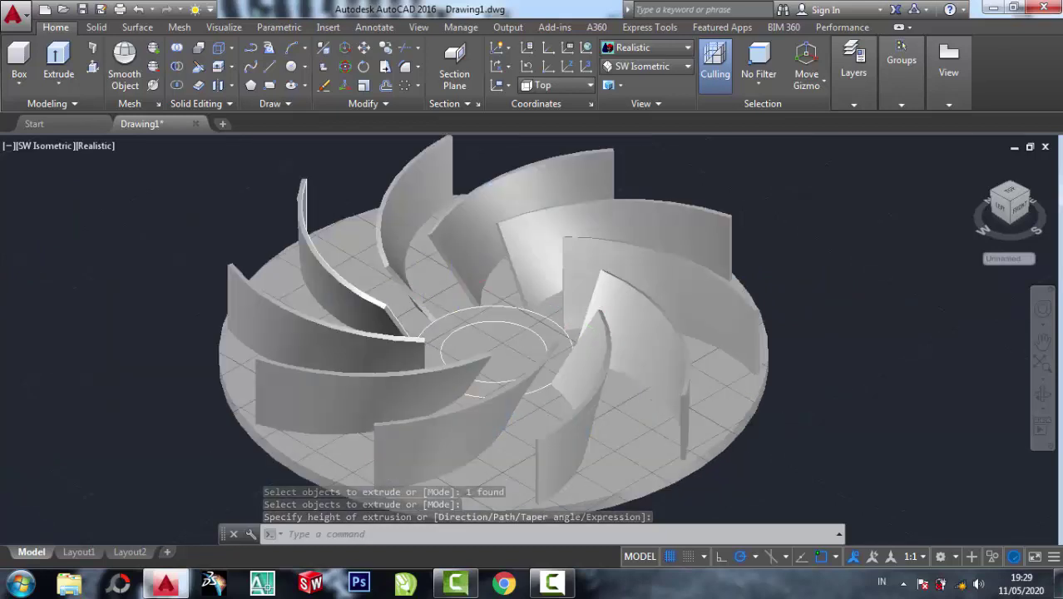
pyautogui.scroll(3, 457, 300)
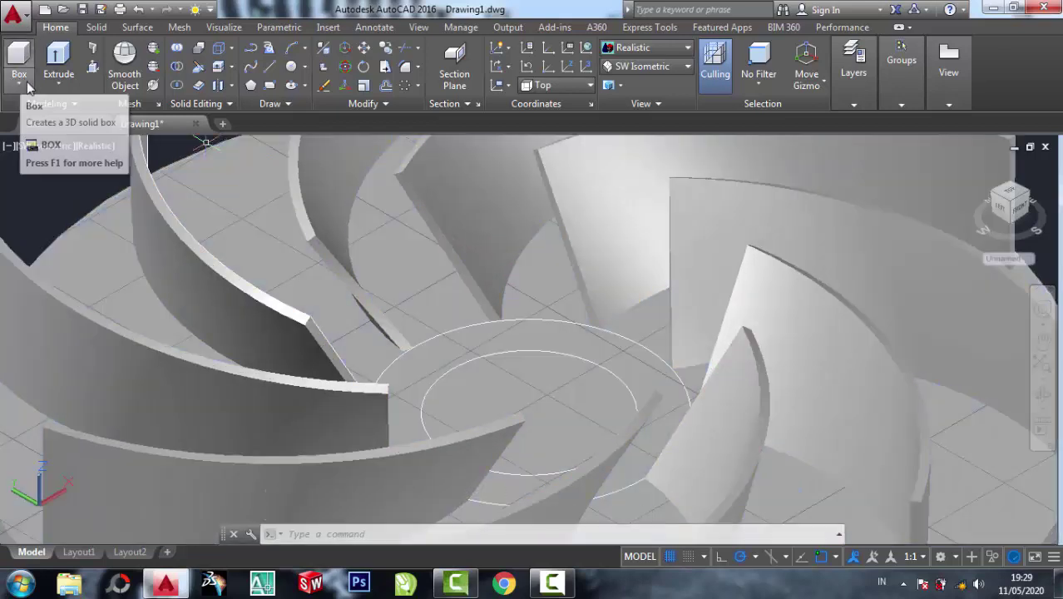
# Step: Extrude the inner hub circle 20 units upward into a solid cylinder
pyautogui.click(25, 85)
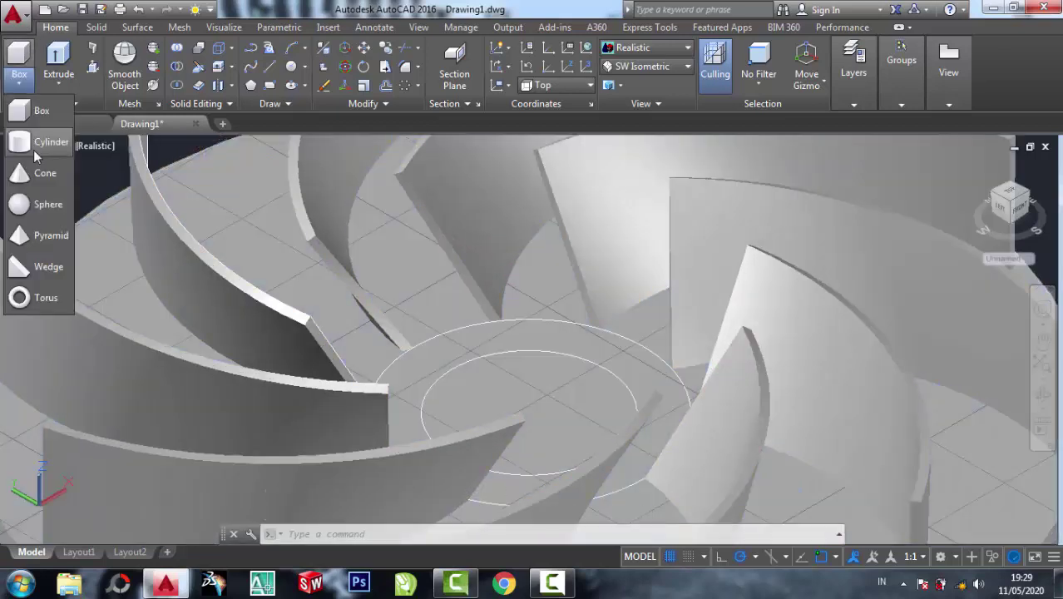
pyautogui.click(60, 62)
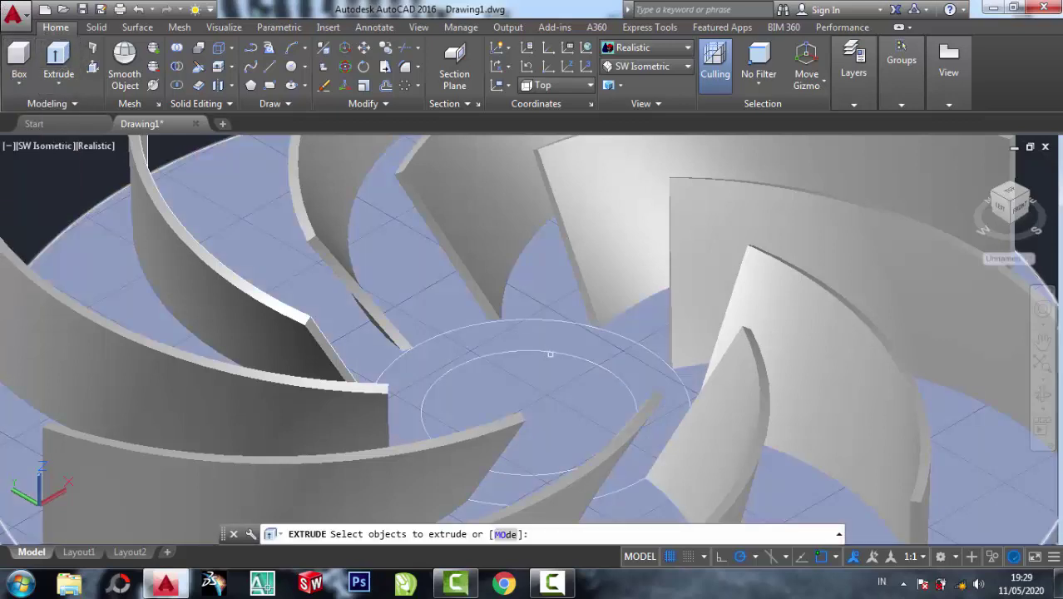
pyautogui.click(552, 350)
pyautogui.rightClick(560, 358)
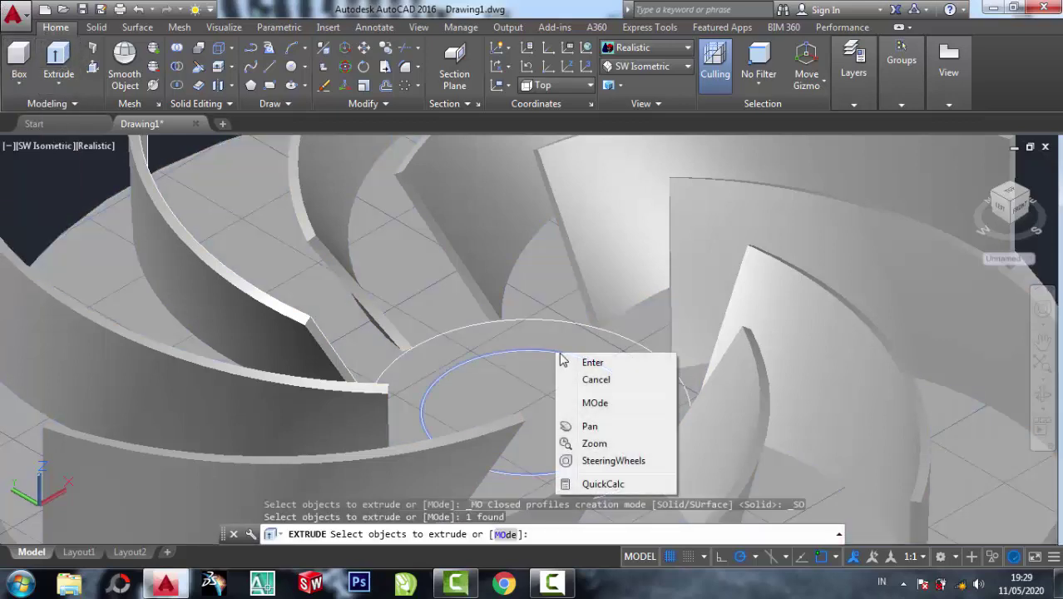
pyautogui.click(591, 363)
pyautogui.scroll(-2, 546, 392)
pyautogui.write('20')
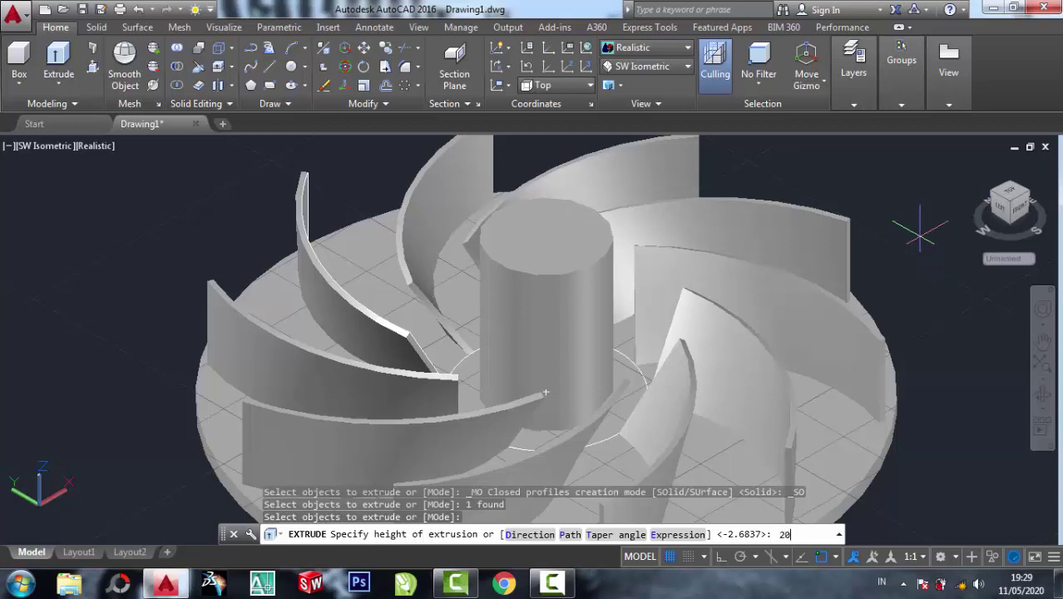
pyautogui.press('Return')
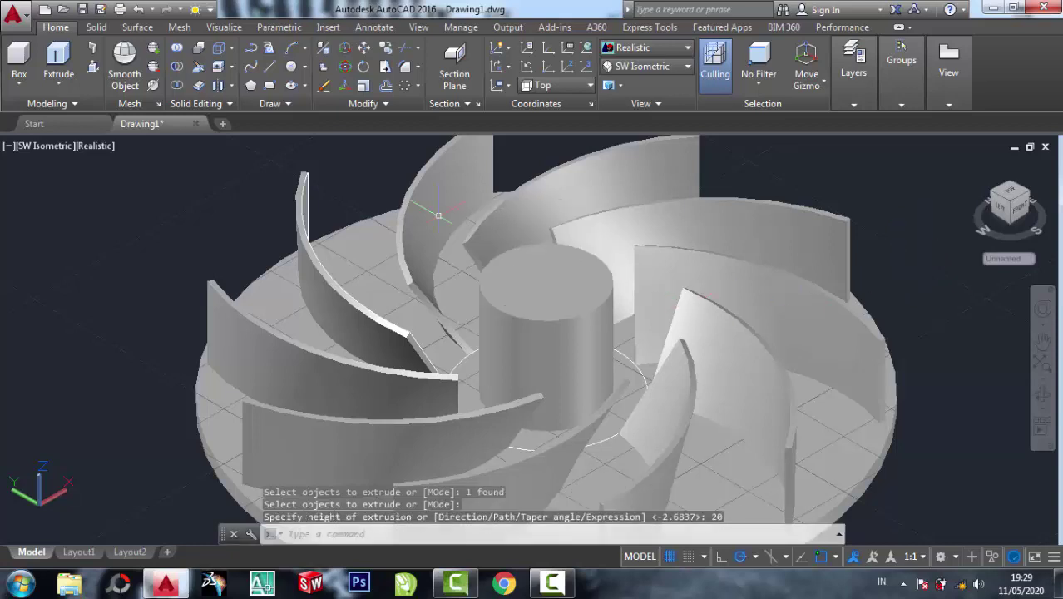
# Step: Switch to 2D Wireframe and create a radius-20 cone at the hub centre
pyautogui.click(640, 52)
pyautogui.click(632, 138)
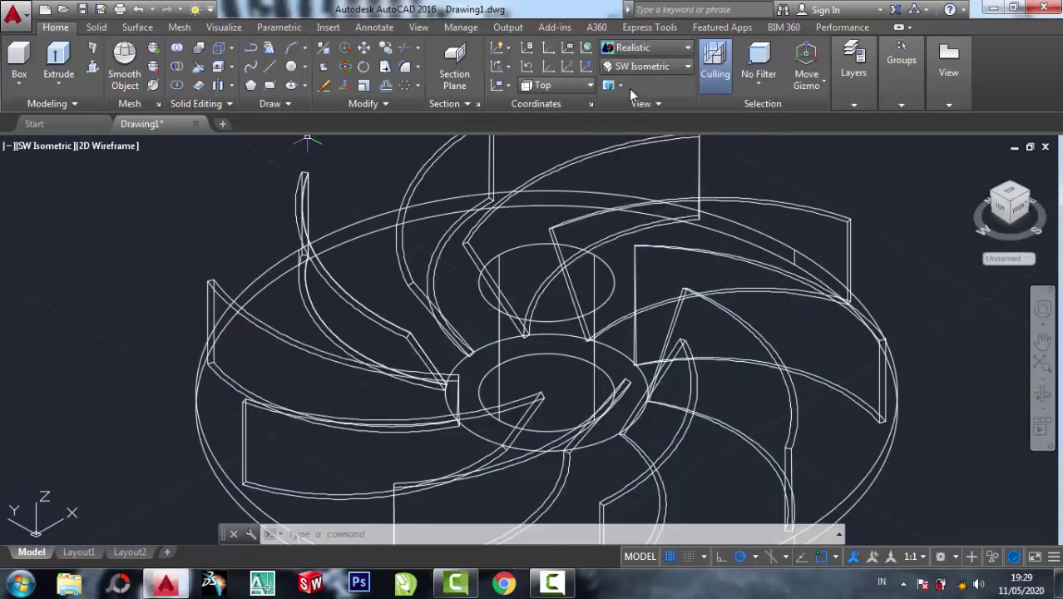
pyautogui.click(20, 60)
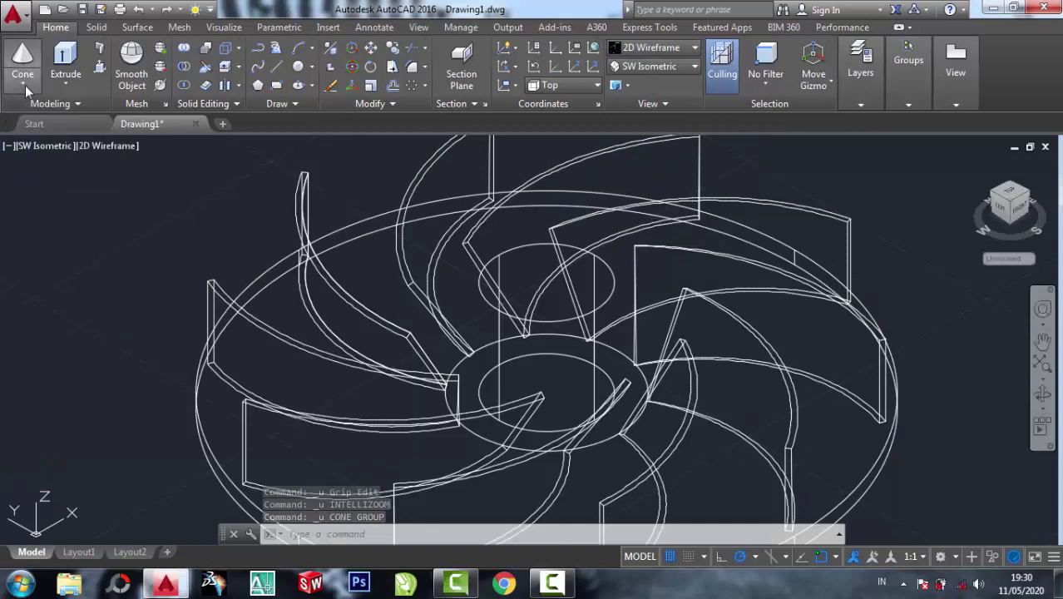
pyautogui.click(25, 85)
pyautogui.click(45, 173)
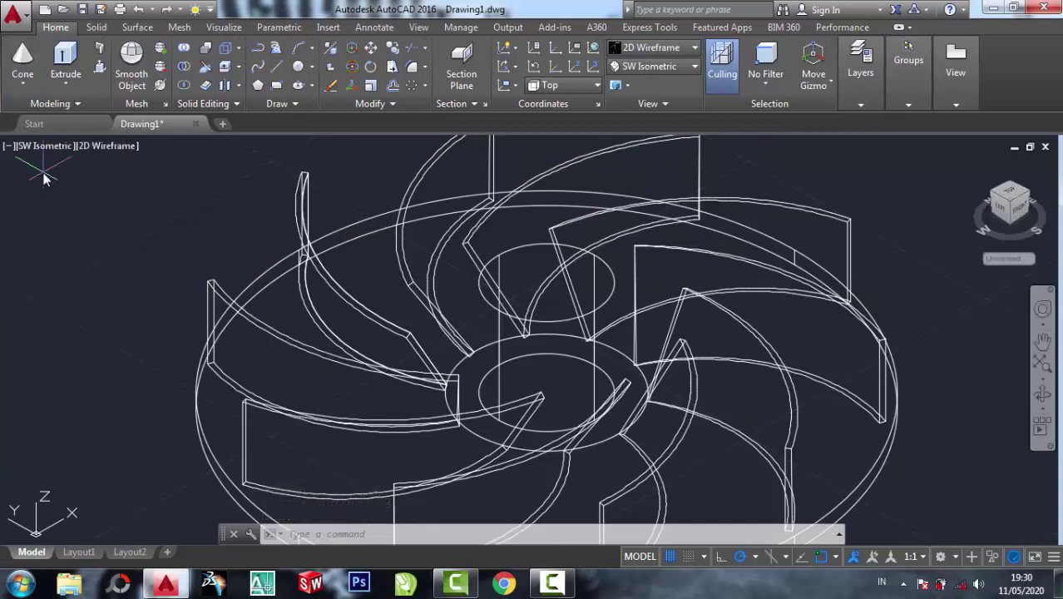
pyautogui.scroll(2, 565, 389)
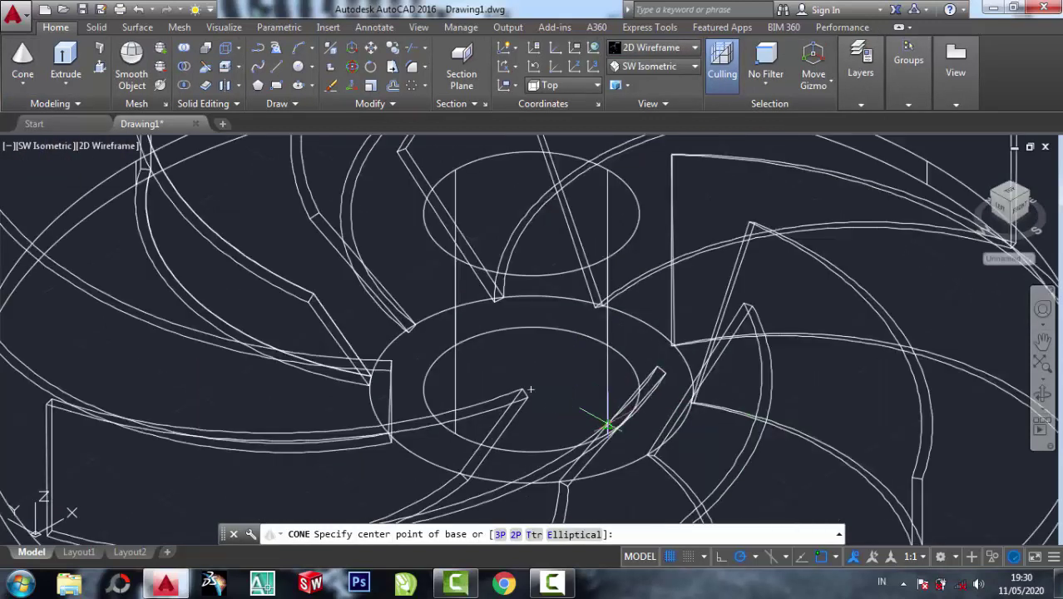
pyautogui.click(530, 388)
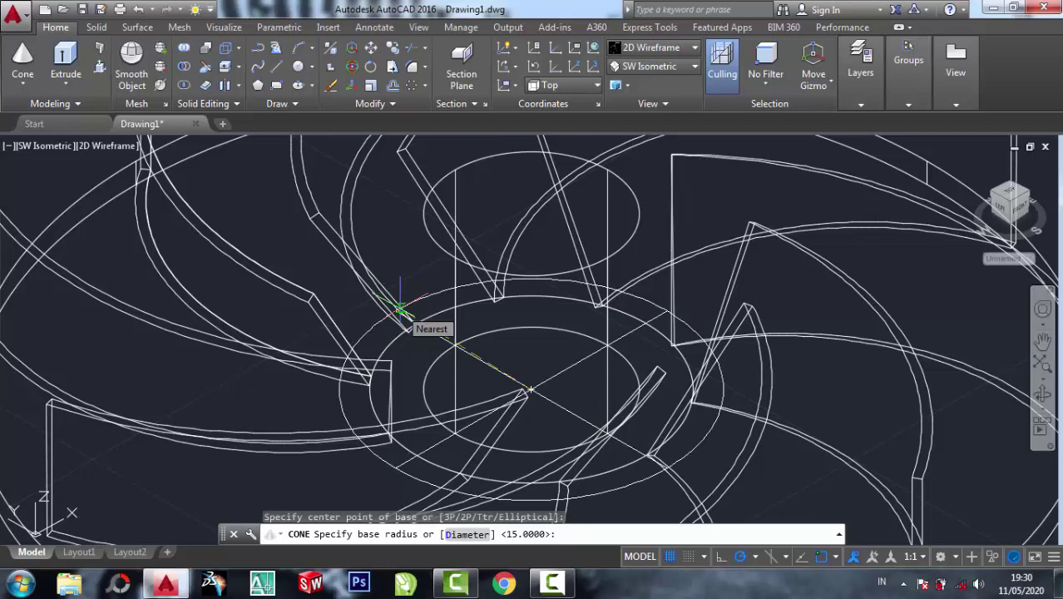
pyautogui.write('20')
pyautogui.press('Return')
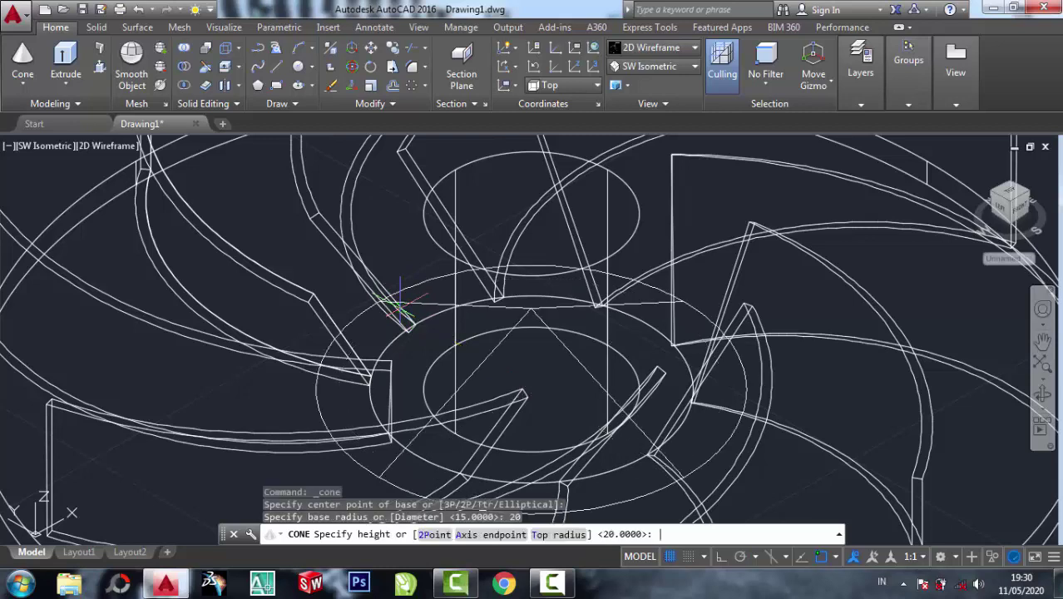
pyautogui.click(529, 214)
# Step: Drag the cone's apex onto the cylinder's top circle to form a frustum
pyautogui.click(522, 225)
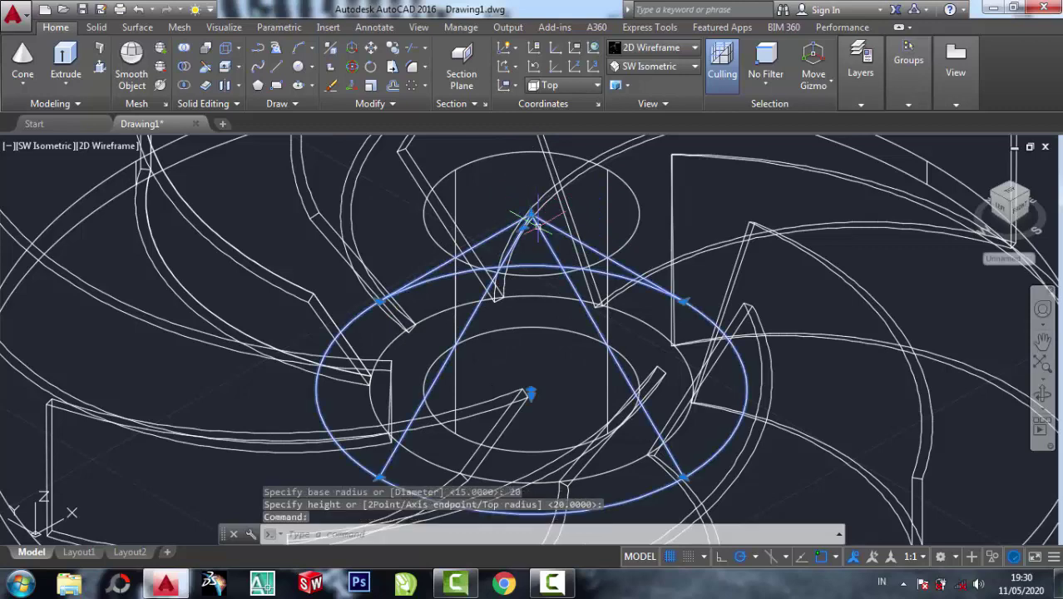
pyautogui.scroll(2, 530, 214)
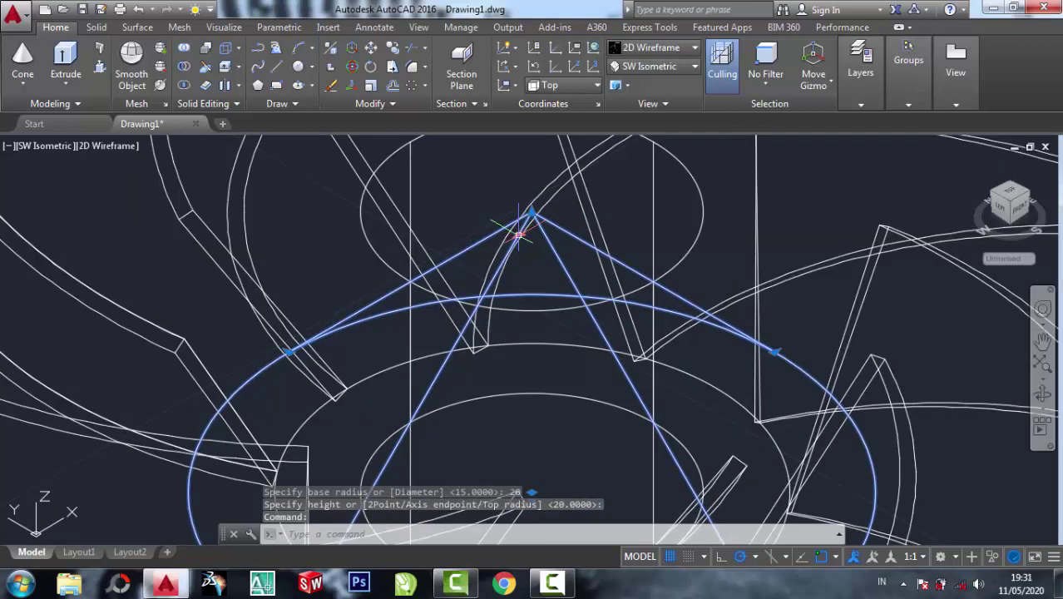
pyautogui.click(519, 235)
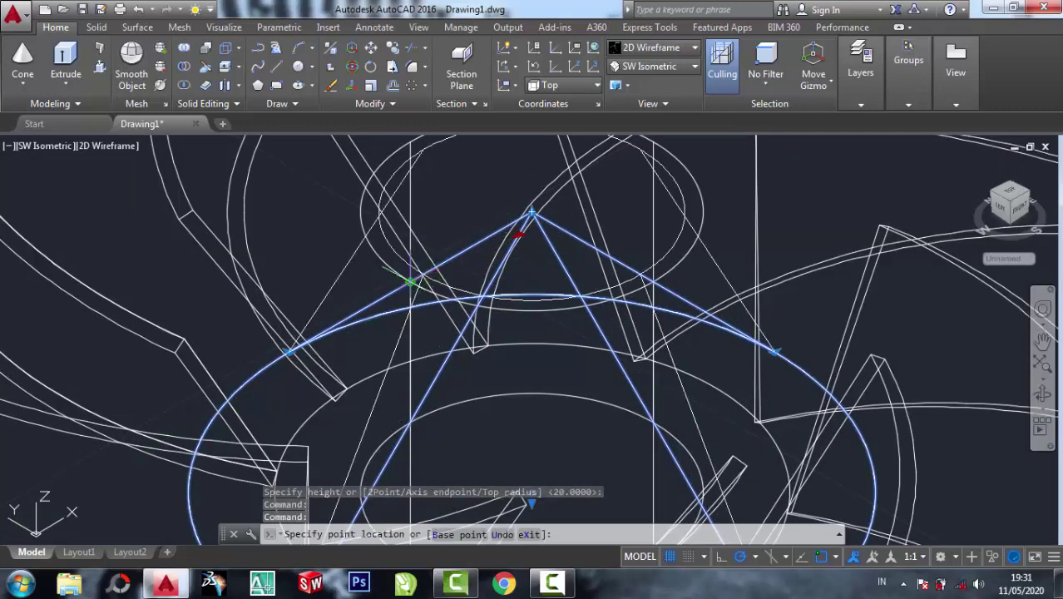
pyautogui.click(408, 282)
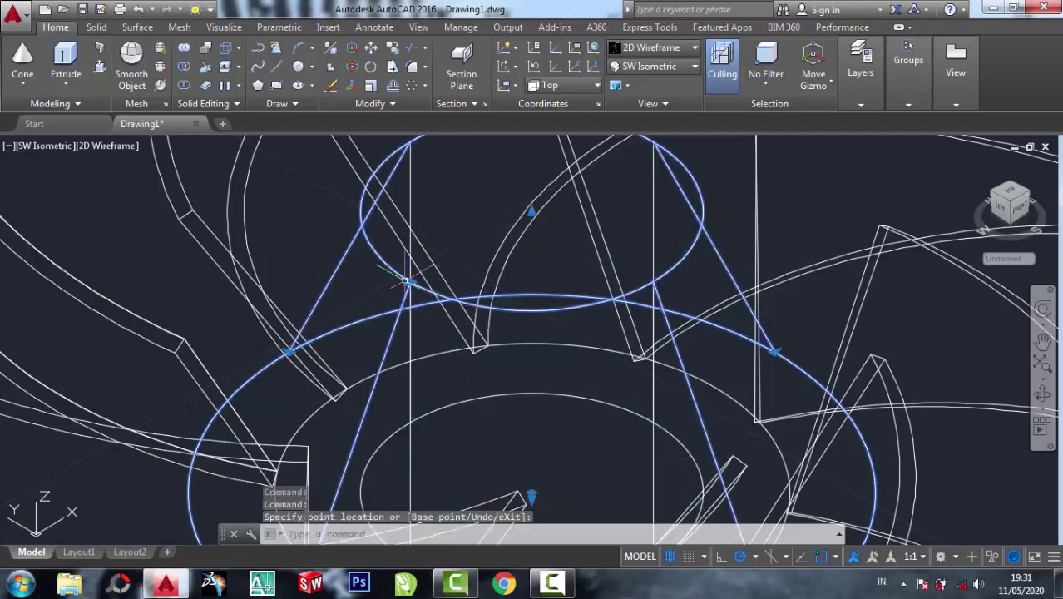
pyautogui.click(678, 67)
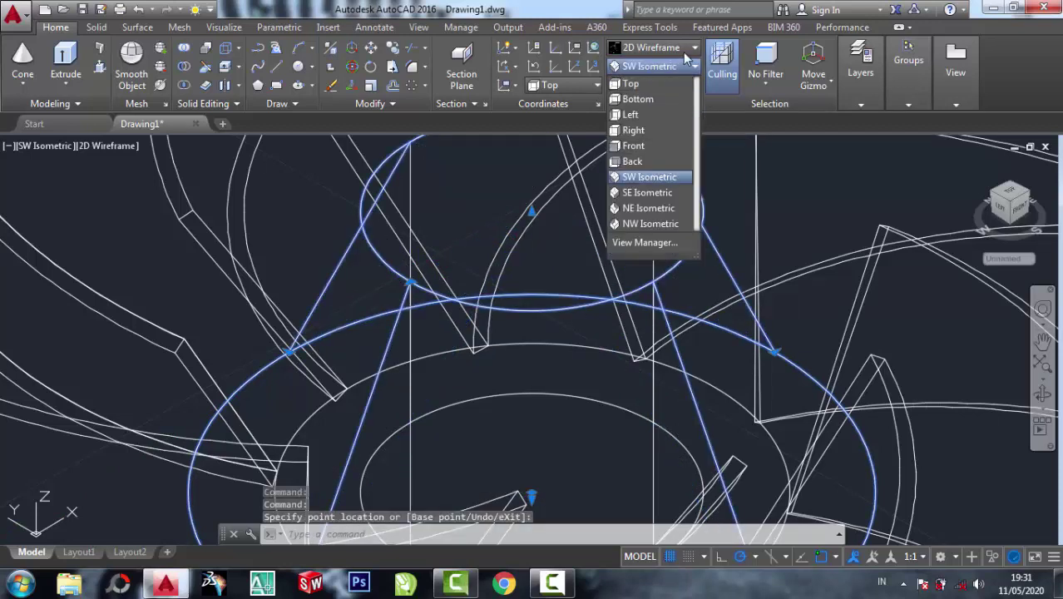
# Step: Switch the visual style back to Realistic and zoom out
pyautogui.click(687, 48)
pyautogui.click(805, 93)
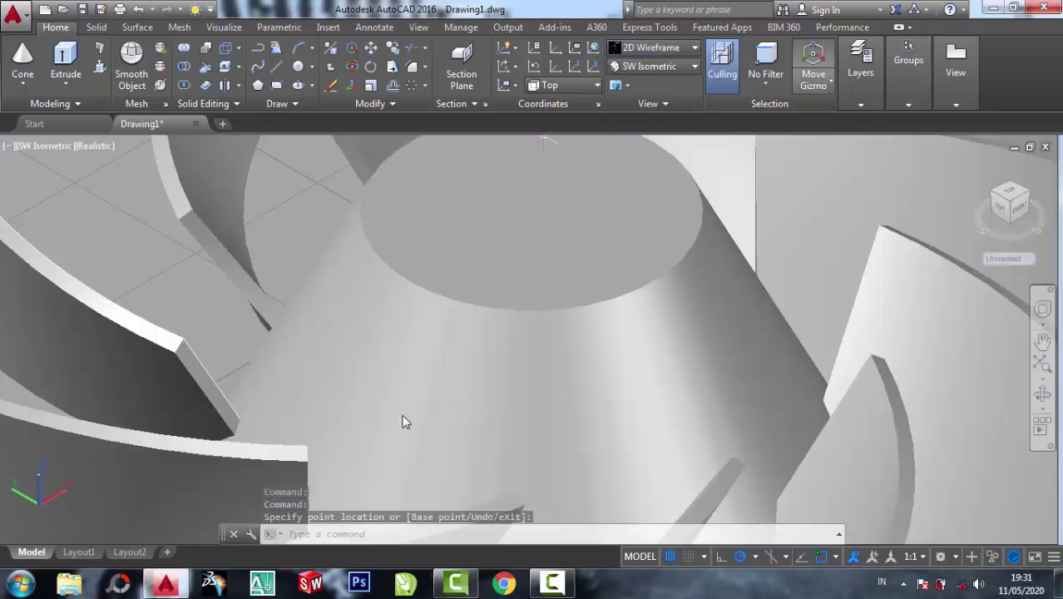
pyautogui.scroll(-3, 408, 370)
pyautogui.scroll(-2, 409, 370)
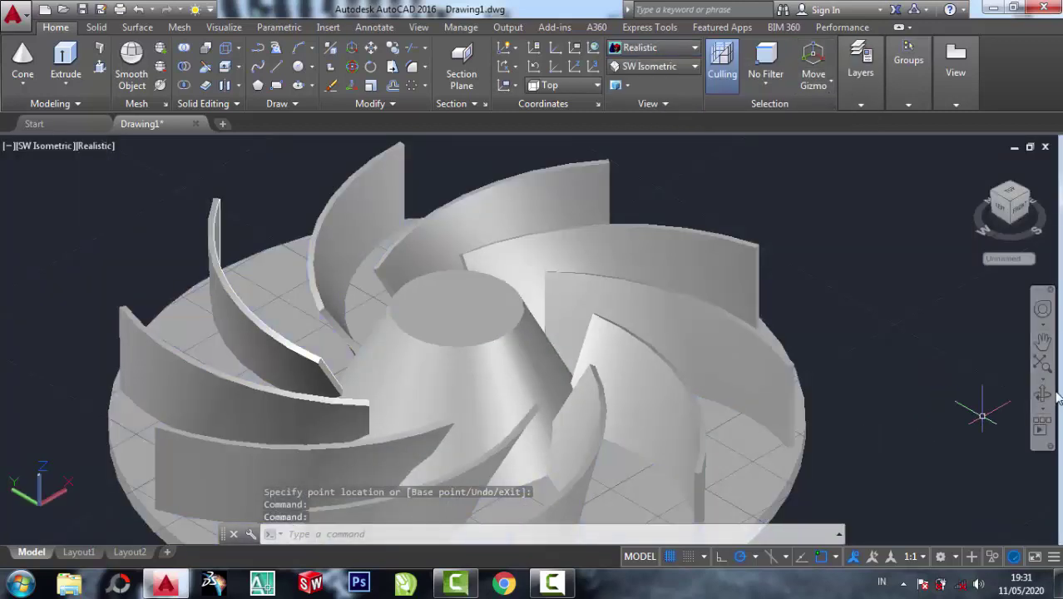
# Step: Orbit the impeller to a new angle showing the tapered hub
pyautogui.click(1043, 395)
pyautogui.moveTo(343, 335)
pyautogui.mouseDown()
pyautogui.moveTo(345, 372)
pyautogui.moveTo(281, 311)
pyautogui.moveTo(301, 282)
pyautogui.moveTo(278, 313)
pyautogui.moveTo(413, 294)
pyautogui.mouseUp()
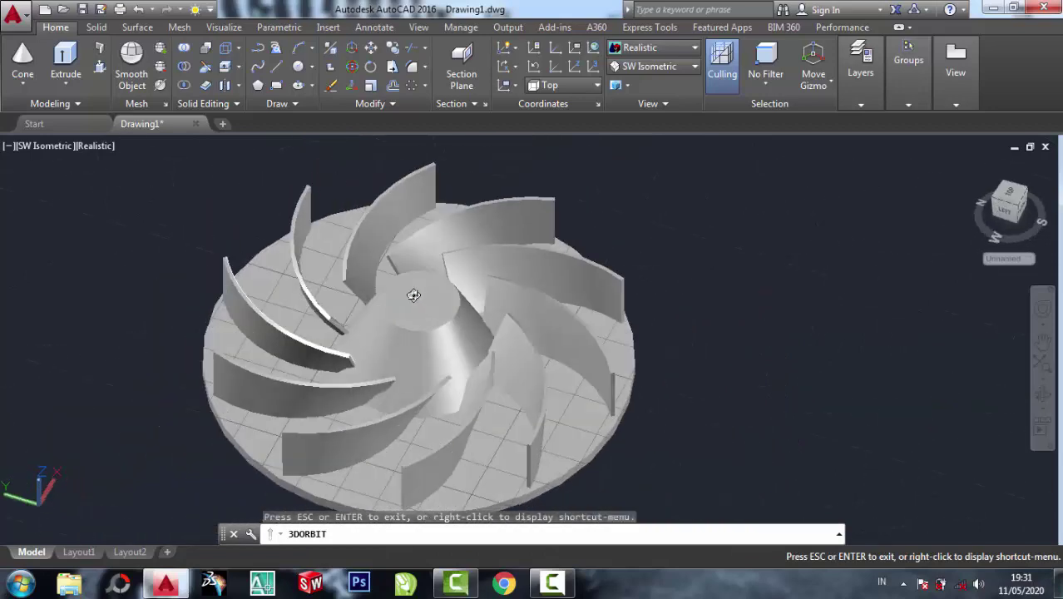
pyautogui.moveTo(506, 282); pyautogui.dragTo(598, 251)
pyautogui.rightClick(685, 220)
pyautogui.click(714, 233)
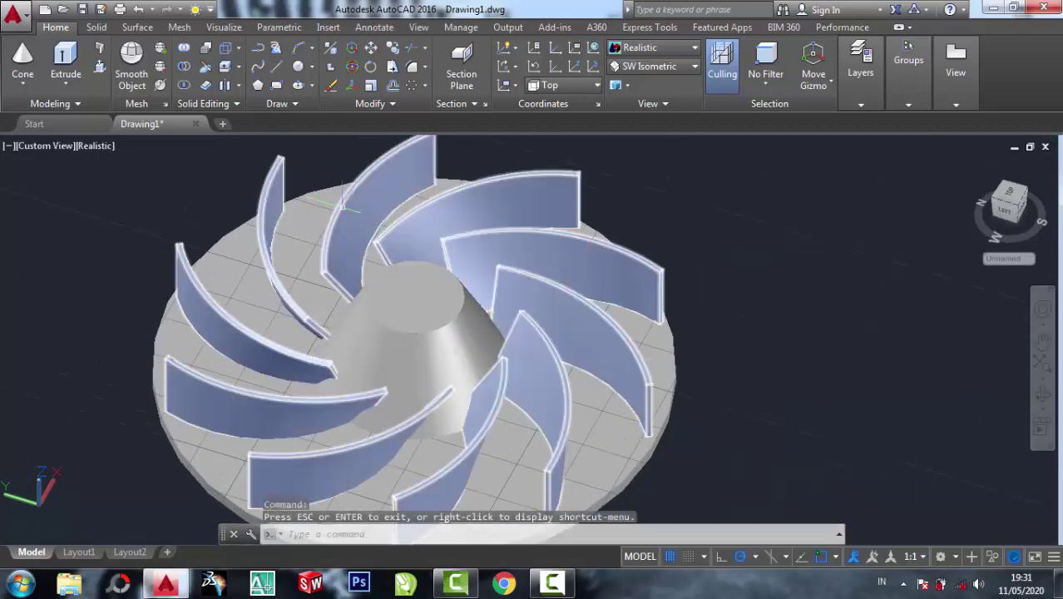
pyautogui.scroll(-2, 395, 349)
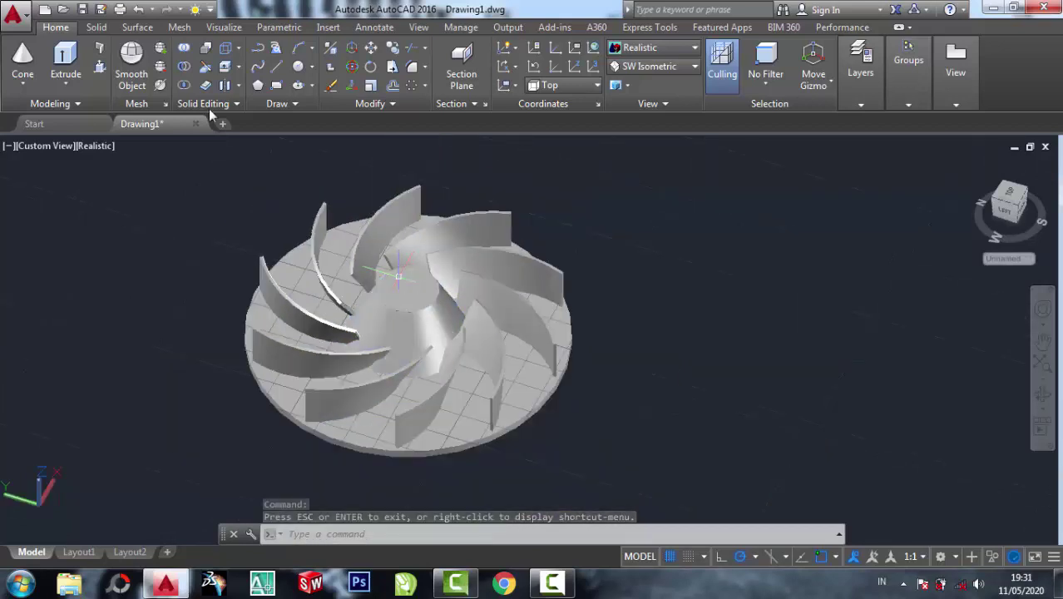
pyautogui.scroll(2, 328, 198)
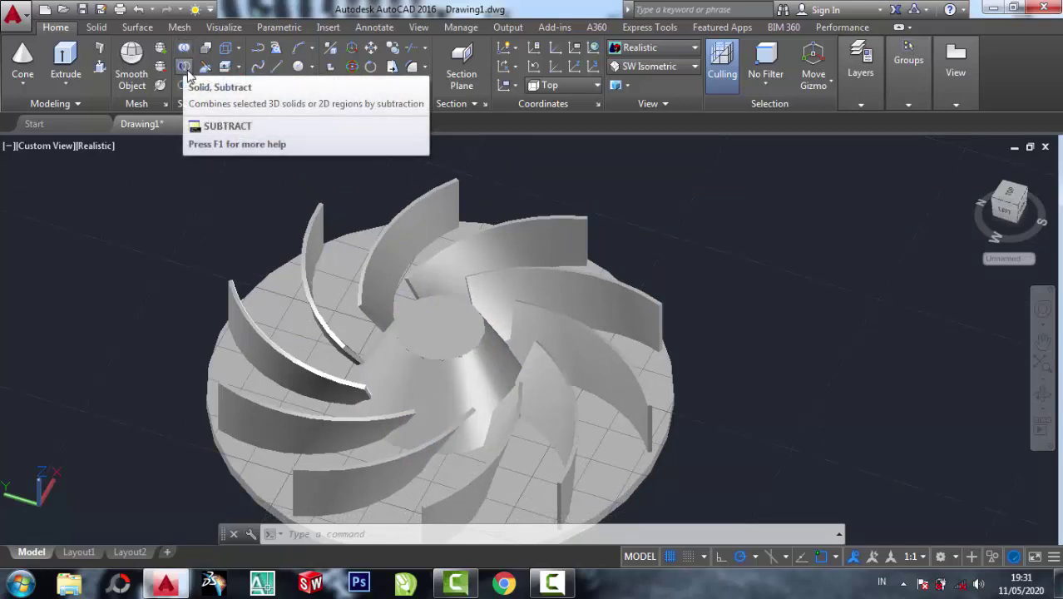
# Step: Explode the blade object into separate pieces
pyautogui.click(188, 72)
pyautogui.scroll(-2, 209, 200)
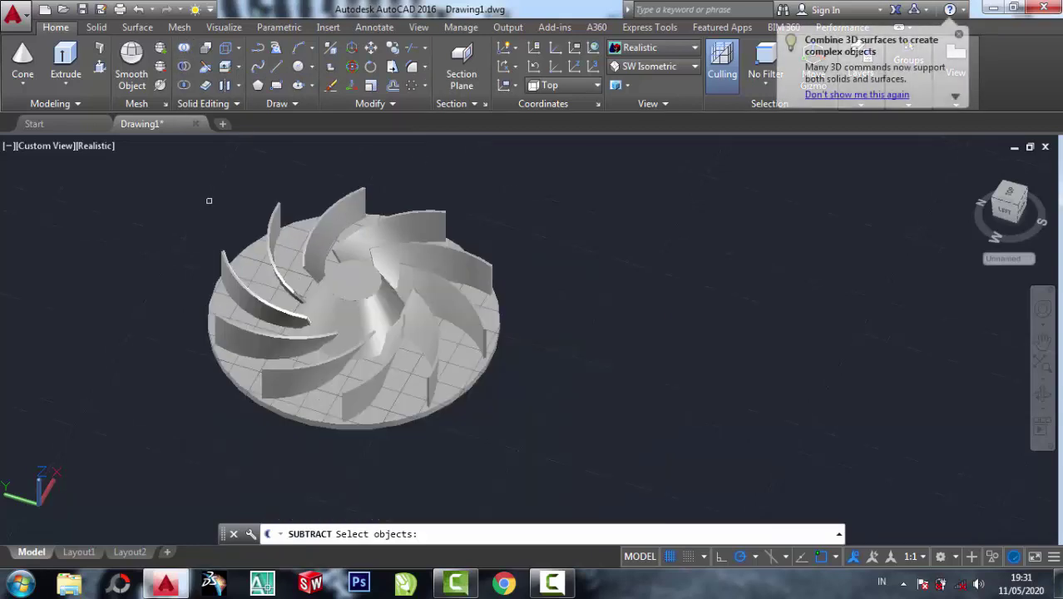
pyautogui.click(712, 479)
pyautogui.click(565, 350)
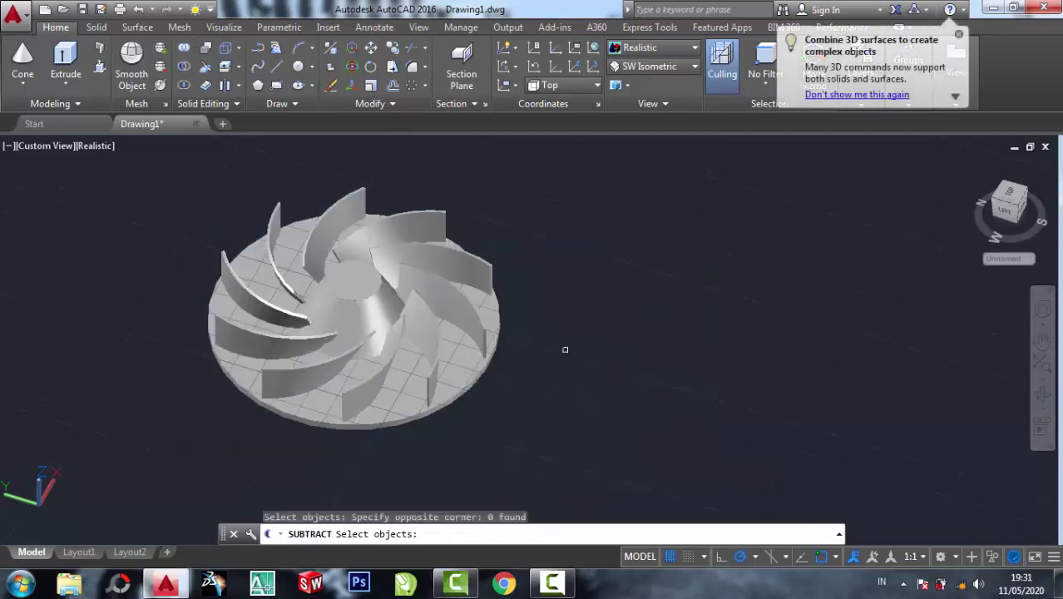
pyautogui.scroll(2, 450, 298)
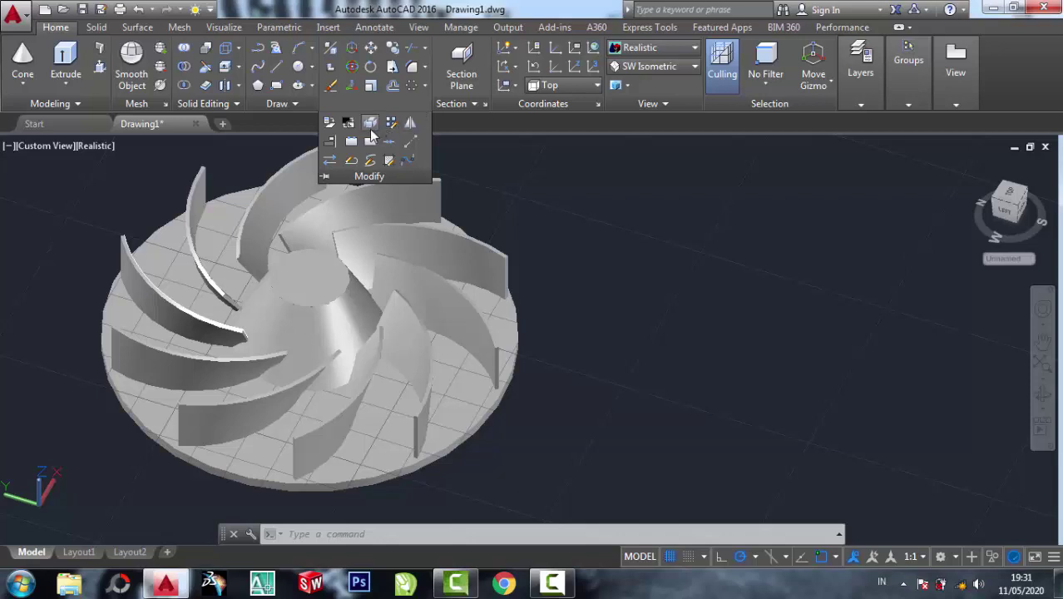
pyautogui.click(369, 125)
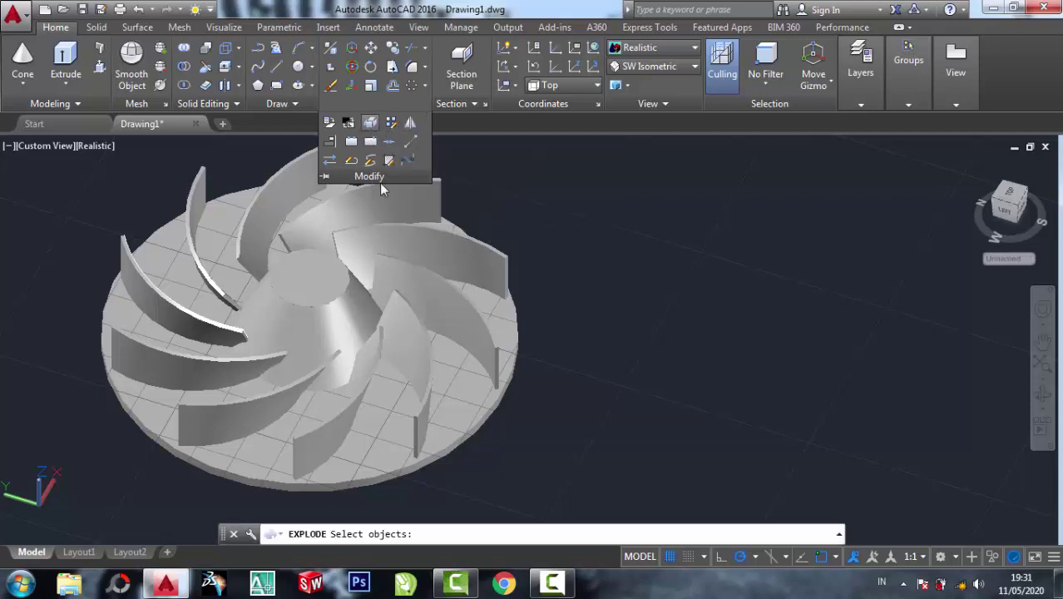
pyautogui.click(414, 244)
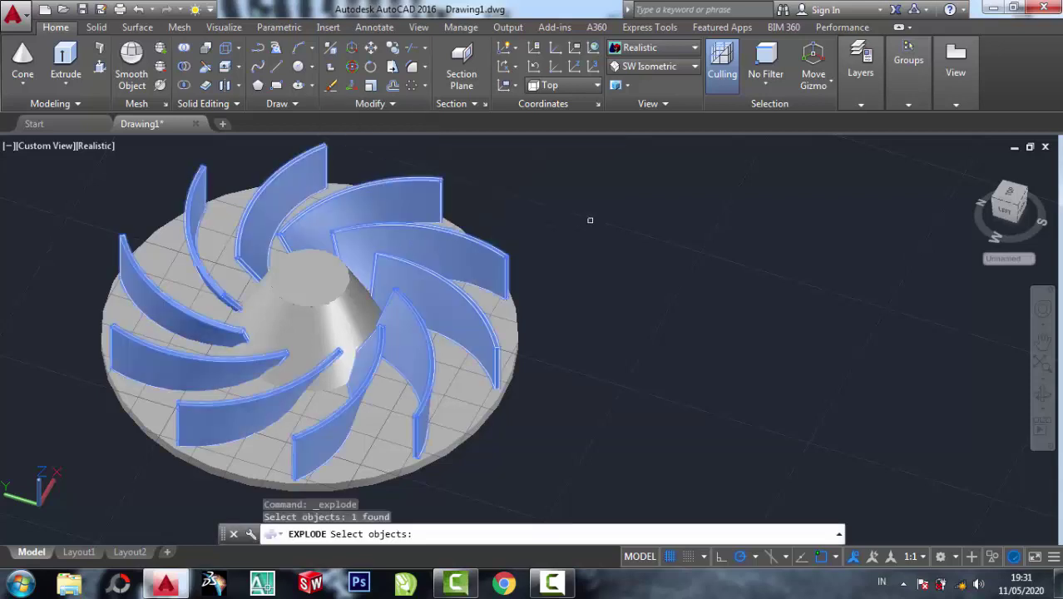
pyautogui.press('Return')
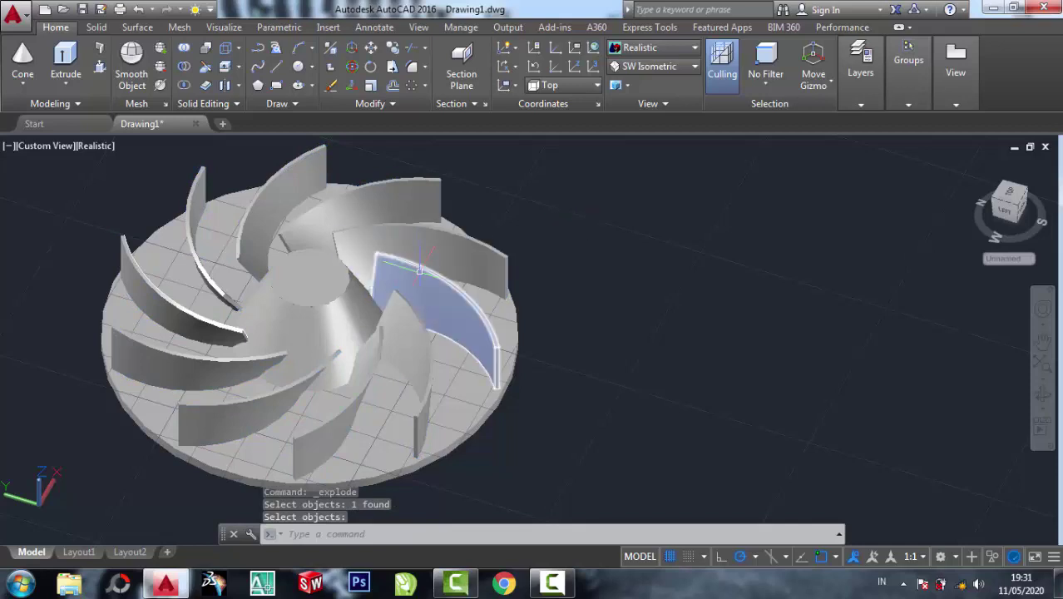
# Step: Apply Subtract to all 18 impeller pieces selected in one window
pyautogui.click(184, 68)
pyautogui.scroll(-2, 511, 383)
pyautogui.click(605, 429)
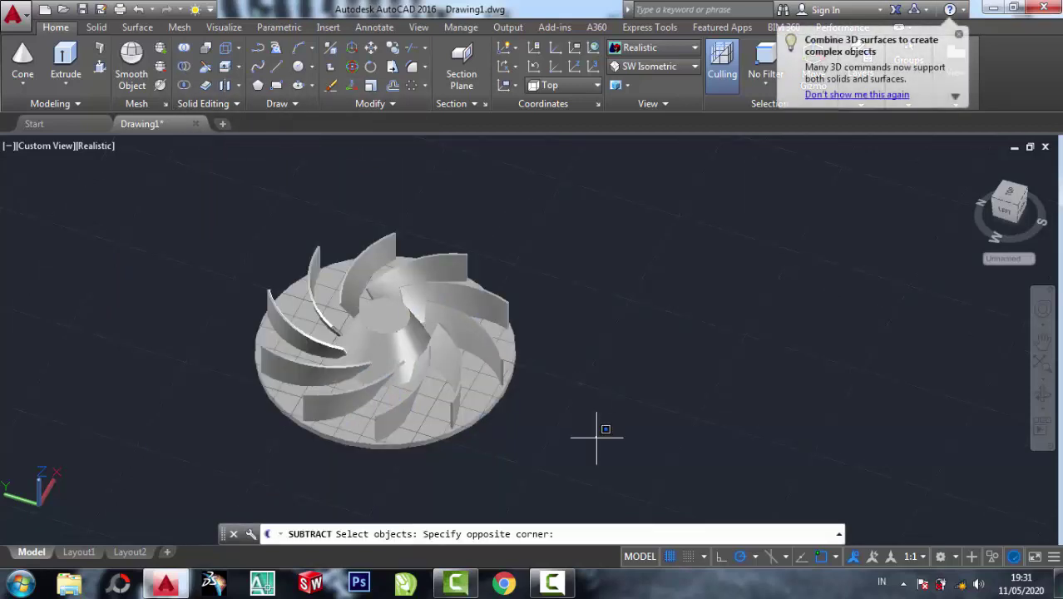
pyautogui.click(207, 214)
pyautogui.press('Return')
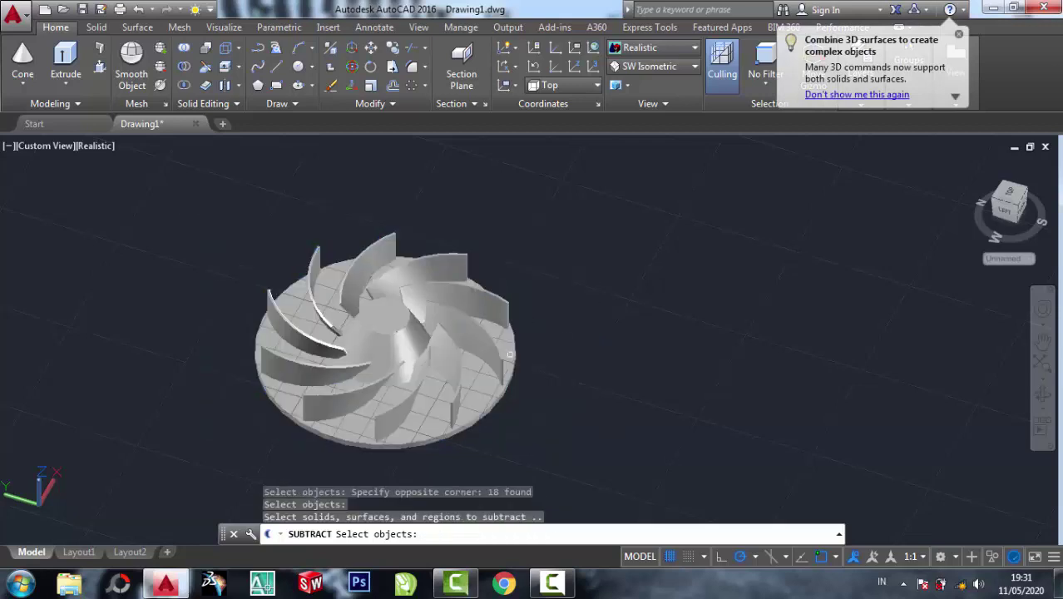
pyautogui.press('Return')
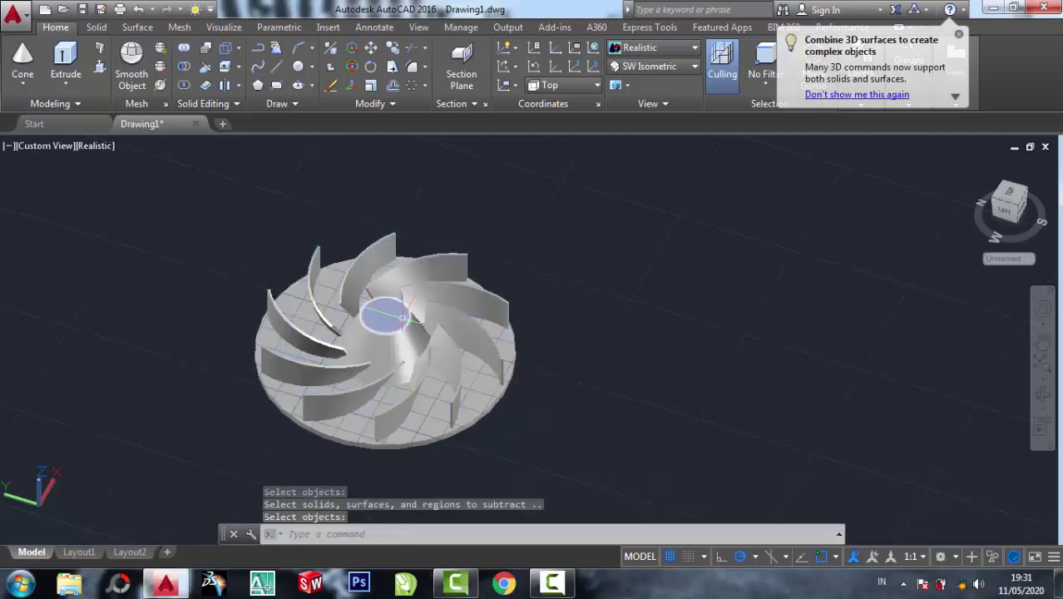
# Step: Union all 18 pieces—blades, disc and hub—into one impeller solid
pyautogui.click(189, 49)
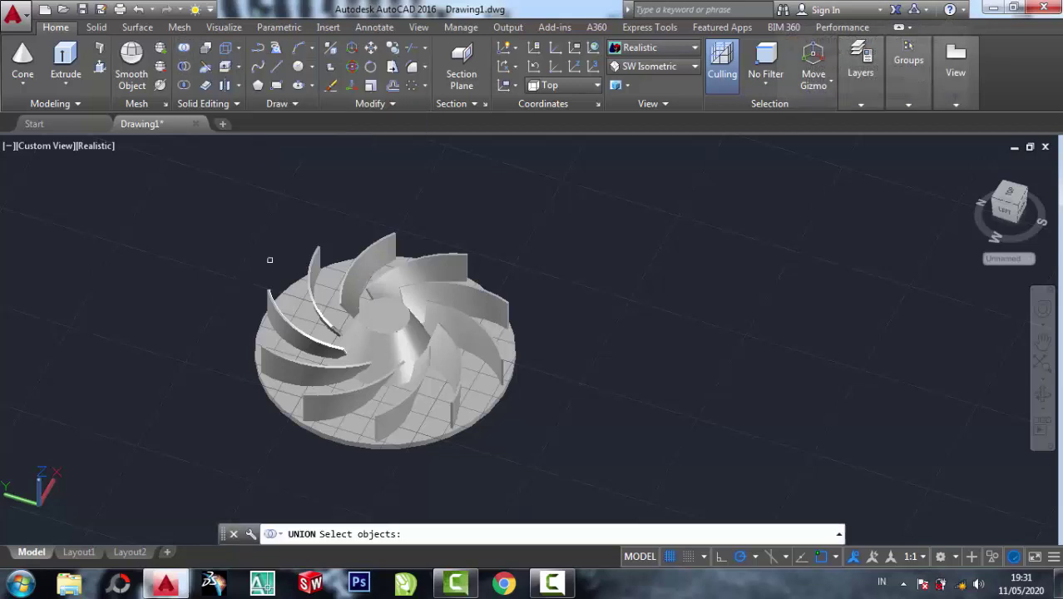
pyautogui.click(169, 234)
pyautogui.click(598, 494)
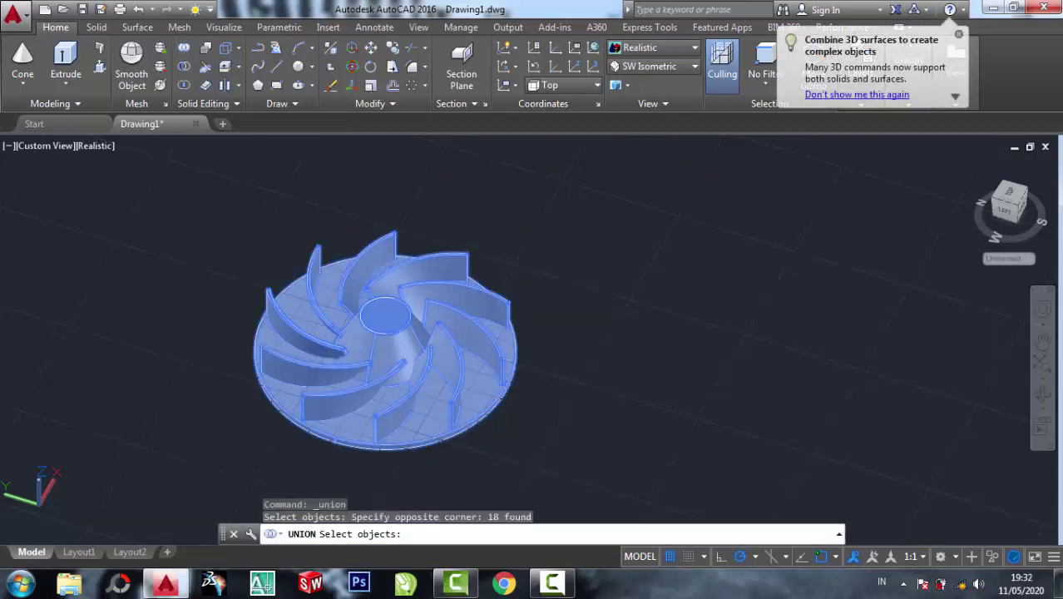
pyautogui.press('Return')
pyautogui.scroll(3, 399, 349)
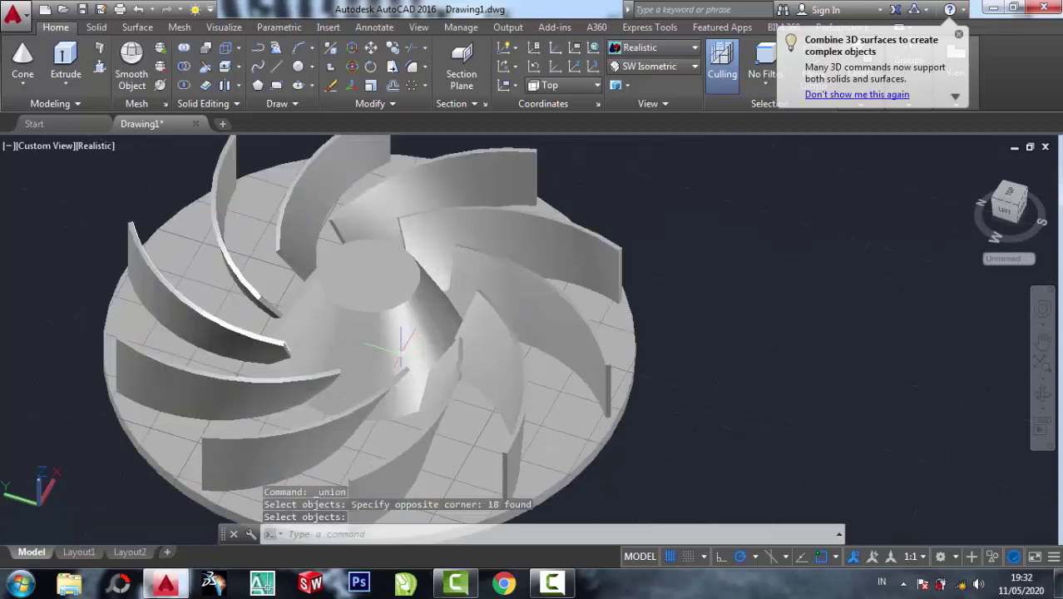
pyautogui.click(445, 291)
pyautogui.scroll(2, 374, 303)
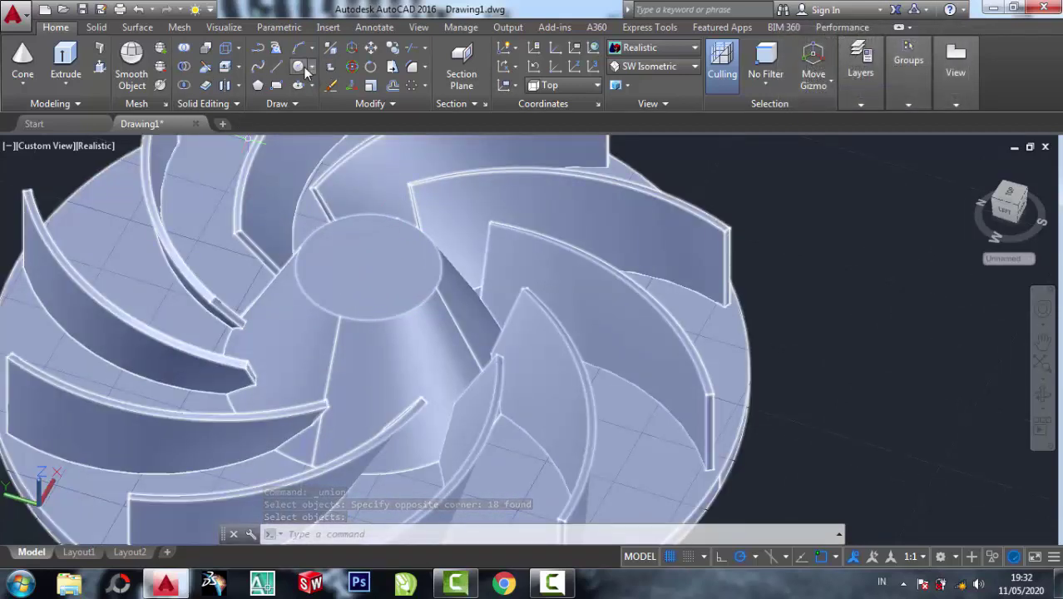
# Step: Draw a radius-8 circle centred on the flat top of the tapered hub
pyautogui.click(306, 71)
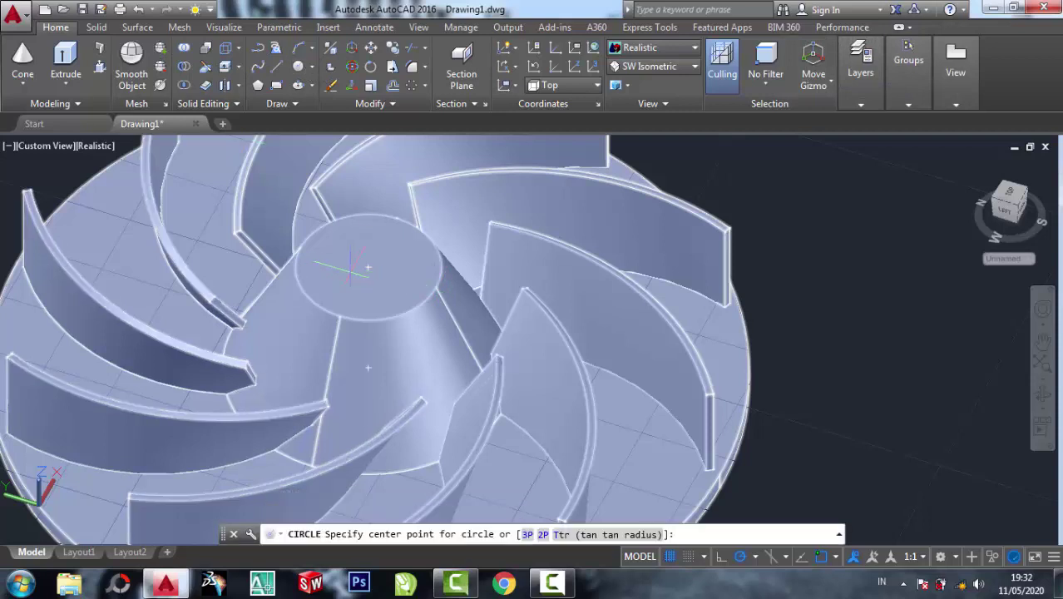
pyautogui.click(367, 266)
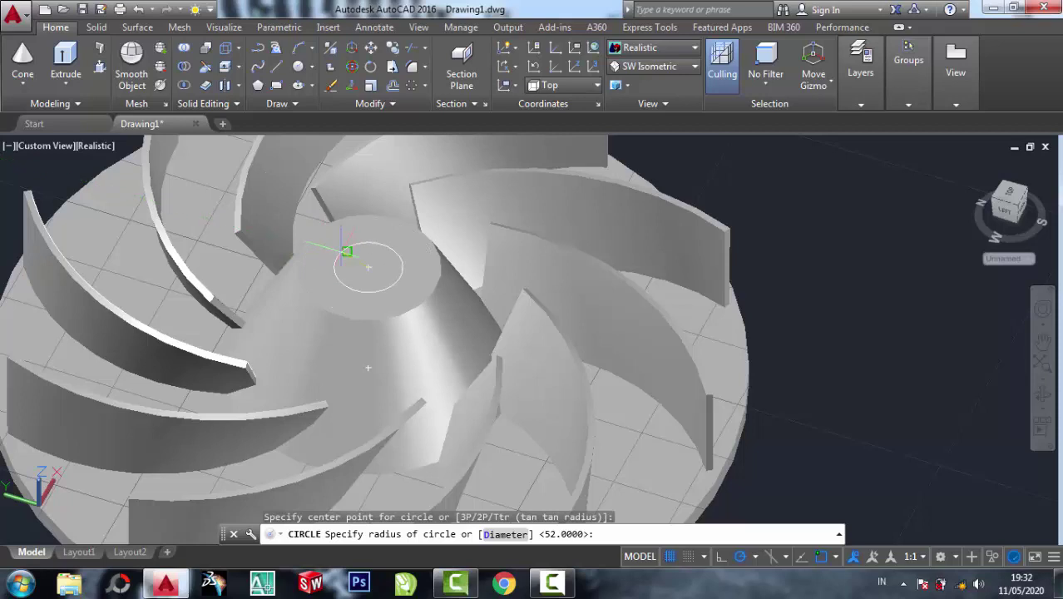
pyautogui.scroll(2, 347, 249)
pyautogui.write('8')
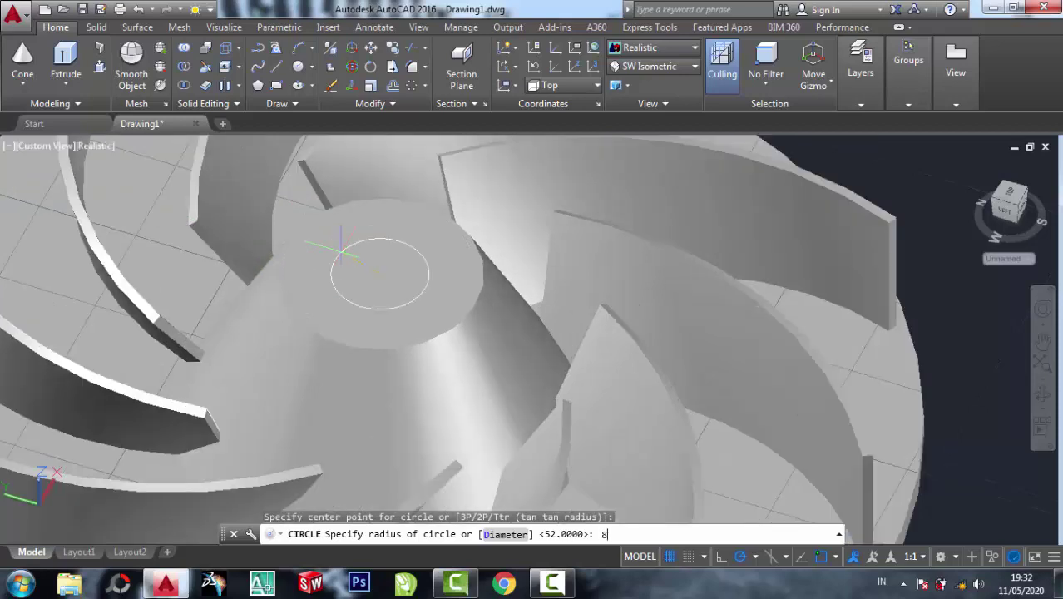
pyautogui.press('Return')
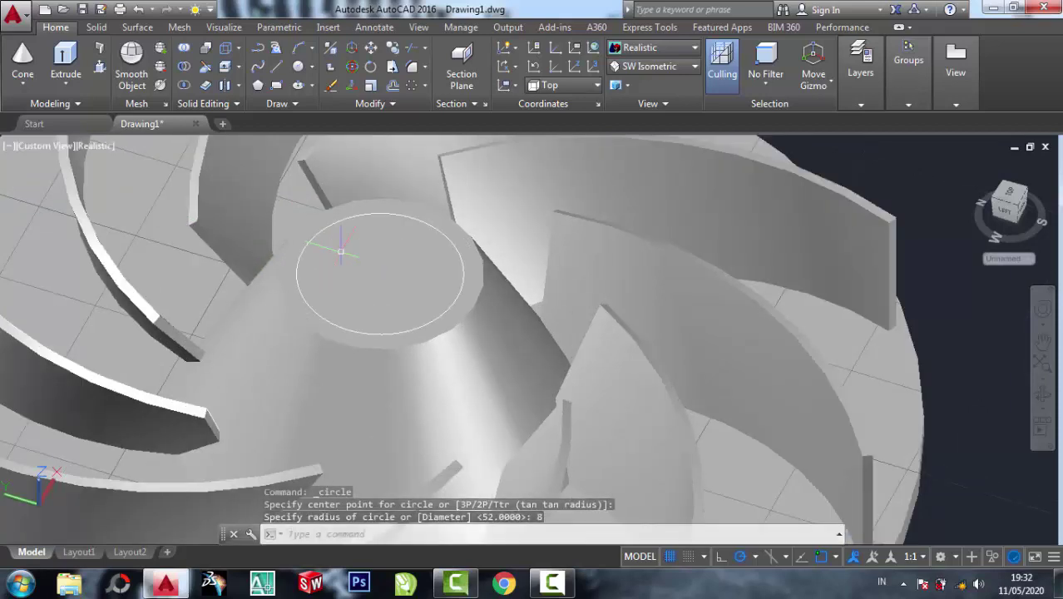
pyautogui.hotkey('ctrl', 'a')
pyautogui.click(300, 69)
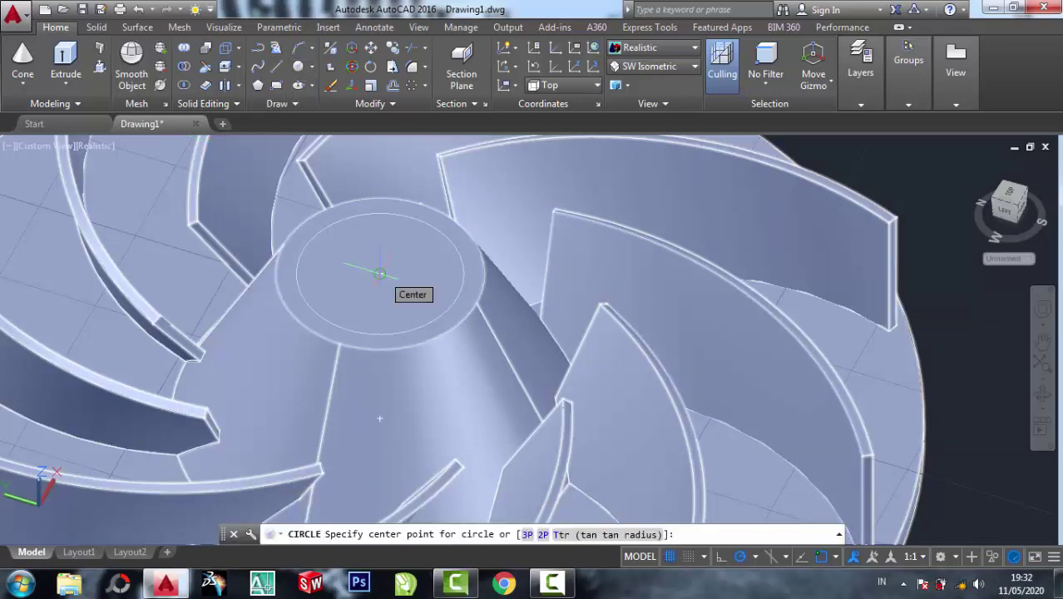
pyautogui.press('Escape')
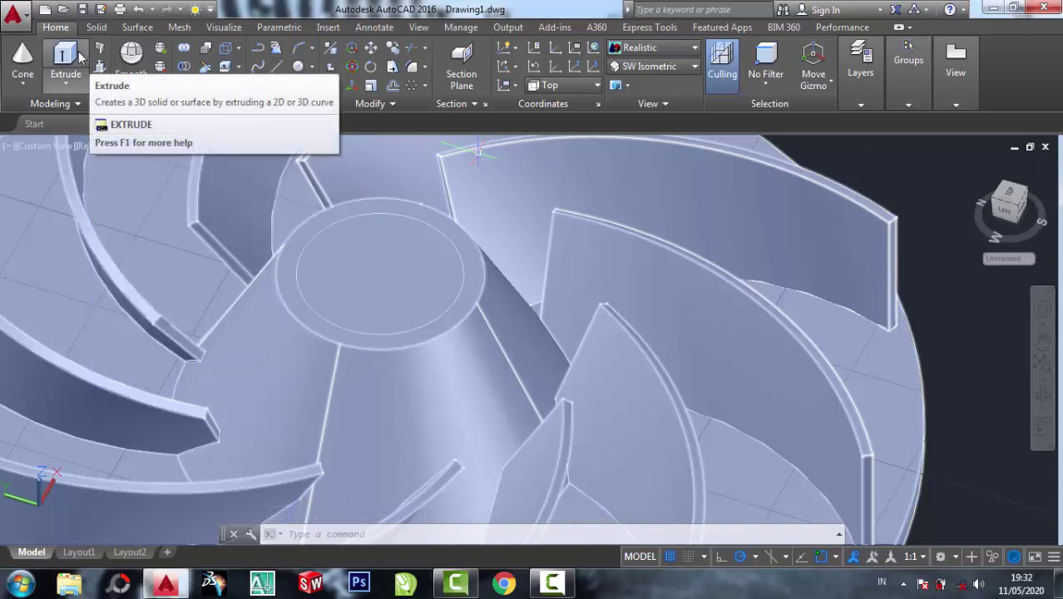
# Step: Set the visual style to 2D Wireframe
pyautogui.click(67, 56)
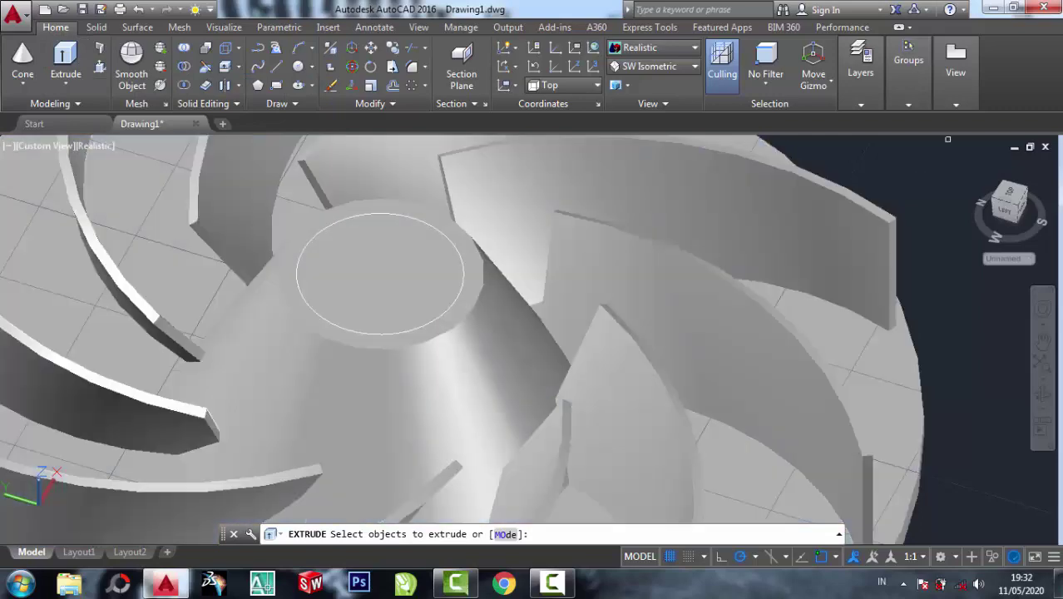
pyautogui.rightClick(940, 153)
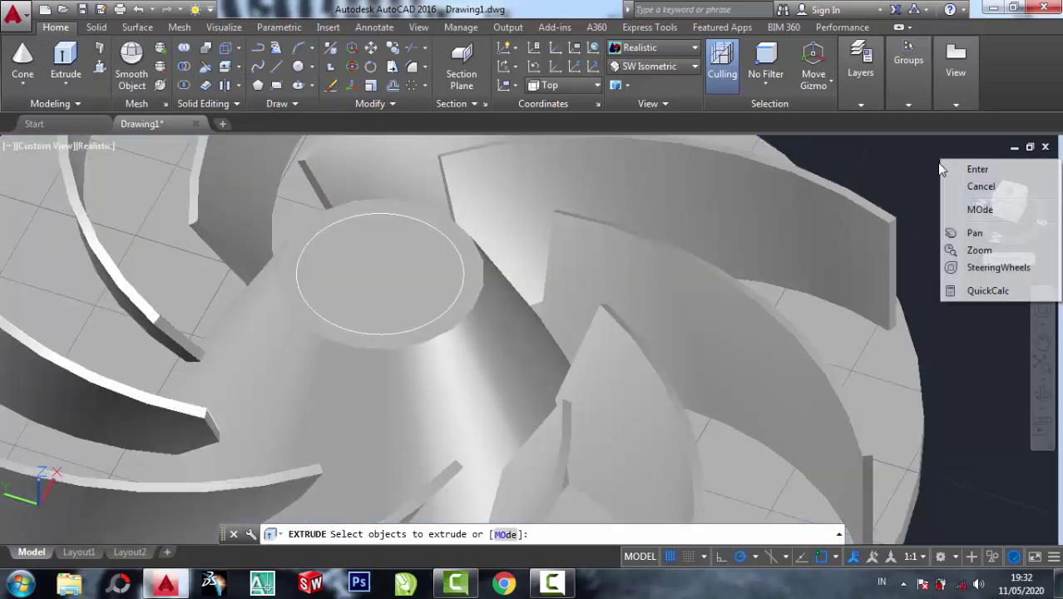
pyautogui.click(642, 48)
pyautogui.click(642, 48)
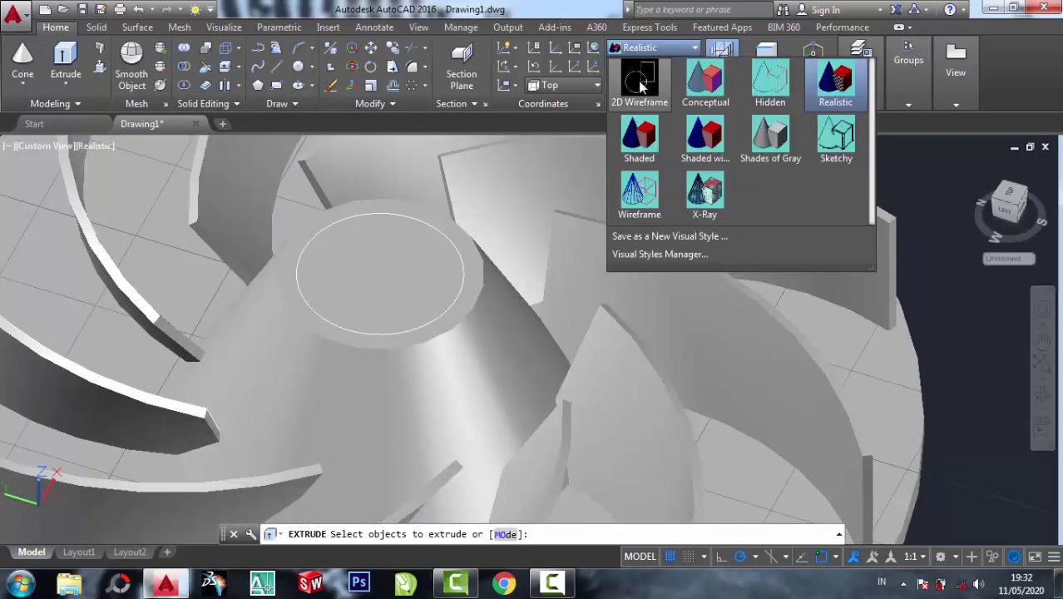
pyautogui.click(640, 83)
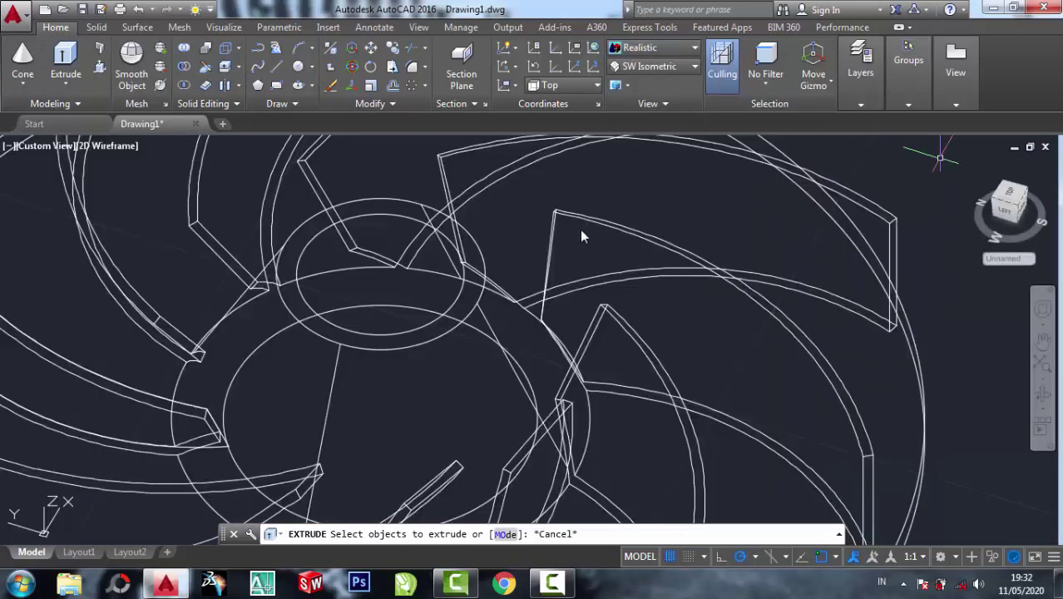
# Step: Extrude the radius-8 circle on the hub into a cylinder
pyautogui.click(67, 60)
pyautogui.click(461, 335)
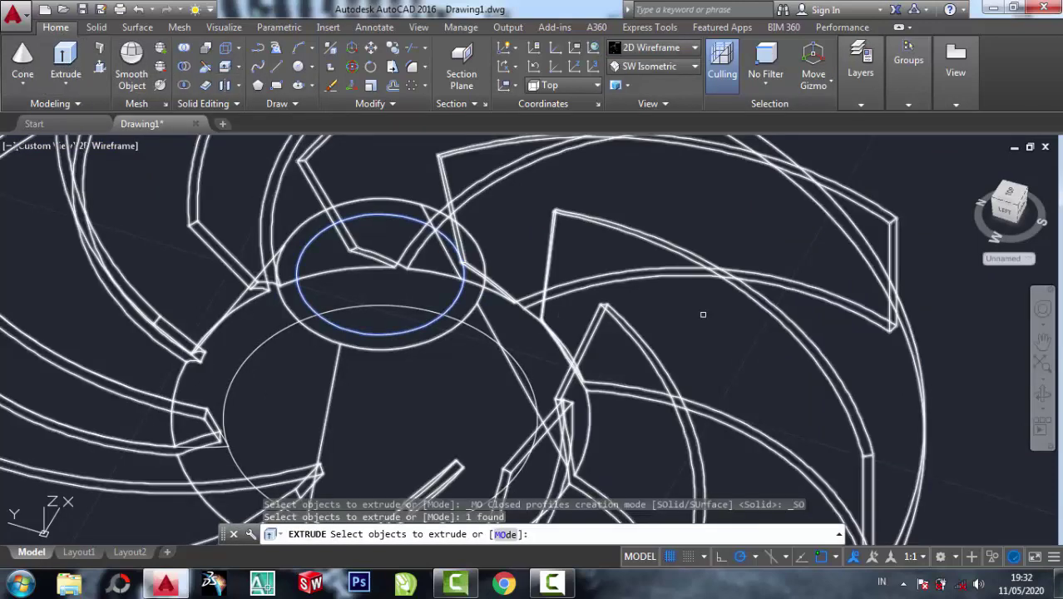
pyautogui.rightClick(783, 328)
pyautogui.click(799, 339)
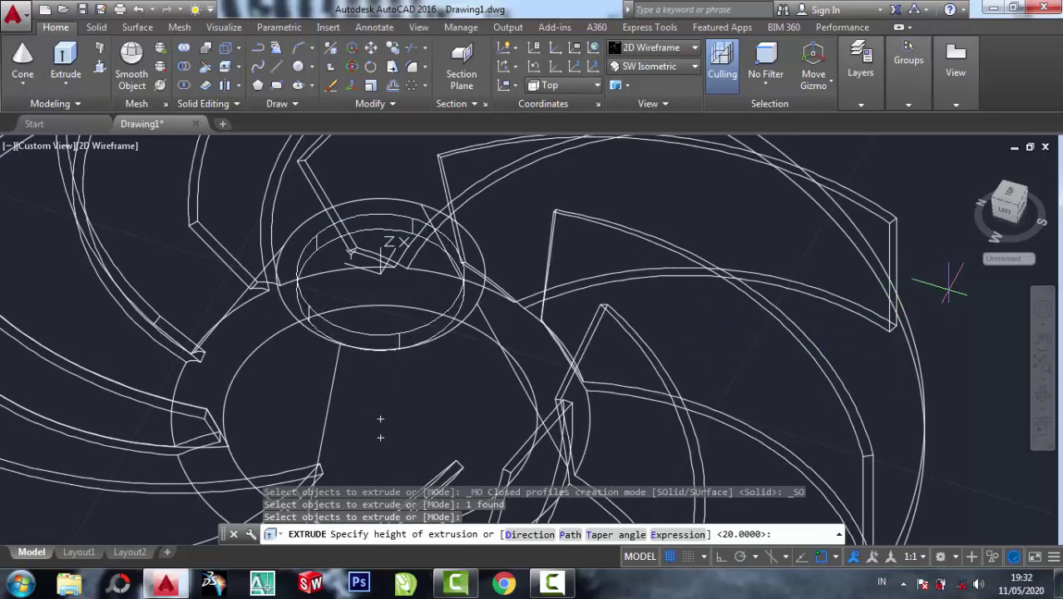
pyautogui.click(946, 282)
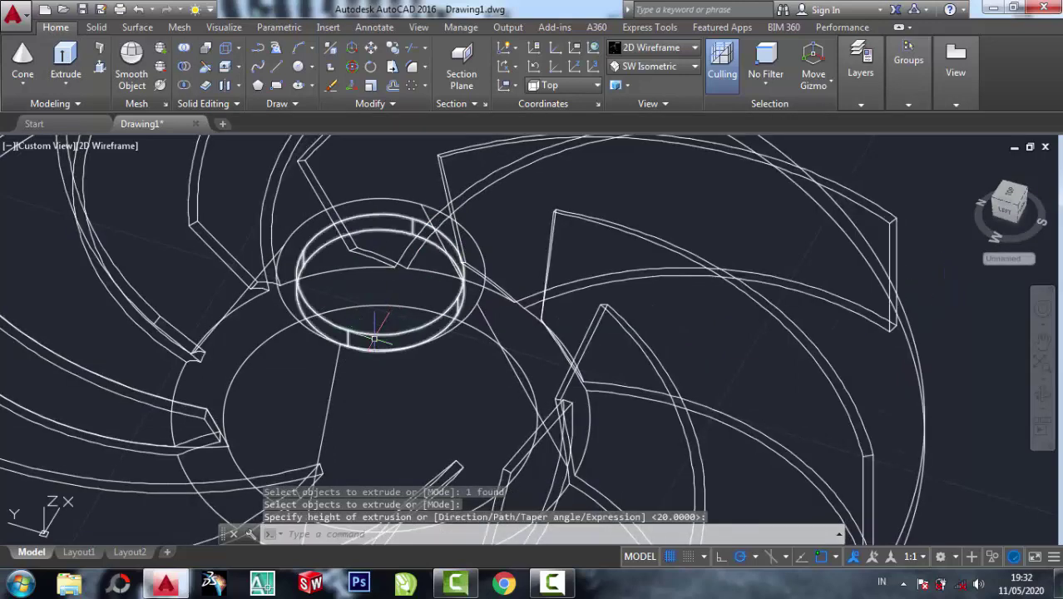
# Step: Subtract the cylinder from the impeller solid to cut a bore
pyautogui.click(185, 66)
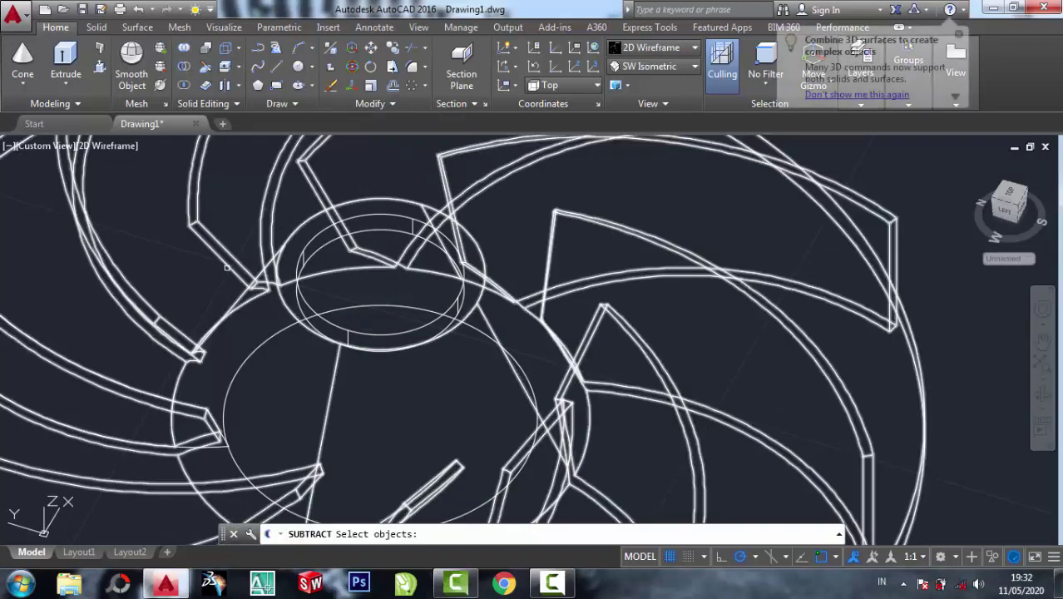
pyautogui.click(240, 293)
pyautogui.press('Return')
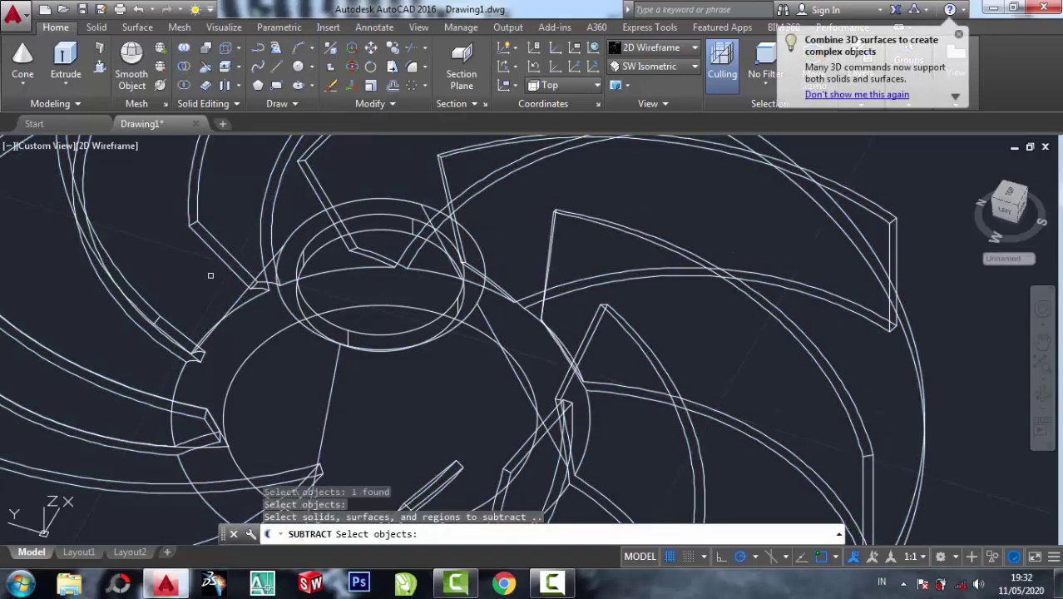
pyautogui.click(308, 305)
pyautogui.press('Return')
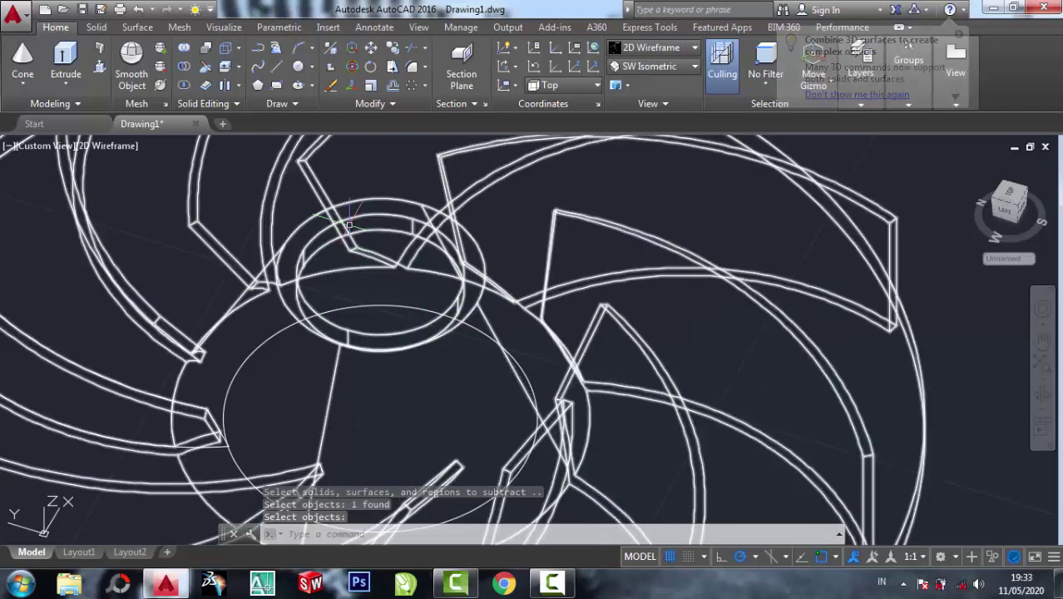
pyautogui.click(298, 68)
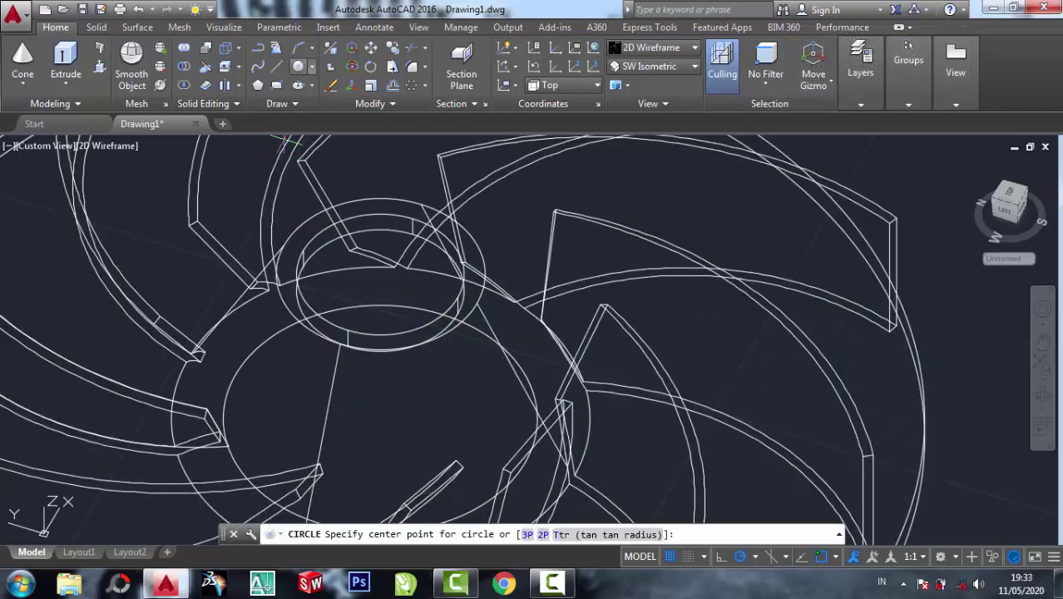
# Step: Draw a radius-5 circle on the bore rim, then undo it
pyautogui.click(380, 287)
pyautogui.scroll(1, 356, 266)
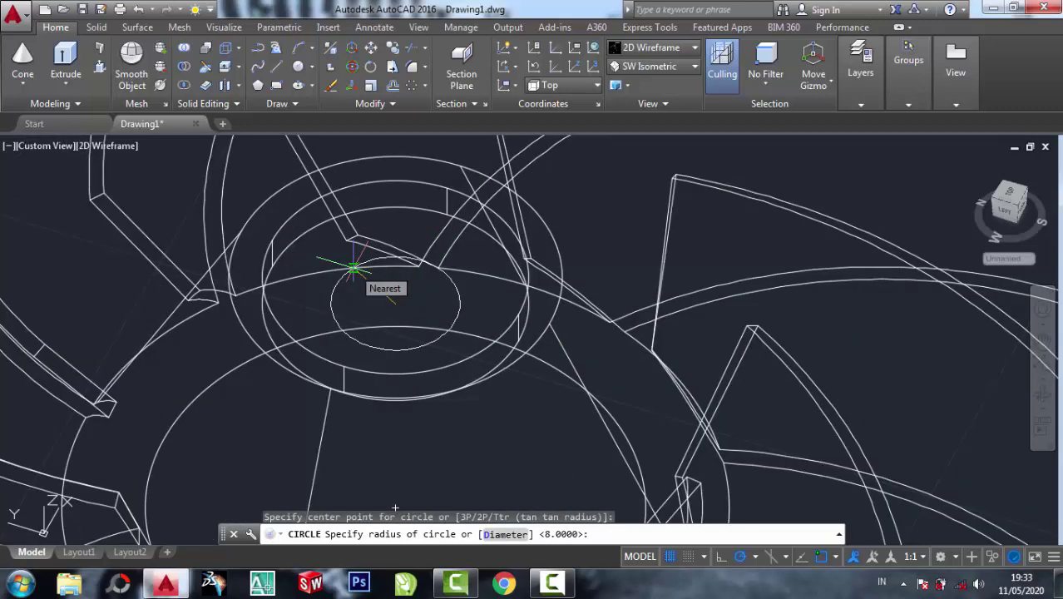
pyautogui.write('5')
pyautogui.press('Return')
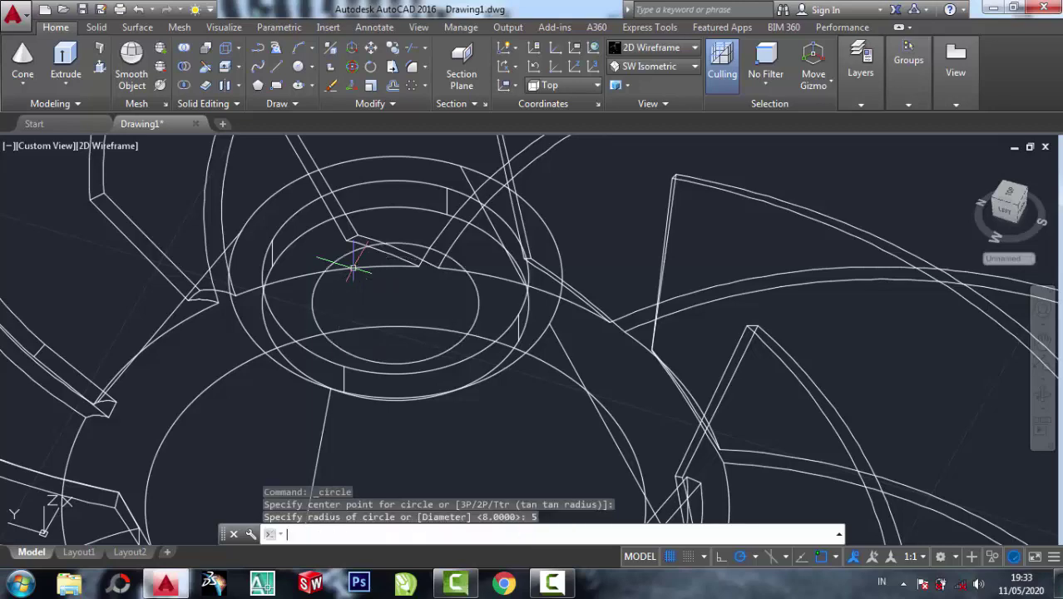
pyautogui.scroll(-2, 354, 267)
pyautogui.scroll(2, 283, 204)
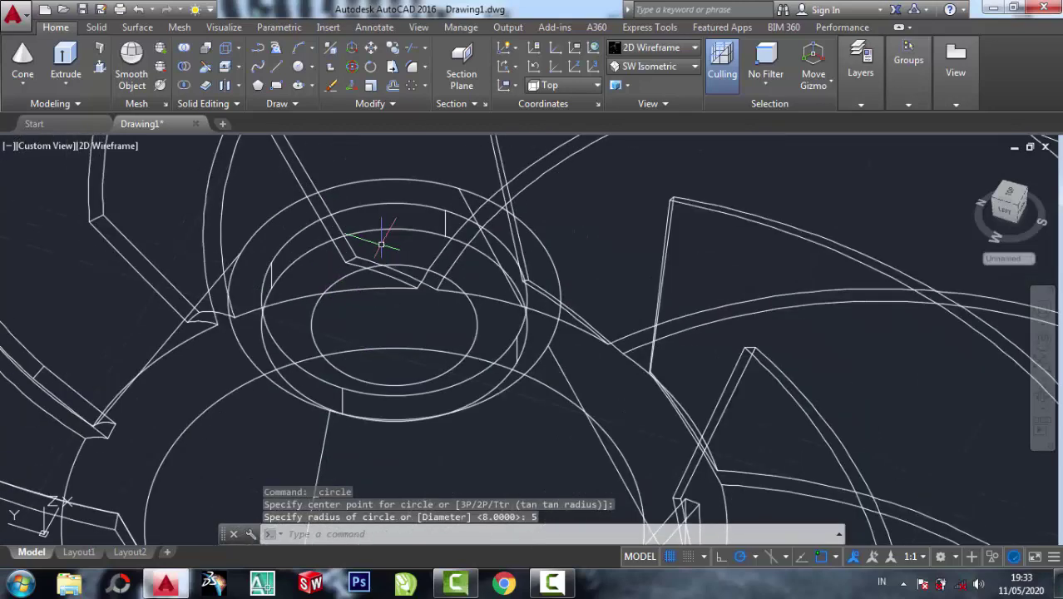
pyautogui.hotkey('ctrl', 'z')
pyautogui.hotkey('ctrl', 'z')
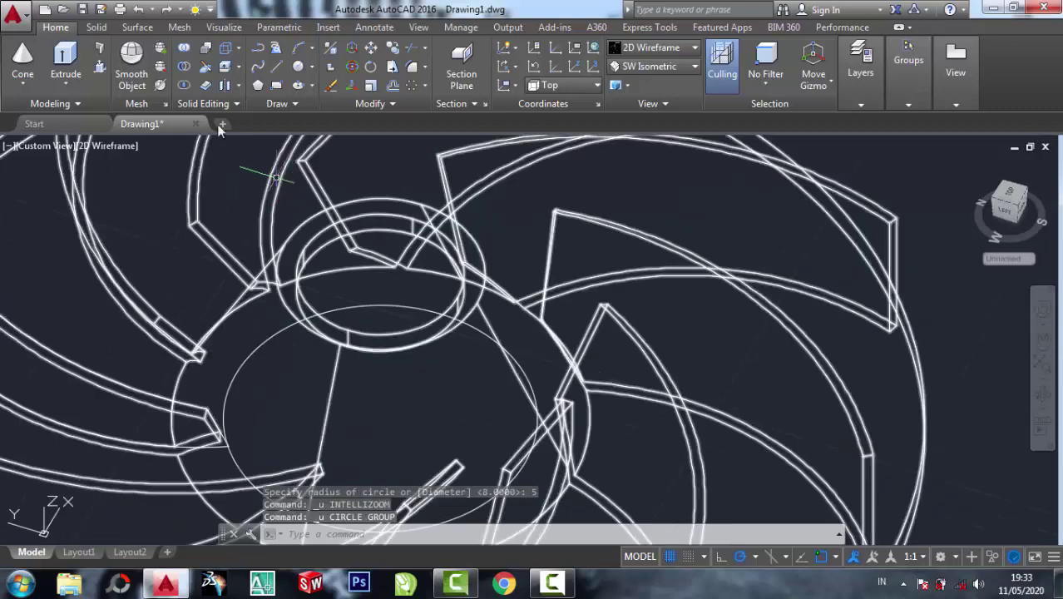
# Step: Draw a radius-6 circle centred at the hub middle, cancelling the stray PRESSPULL
pyautogui.click(299, 69)
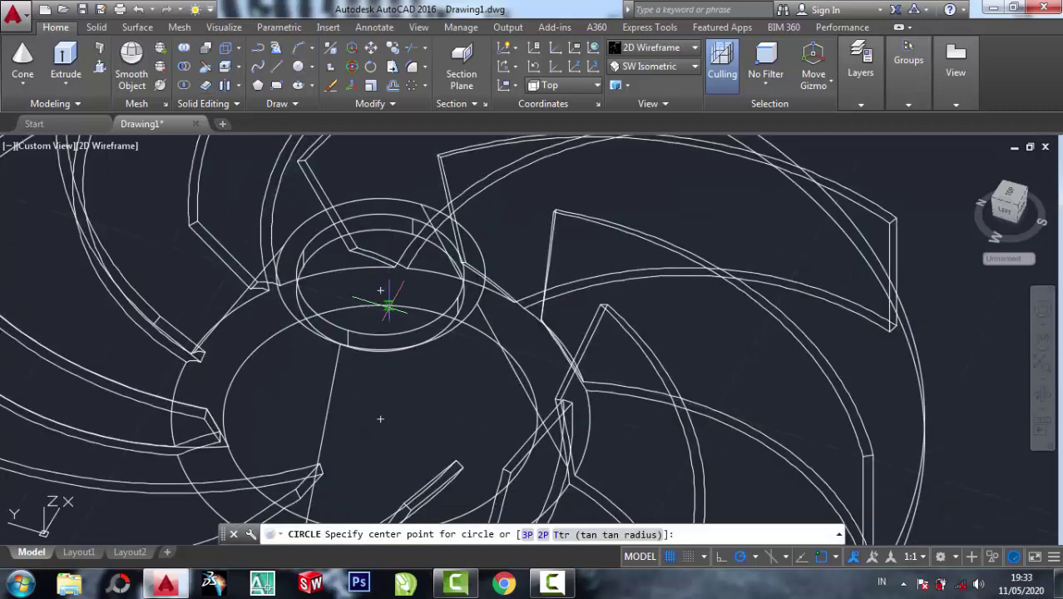
pyautogui.click(380, 289)
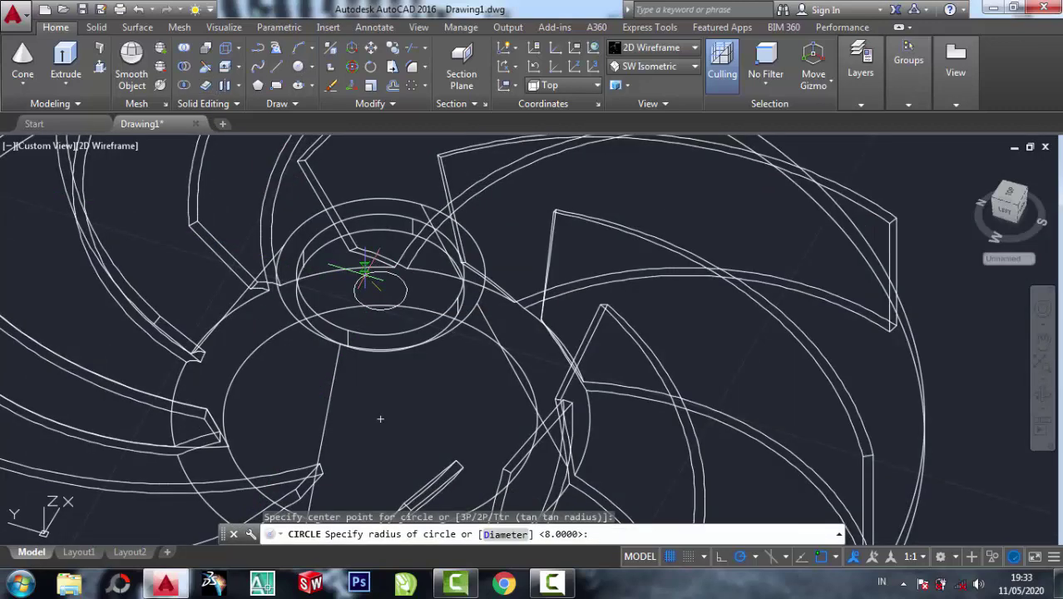
pyautogui.write('6')
pyautogui.press('Return')
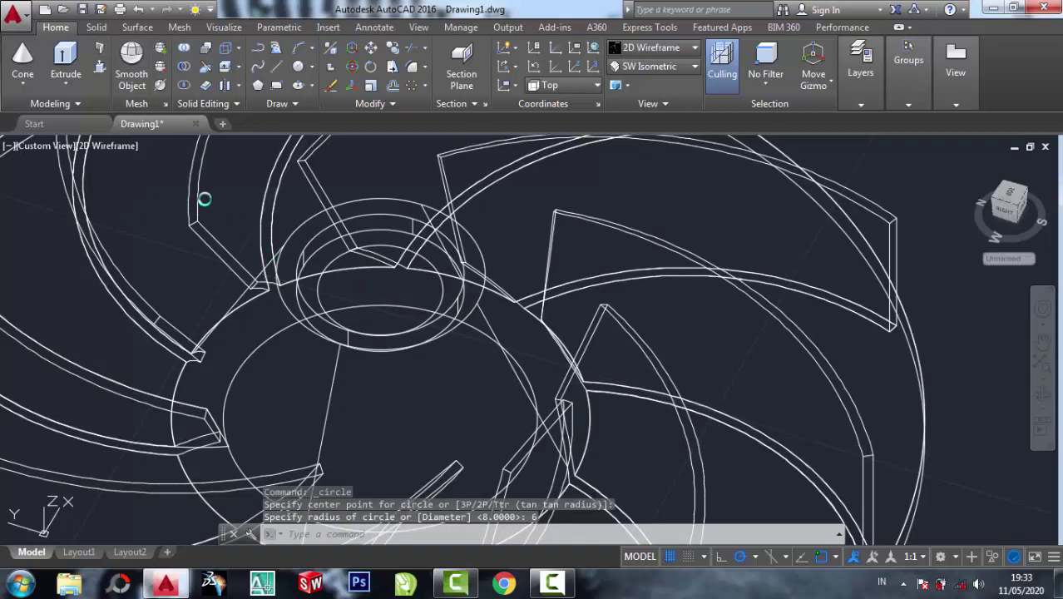
pyautogui.hotkey('ctrl', 'shift', 'e')
pyautogui.press('Escape')
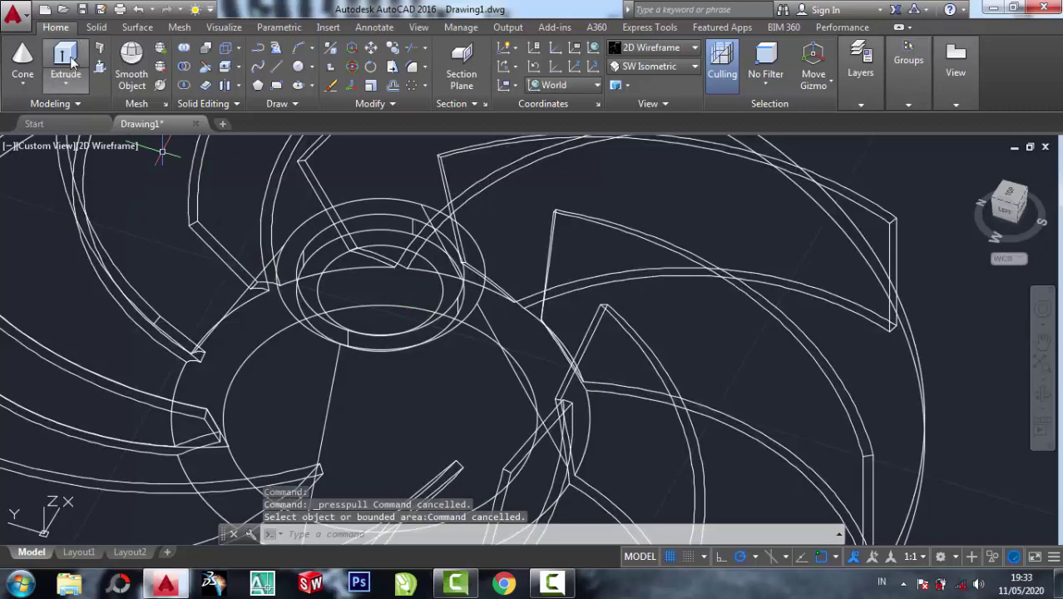
# Step: Extrude the radius-6 circle into a long shaft cylinder
pyautogui.click(73, 58)
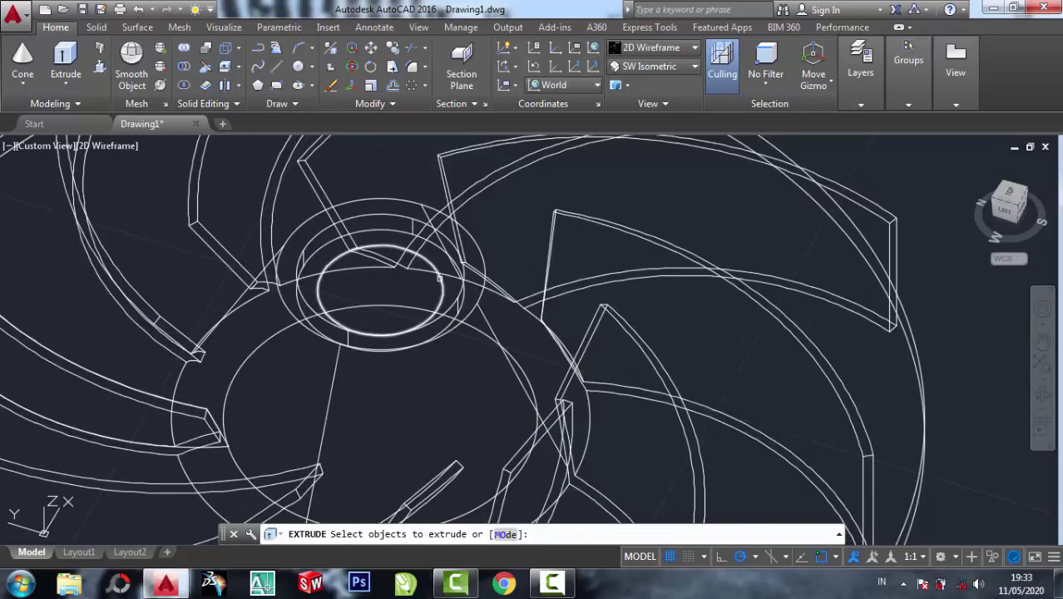
pyautogui.click(439, 278)
pyautogui.rightClick(440, 281)
pyautogui.click(457, 291)
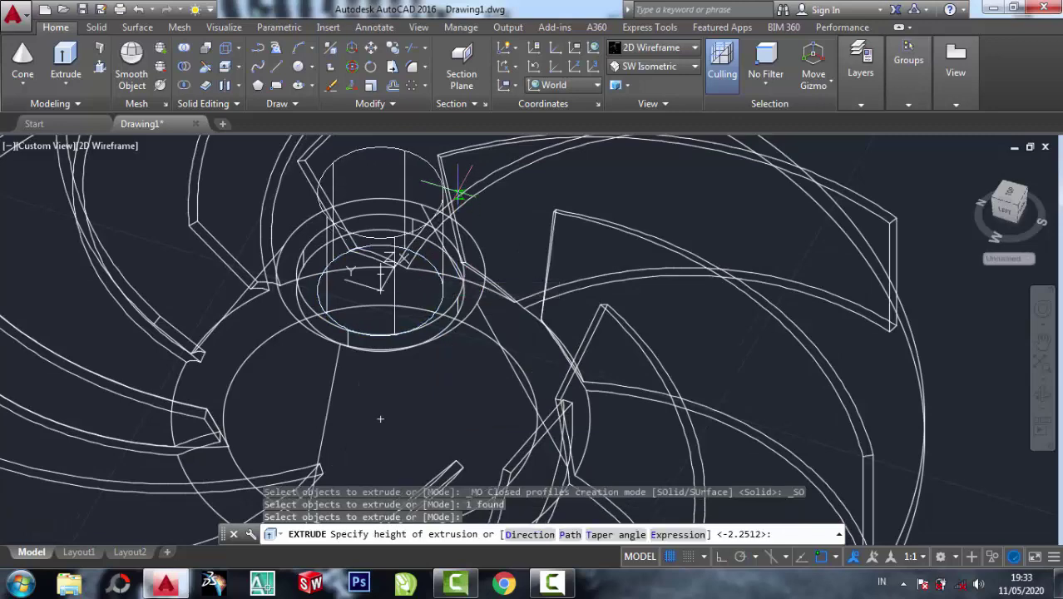
pyautogui.scroll(-6, 461, 191)
pyautogui.scroll(2, 474, 153)
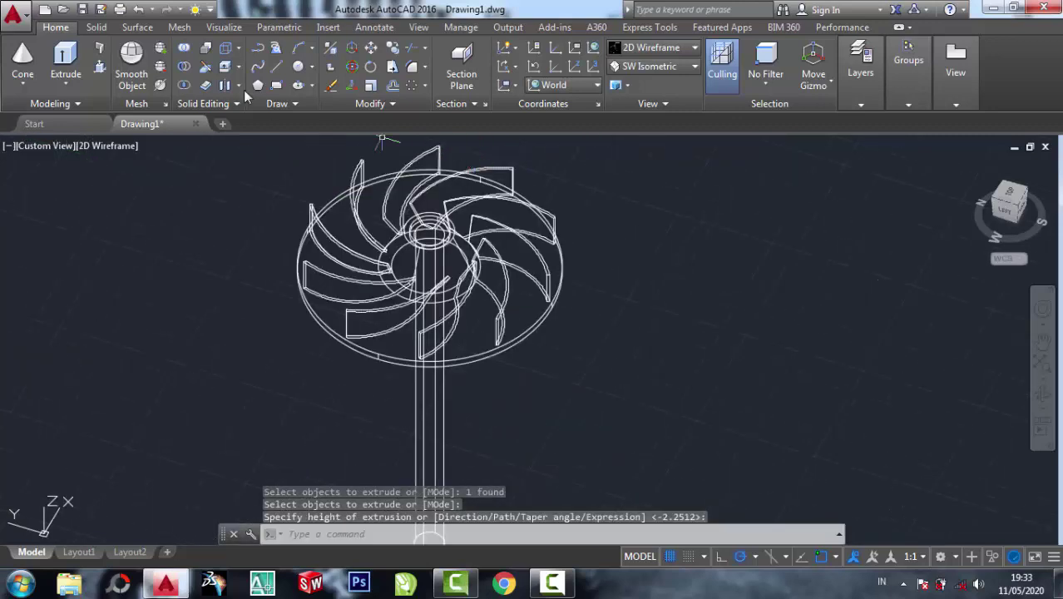
# Step: Subtract the shaft from the impeller, boring a hole through the hub
pyautogui.click(185, 67)
pyautogui.click(351, 296)
pyautogui.click(322, 266)
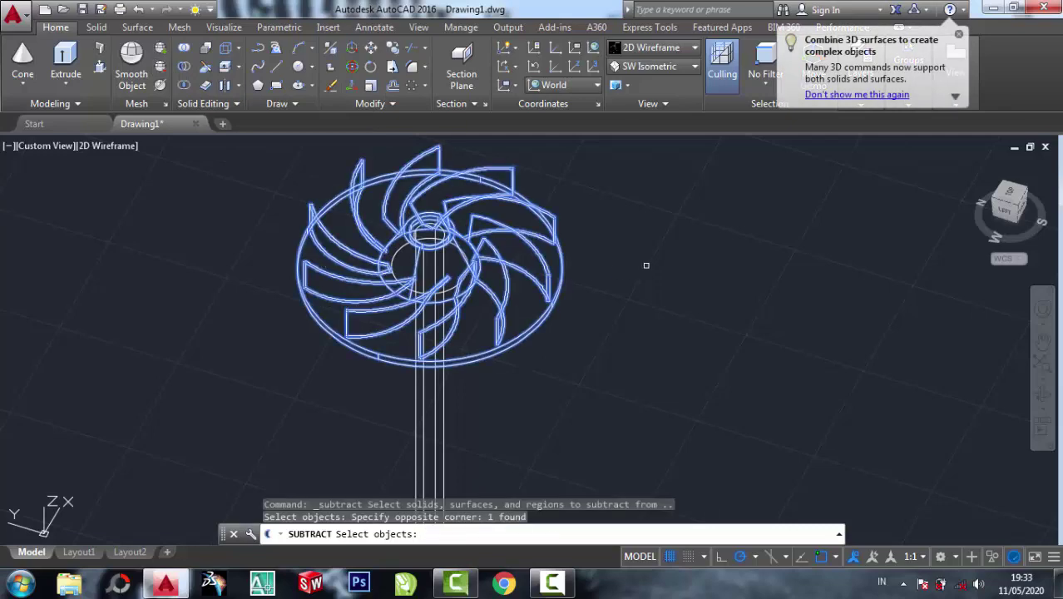
pyautogui.press('Return')
pyautogui.click(439, 402)
pyautogui.press('Return')
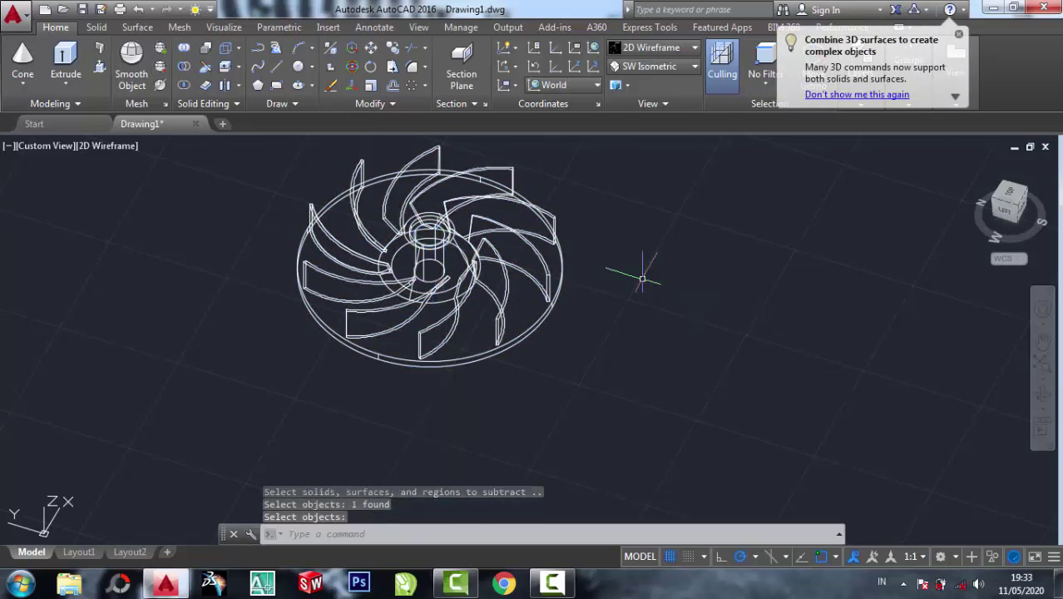
pyautogui.scroll(4, 642, 280)
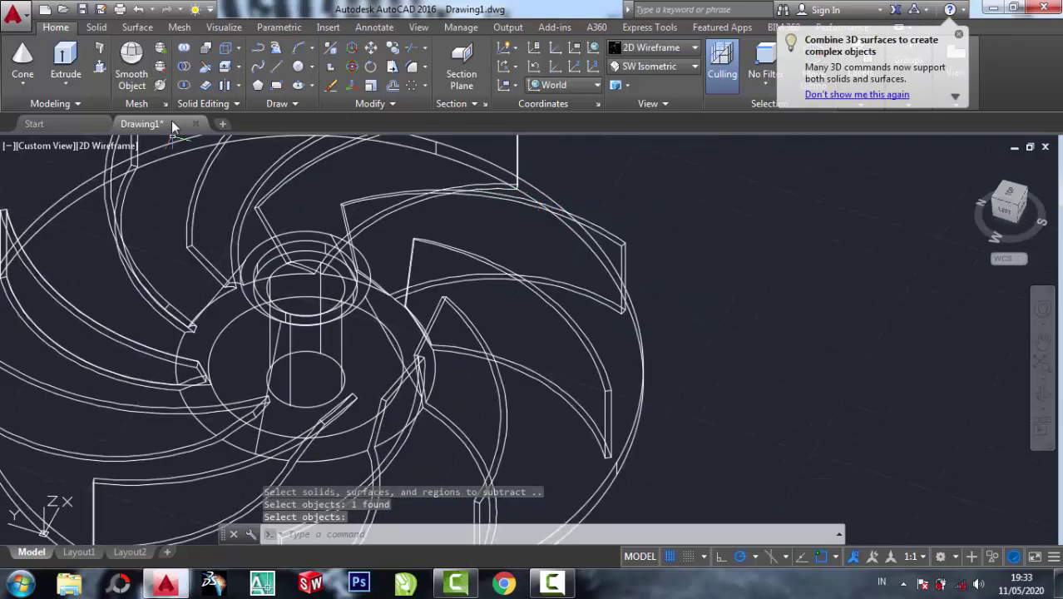
pyautogui.scroll(3, 198, 194)
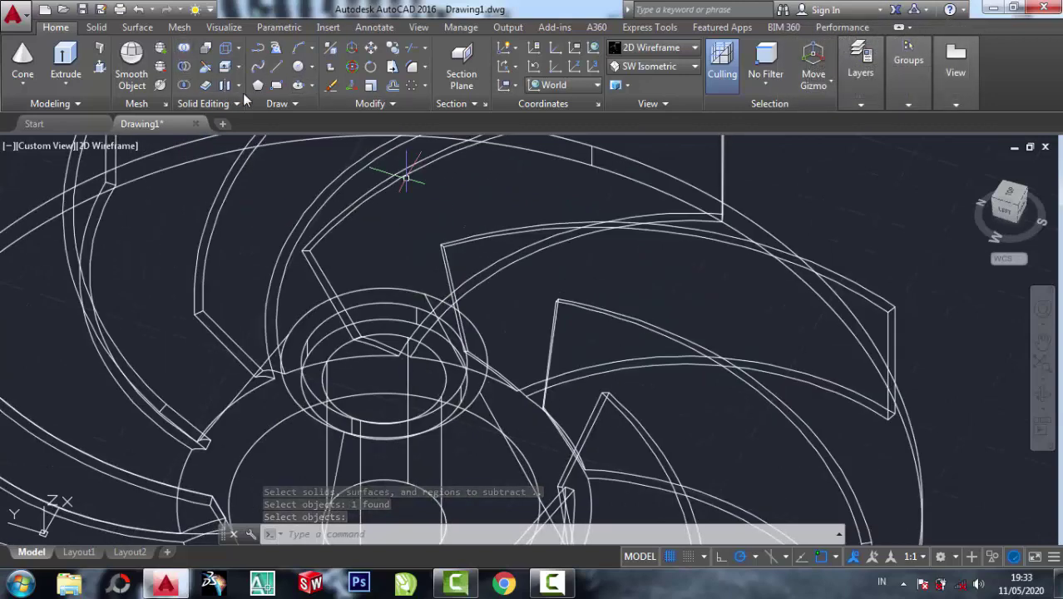
# Step: Draw a tall trial box at the hub, then undo it and the zoom
pyautogui.click(27, 84)
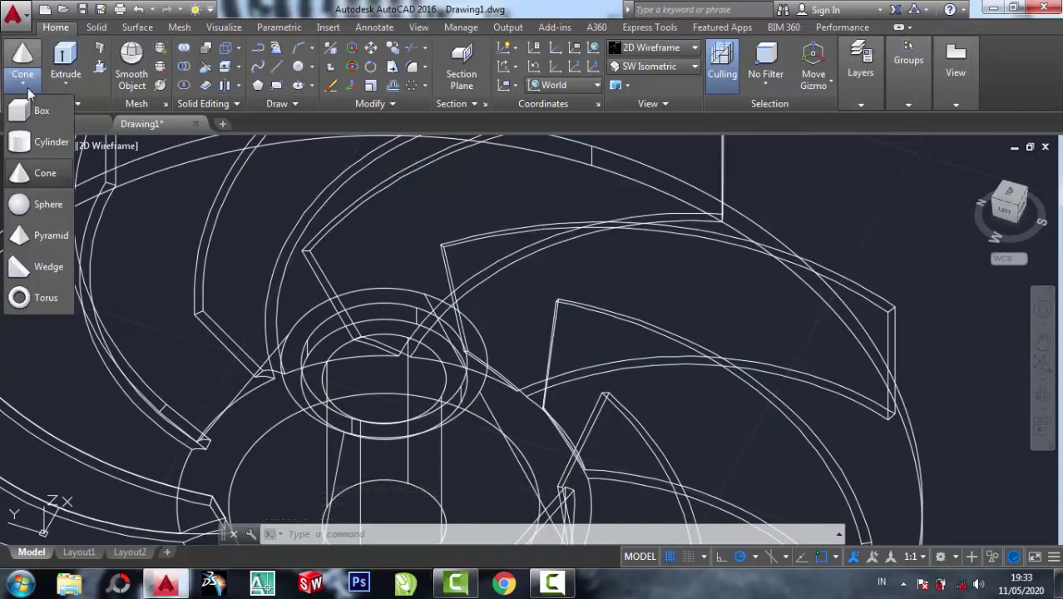
pyautogui.click(33, 116)
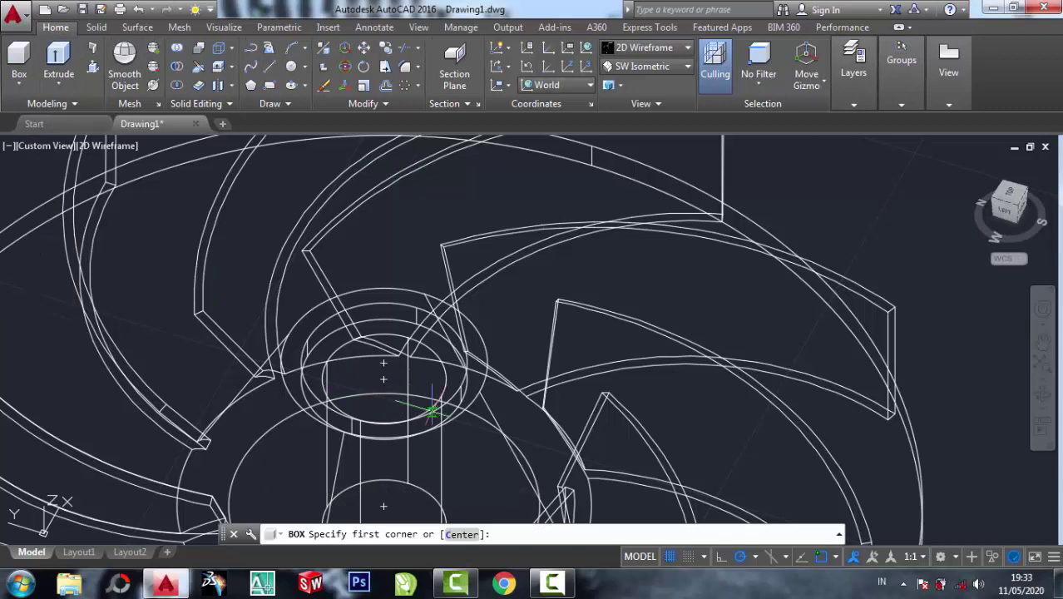
pyautogui.click(383, 377)
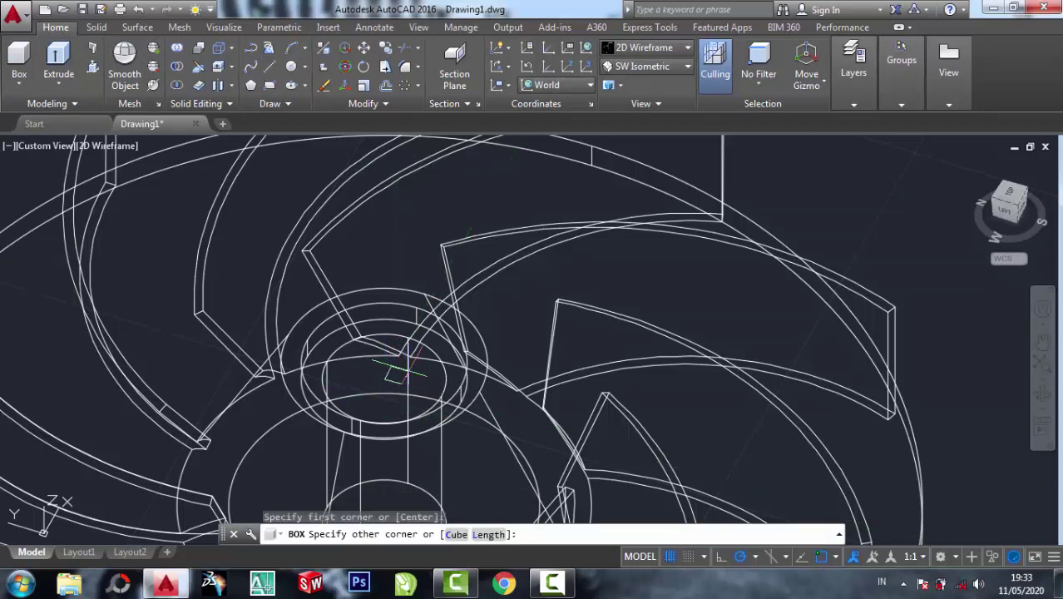
pyautogui.scroll(4, 408, 364)
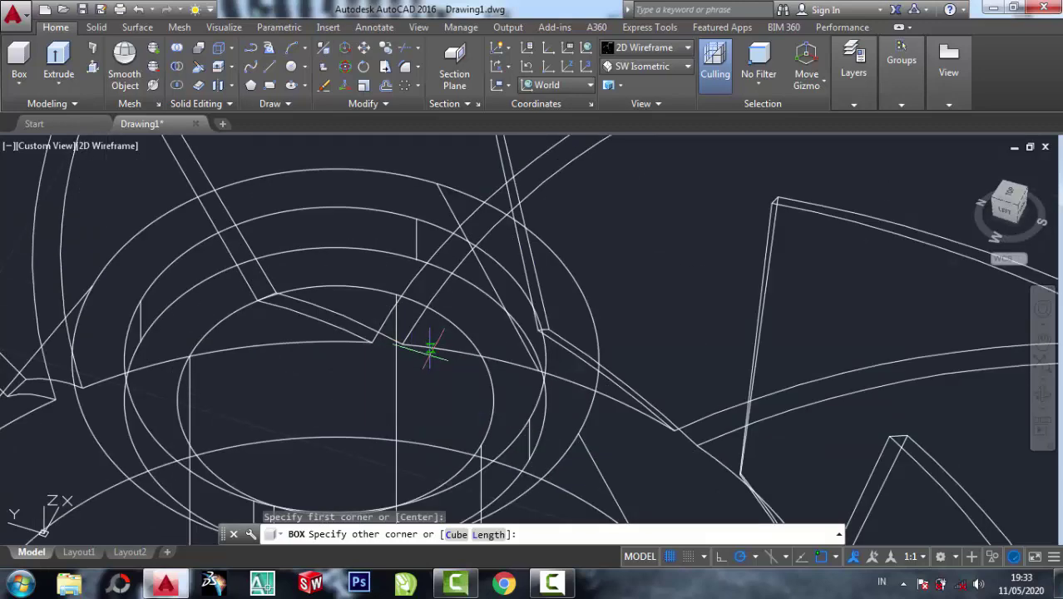
pyautogui.click(408, 347)
pyautogui.scroll(-4, 413, 326)
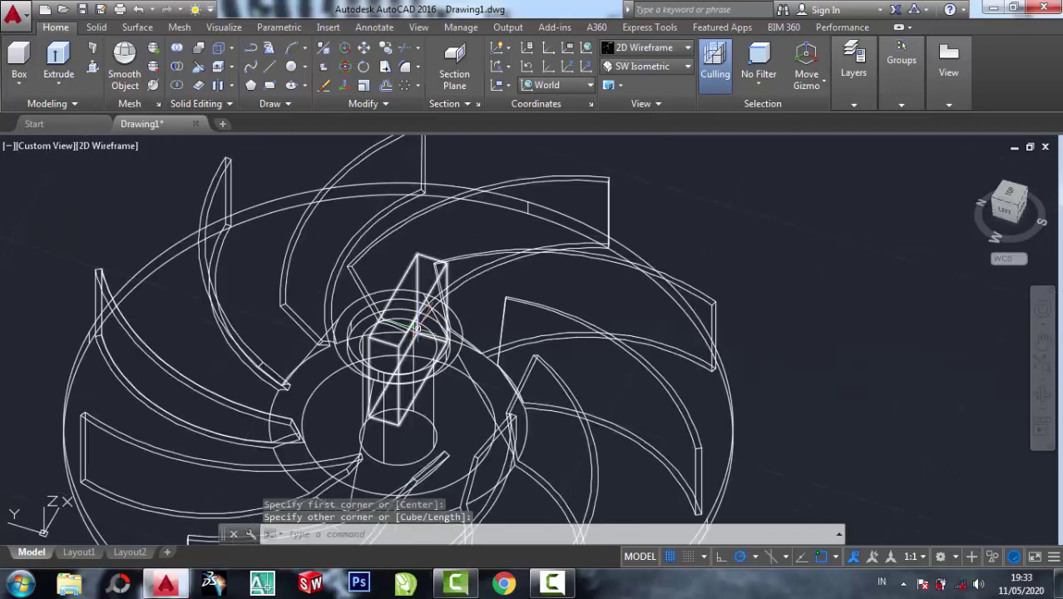
pyautogui.hotkey('ctrl', 'z')
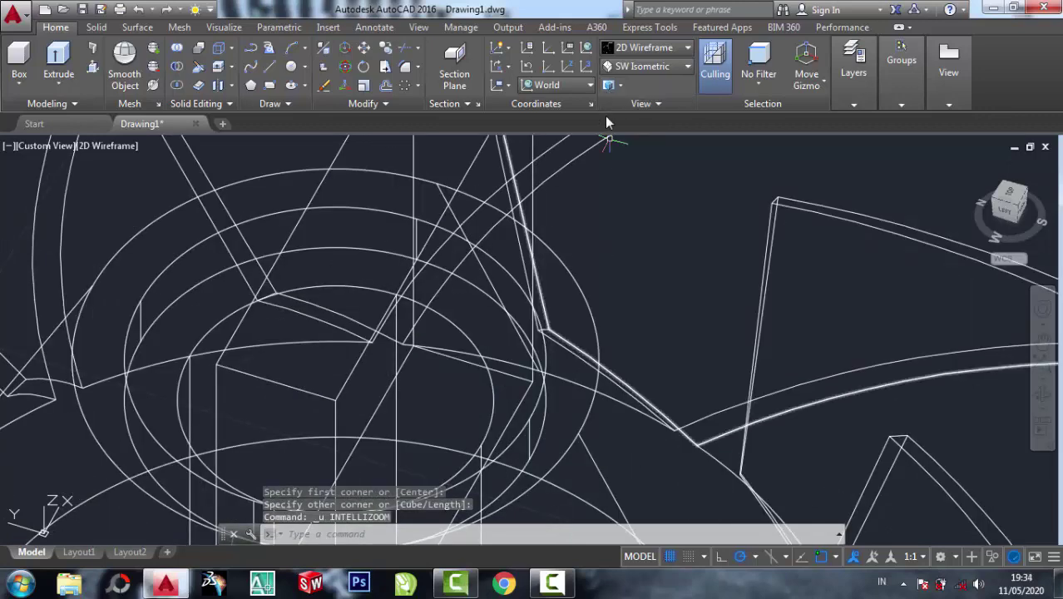
pyautogui.hotkey('ctrl', 'z')
# Step: Switch the view to the Realistic visual style
pyautogui.click(640, 50)
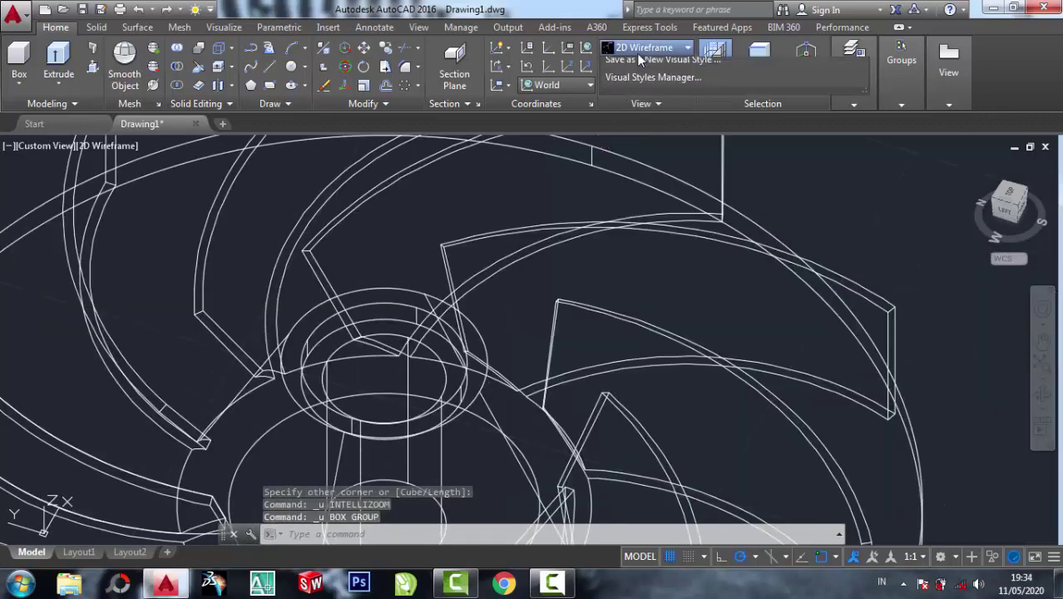
pyautogui.click(824, 95)
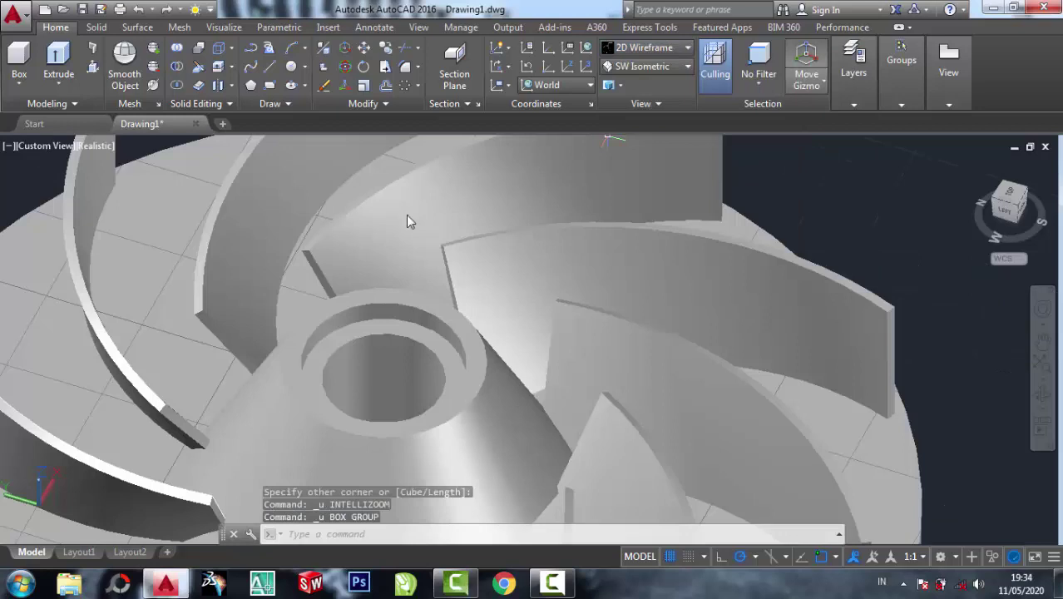
pyautogui.scroll(3, 408, 220)
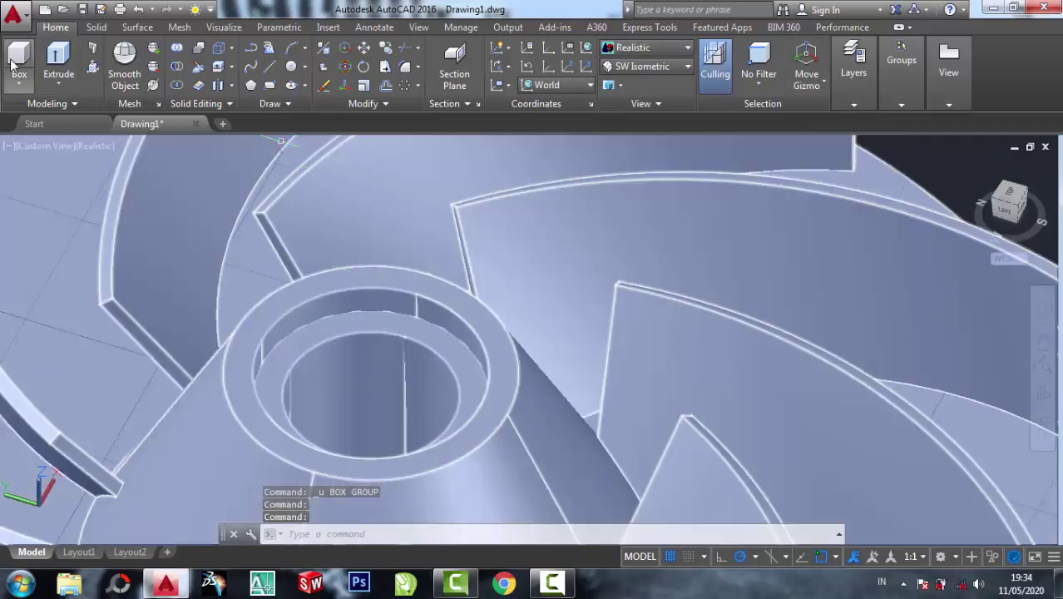
# Step: Draw a tall, narrow key box standing in the hub bore
pyautogui.click(15, 63)
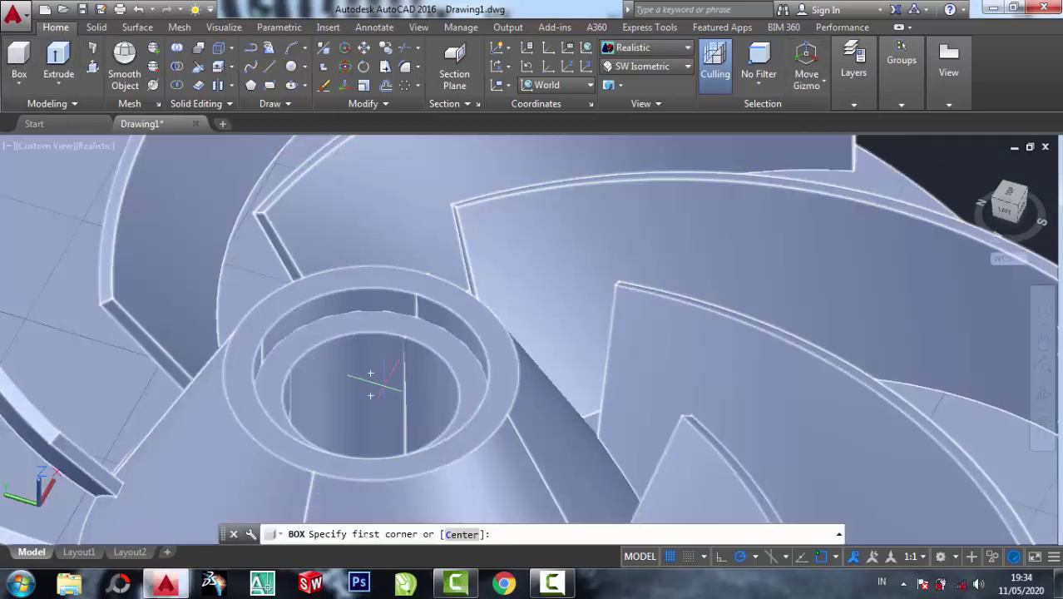
pyautogui.click(370, 392)
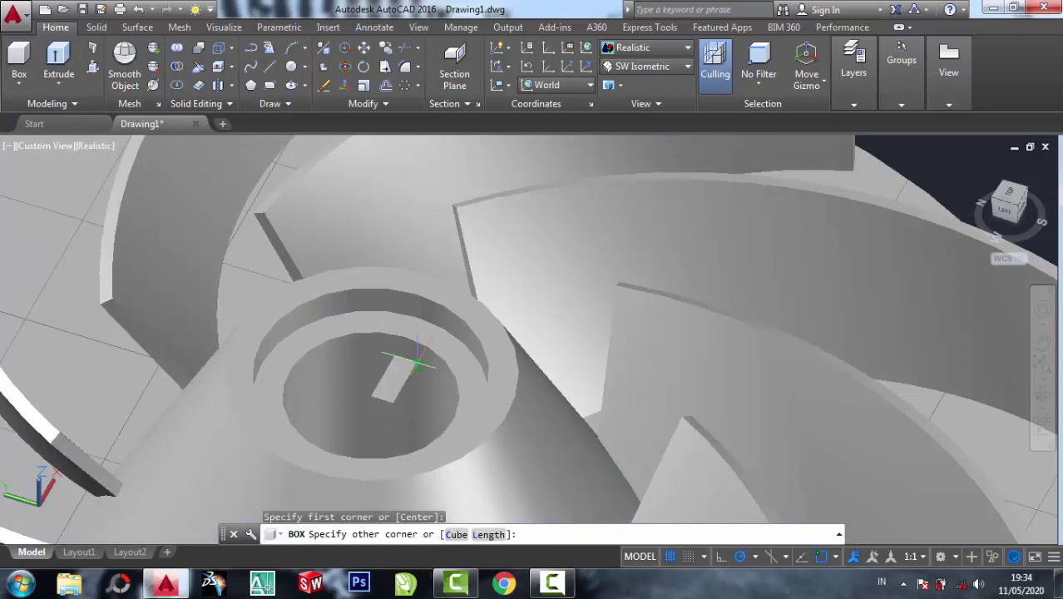
pyautogui.click(370, 396)
pyautogui.scroll(-5, 370, 390)
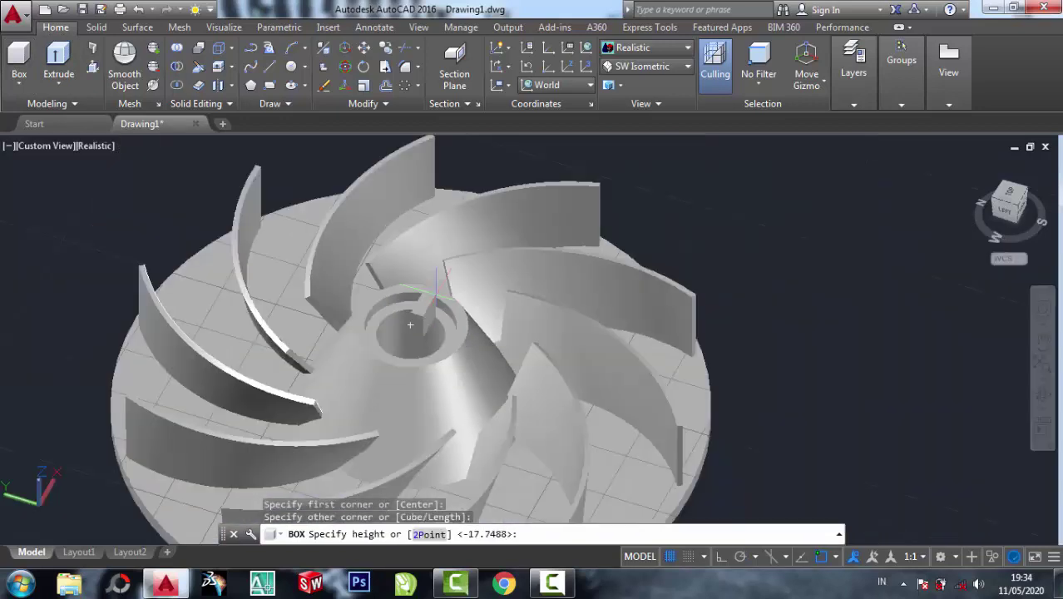
pyautogui.scroll(-4, 475, 220)
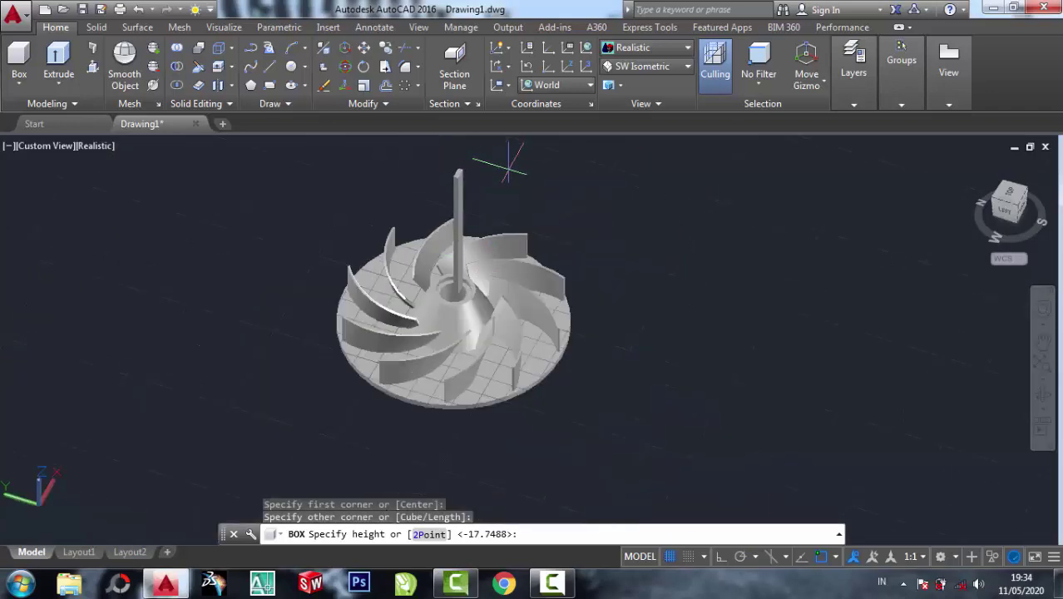
pyautogui.click(499, 162)
pyautogui.scroll(5, 488, 278)
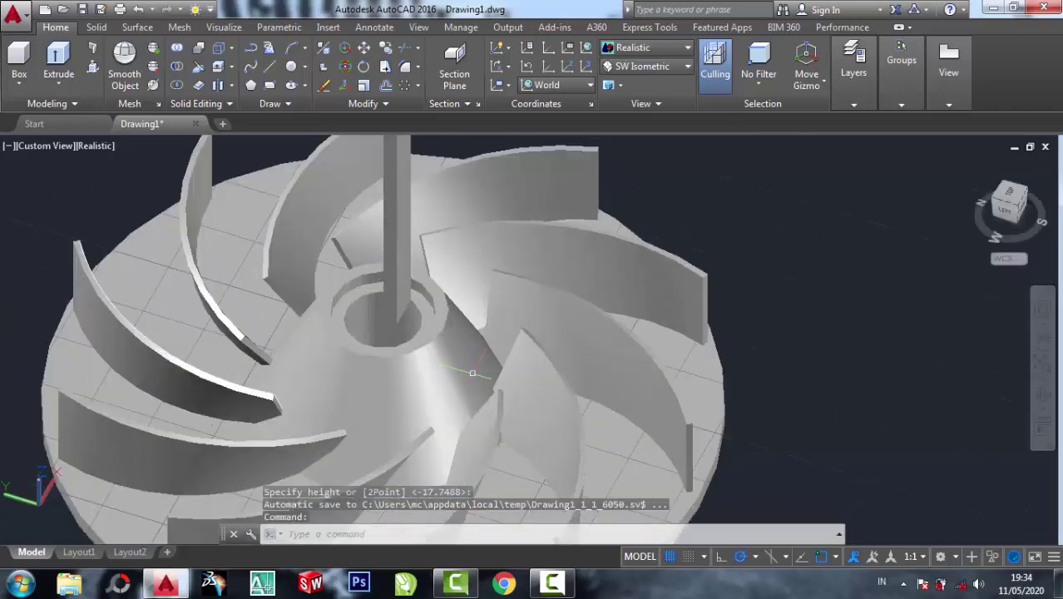
# Step: Move the key box from its bottom corner to a new spot in the bore
pyautogui.click(364, 48)
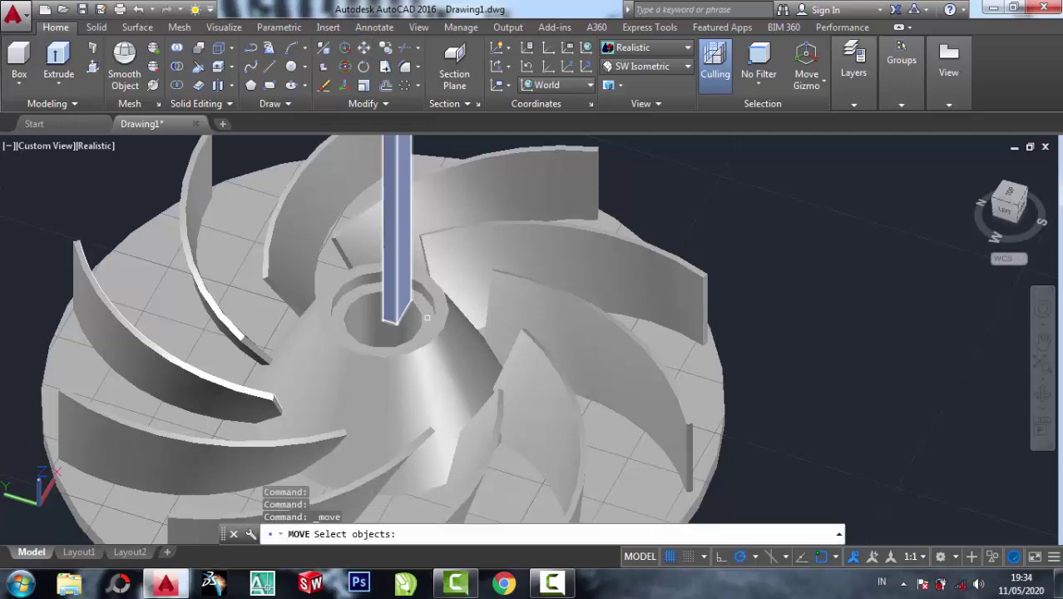
pyautogui.click(395, 306)
pyautogui.scroll(3, 395, 306)
pyautogui.press('Return')
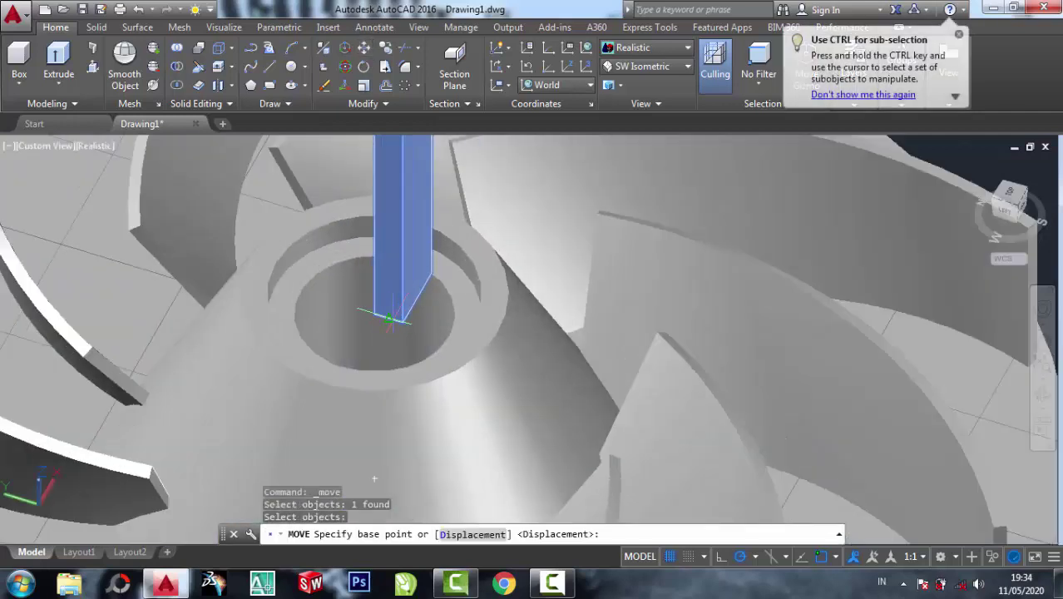
pyautogui.click(389, 317)
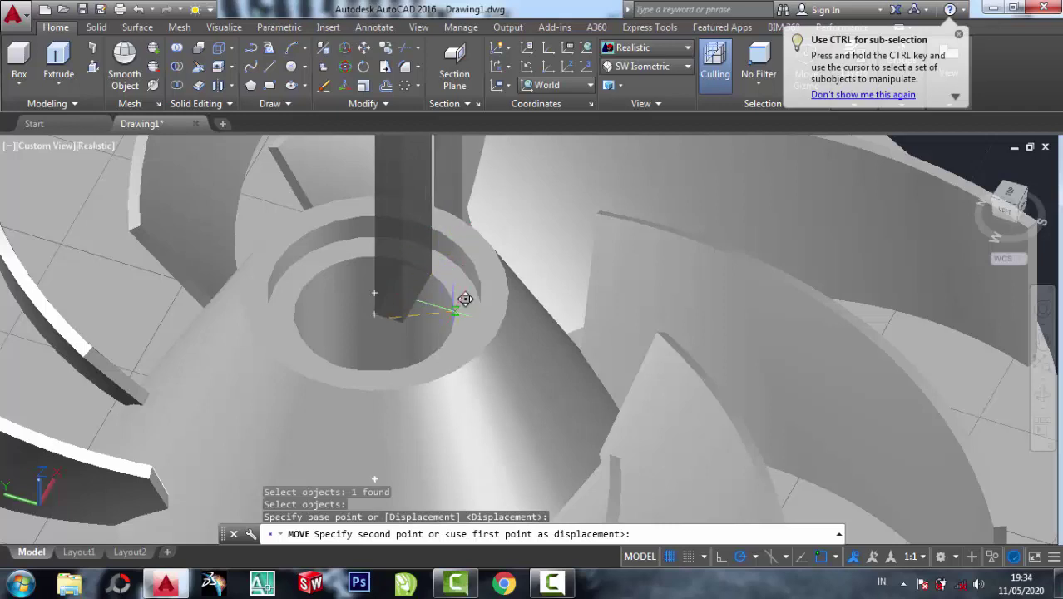
pyautogui.click(375, 311)
pyautogui.scroll(-2, 375, 311)
pyautogui.scroll(-2, 399, 321)
pyautogui.scroll(-2, 424, 326)
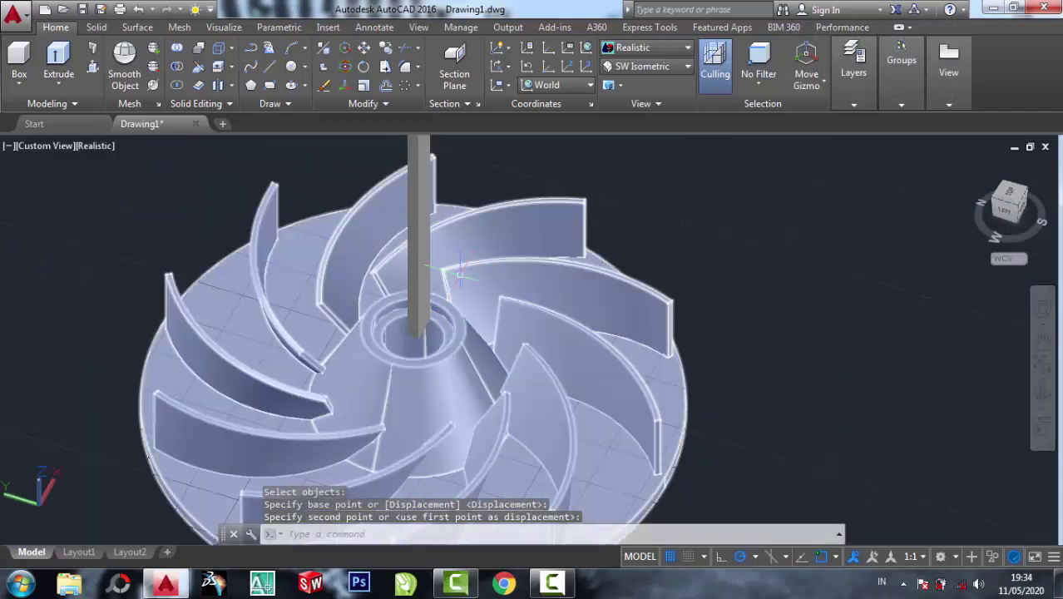
pyautogui.scroll(-1, 449, 333)
pyautogui.scroll(2, 450, 333)
pyautogui.scroll(3, 496, 254)
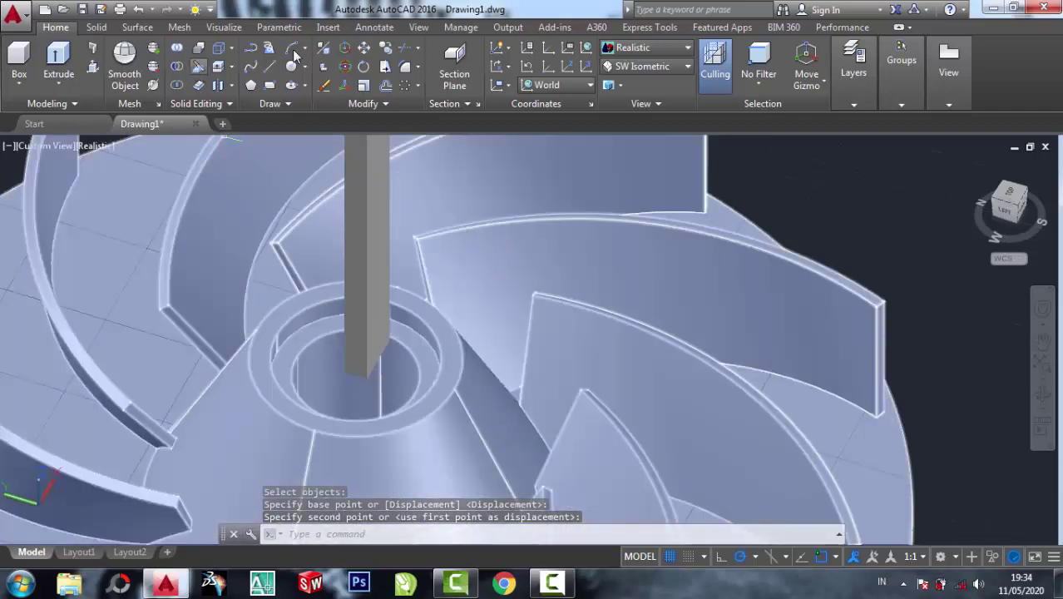
# Step: Abandon a second move of the key bar and orbit to a higher overhead view
pyautogui.click(377, 286)
pyautogui.press('Return')
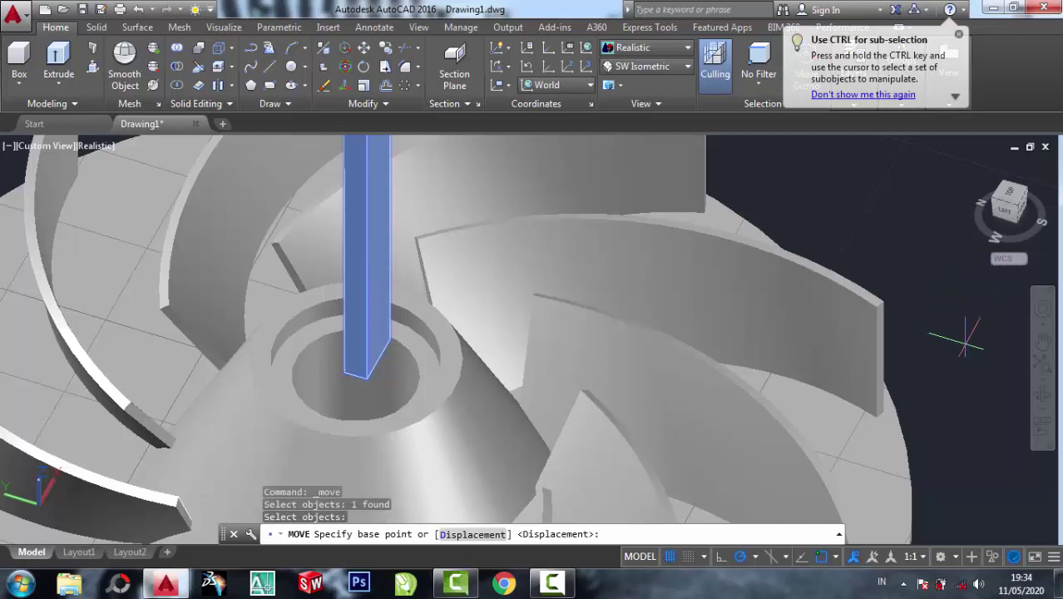
pyautogui.click(971, 348)
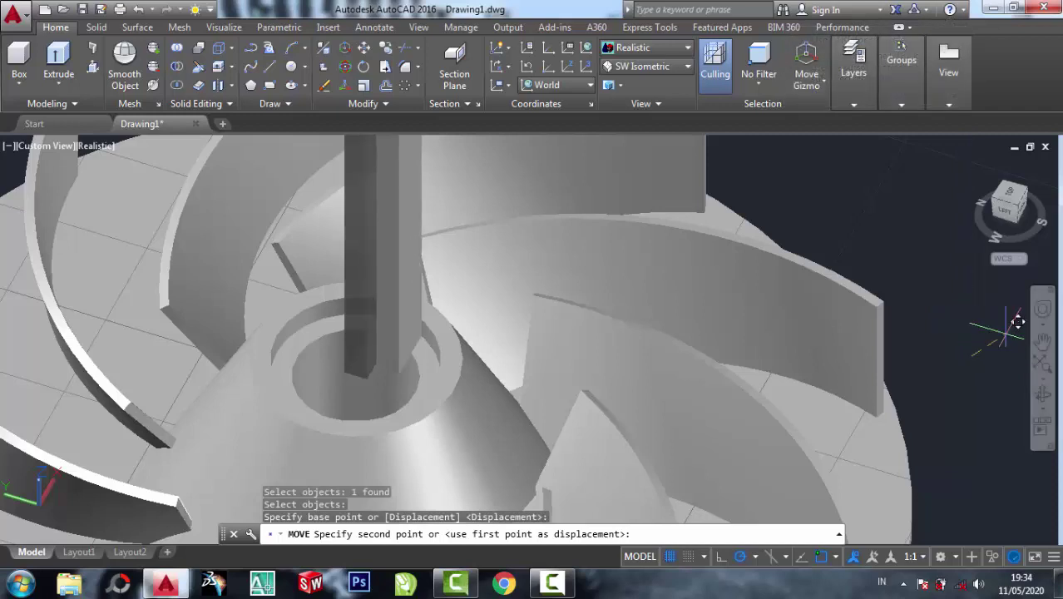
pyautogui.click(1043, 401)
pyautogui.moveTo(709, 317)
pyautogui.mouseDown()
pyautogui.moveTo(771, 334)
pyautogui.moveTo(763, 351)
pyautogui.moveTo(736, 357)
pyautogui.mouseUp()
pyautogui.moveTo(619, 403); pyautogui.dragTo(714, 253)
pyautogui.rightClick(781, 216)
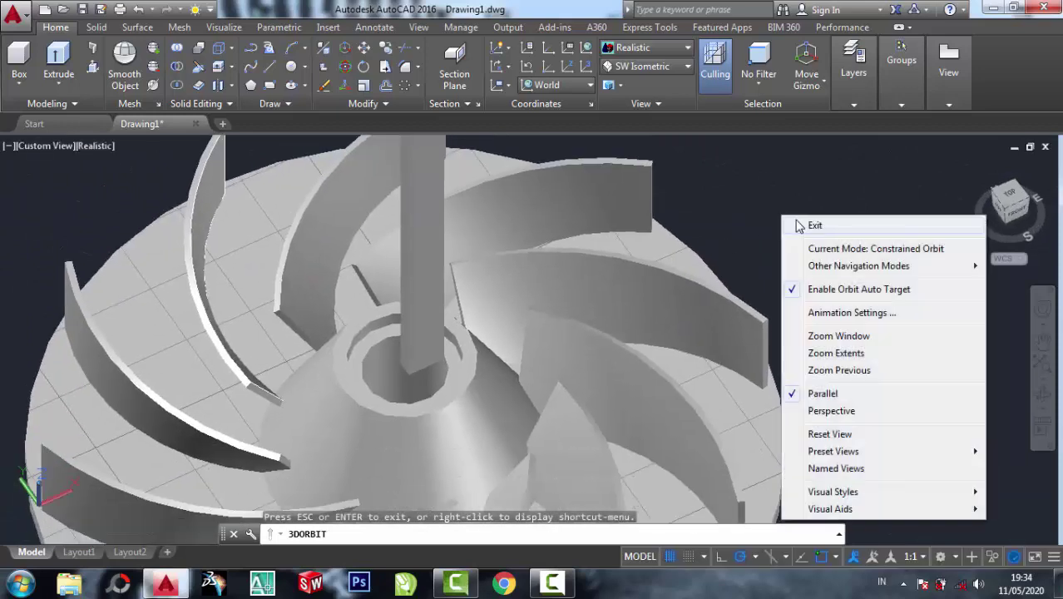
pyautogui.click(806, 222)
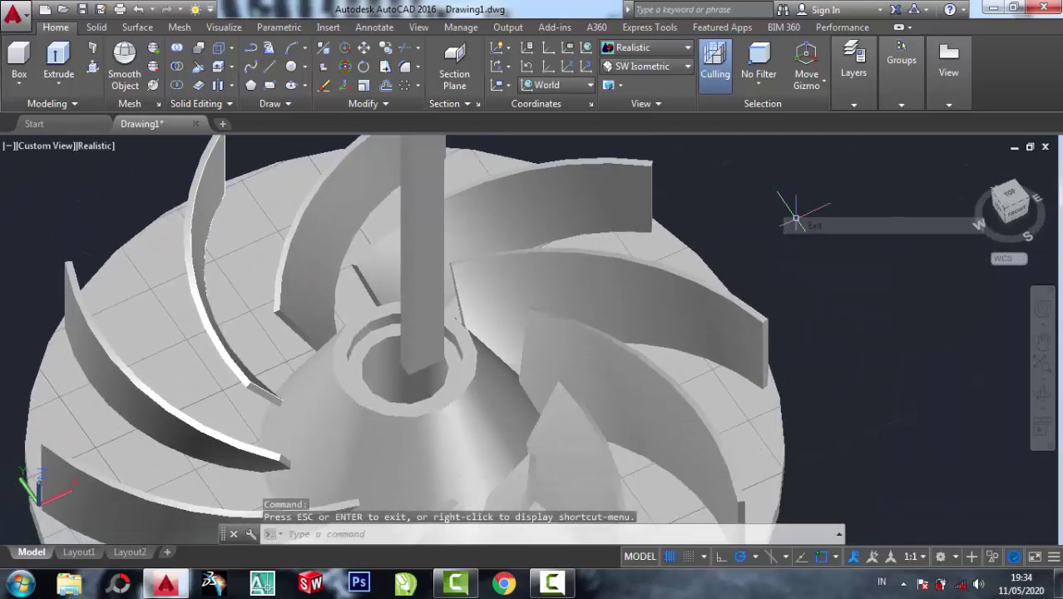
pyautogui.press('Return')
# Step: Lower the bar into the impeller hub, then shift it to a new position
pyautogui.click(417, 238)
pyautogui.scroll(-4, 424, 229)
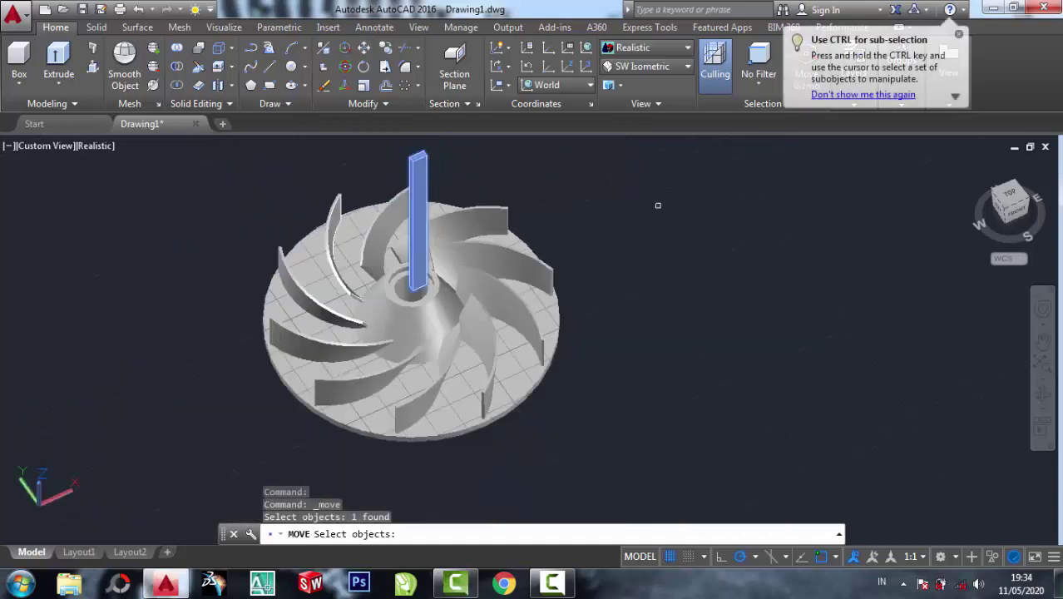
pyautogui.press('Return')
pyautogui.click(661, 197)
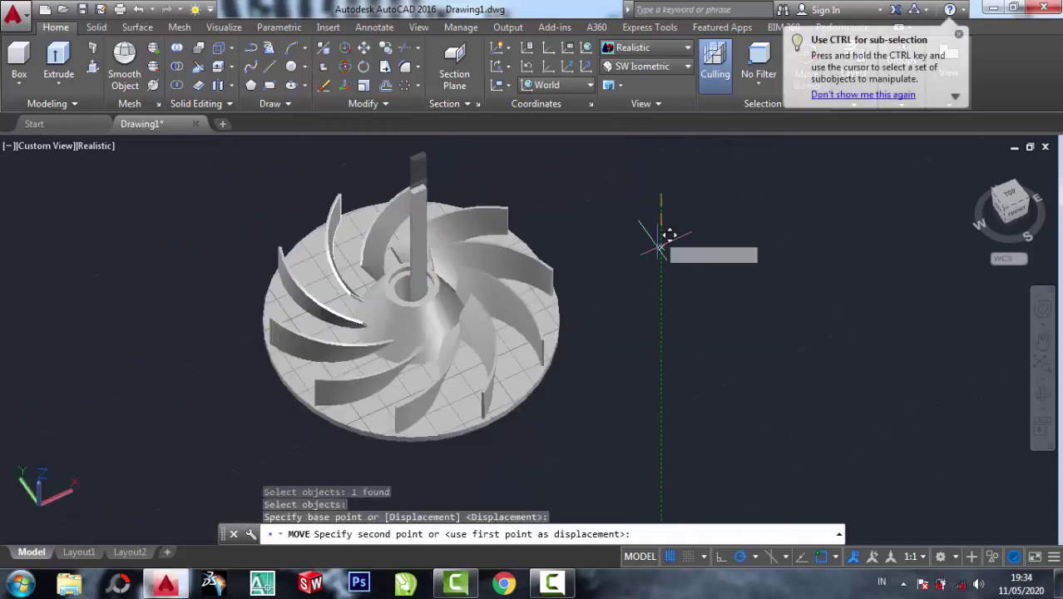
pyautogui.click(657, 293)
pyautogui.scroll(5, 468, 258)
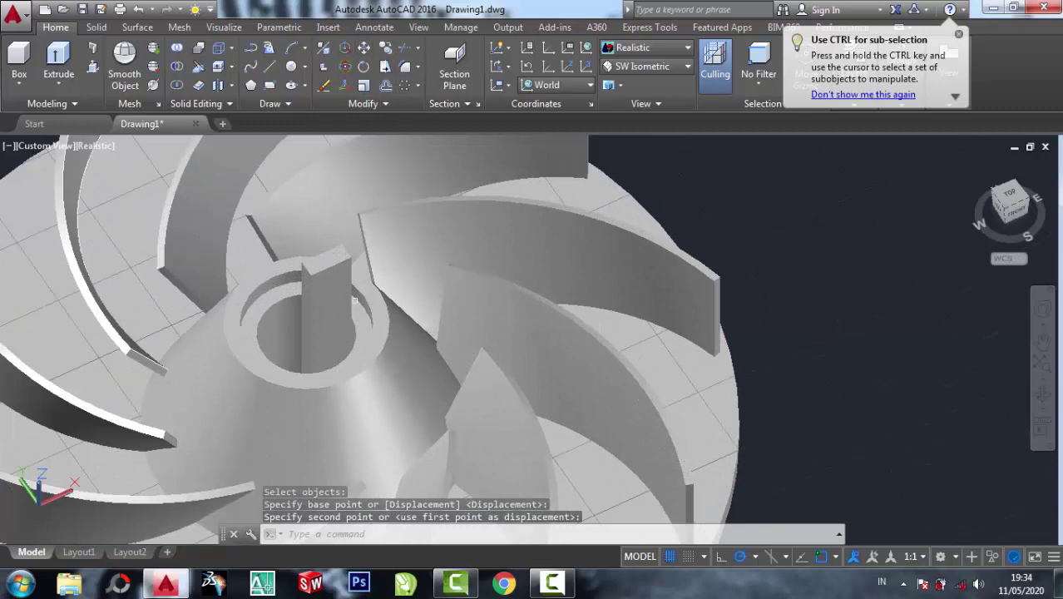
pyautogui.click(363, 48)
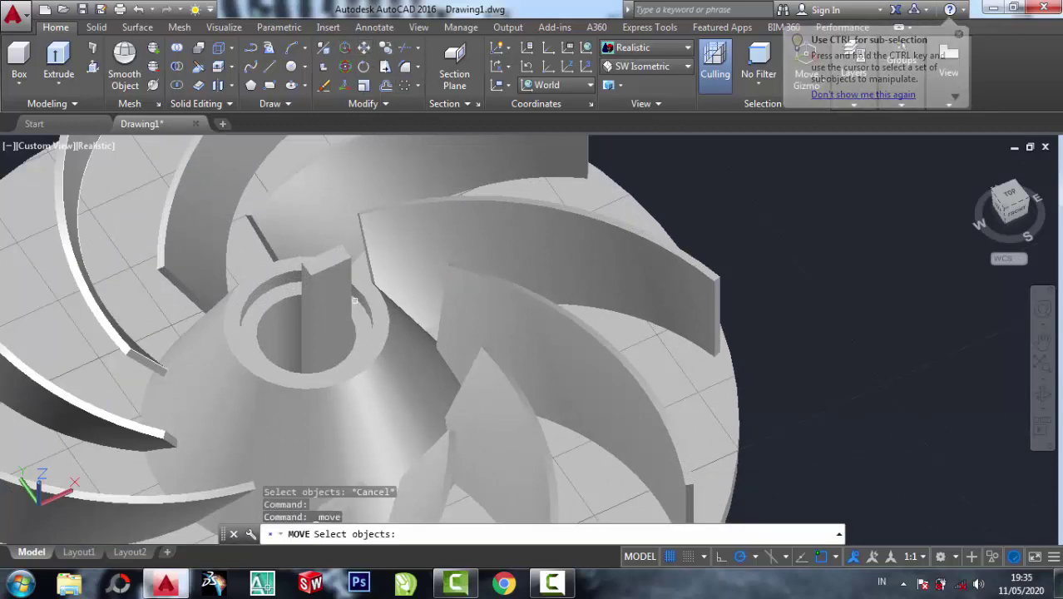
pyautogui.click(328, 299)
pyautogui.press('Return')
pyautogui.click(779, 283)
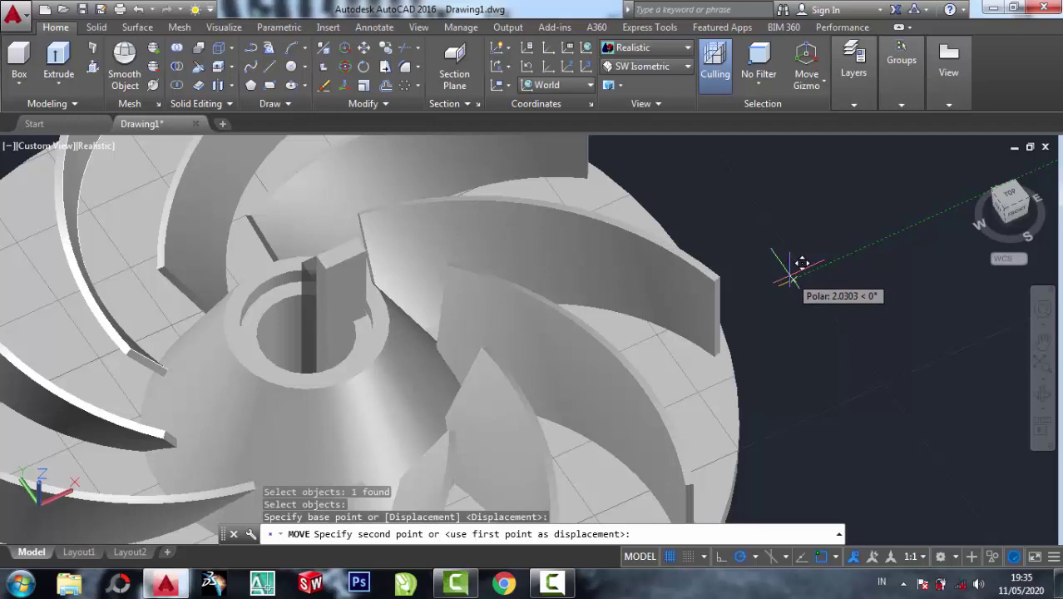
pyautogui.click(801, 263)
pyautogui.scroll(6, 331, 307)
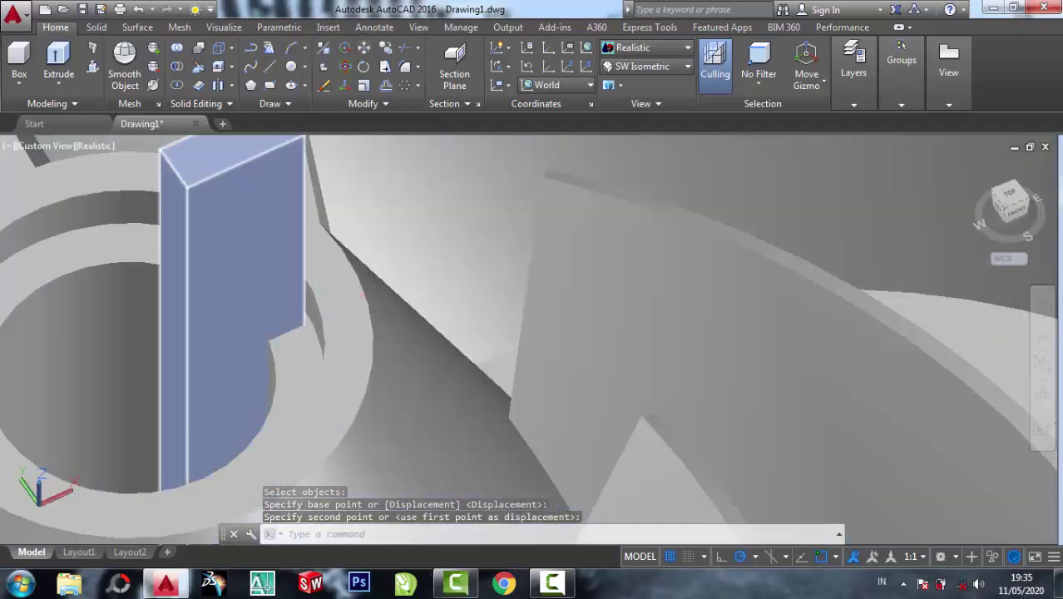
# Step: Move the bar by its top corner down into the hub ring
pyautogui.write('MOVE')
pyautogui.press('Return')
pyautogui.click(284, 218)
pyautogui.scroll(-4, 305, 318)
pyautogui.scroll(2, 293, 191)
pyautogui.press('Return')
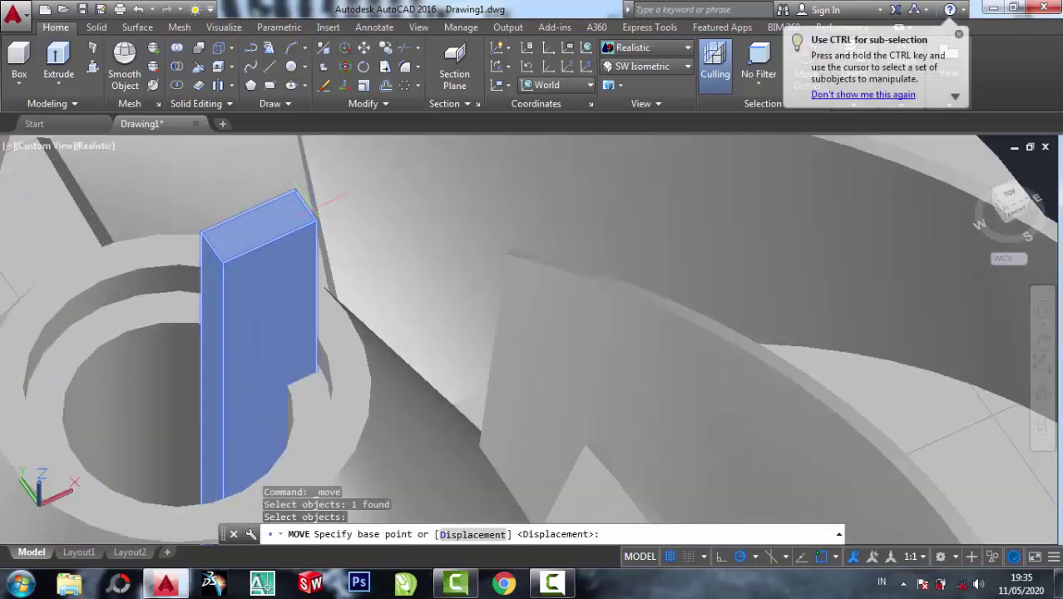
pyautogui.click(305, 204)
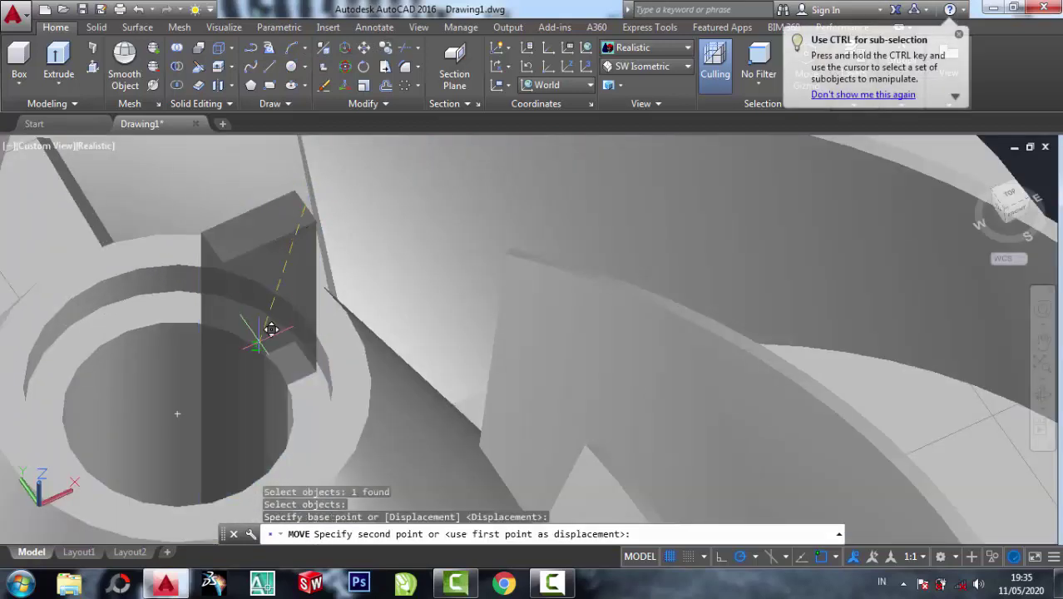
pyautogui.click(319, 314)
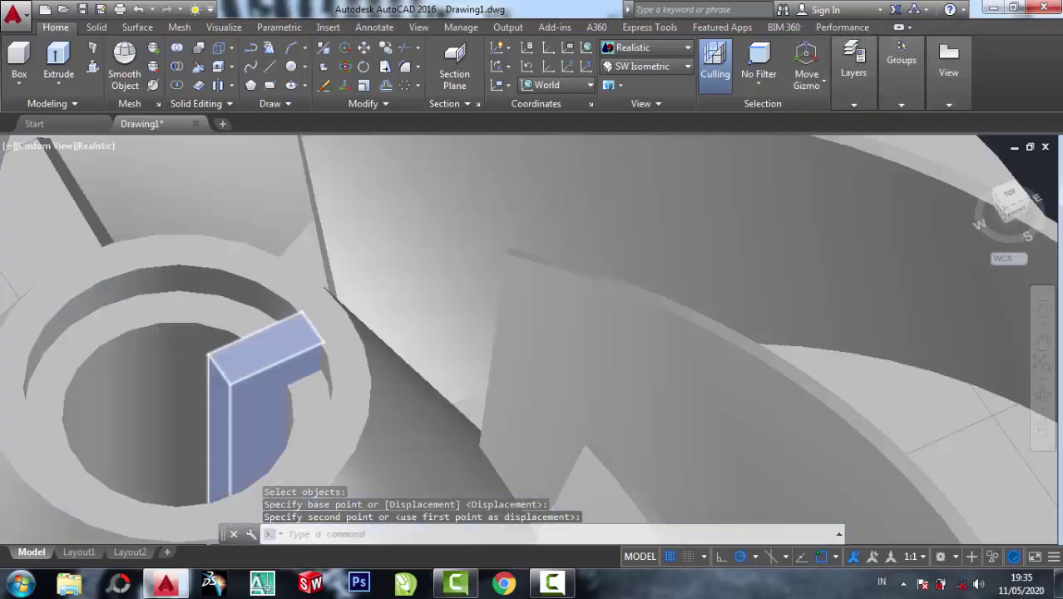
pyautogui.scroll(3, 332, 366)
pyautogui.scroll(2, 332, 366)
pyautogui.scroll(-3, 335, 341)
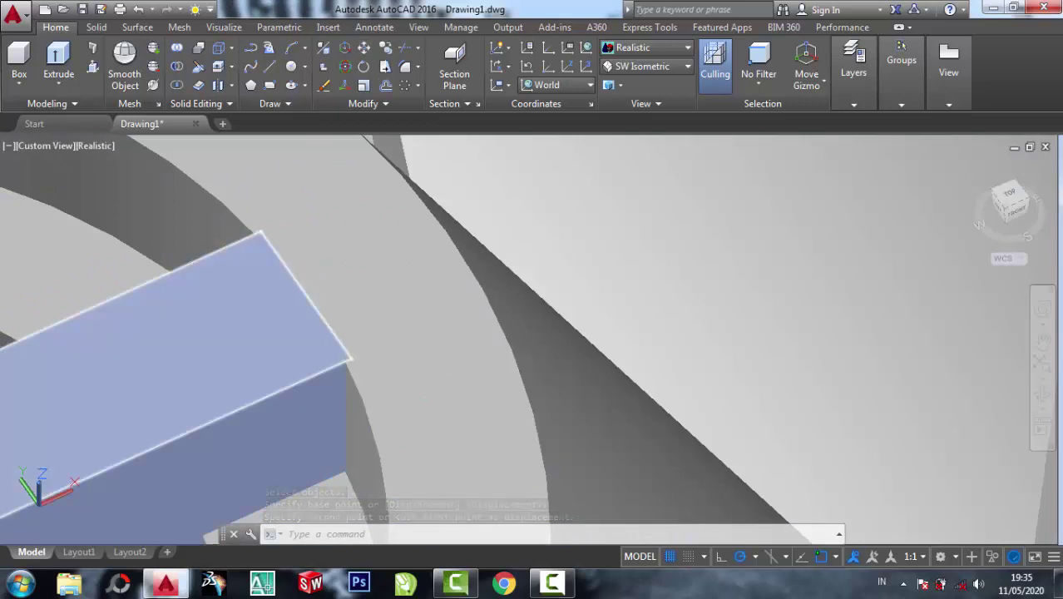
# Step: Place the box at its final spot against the bore edge
pyautogui.click(303, 299)
pyautogui.press('Return')
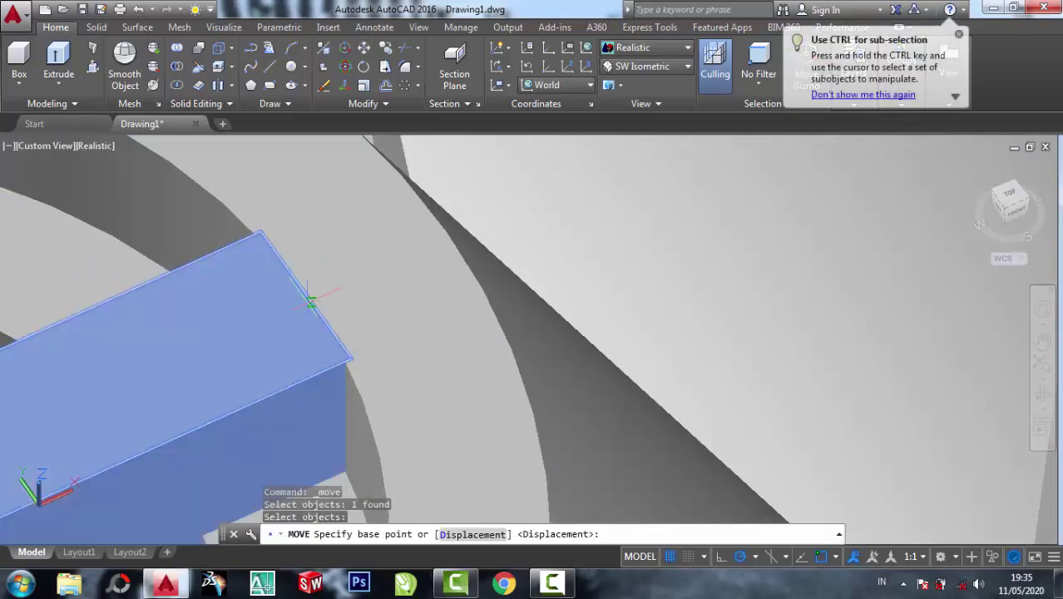
pyautogui.click(305, 295)
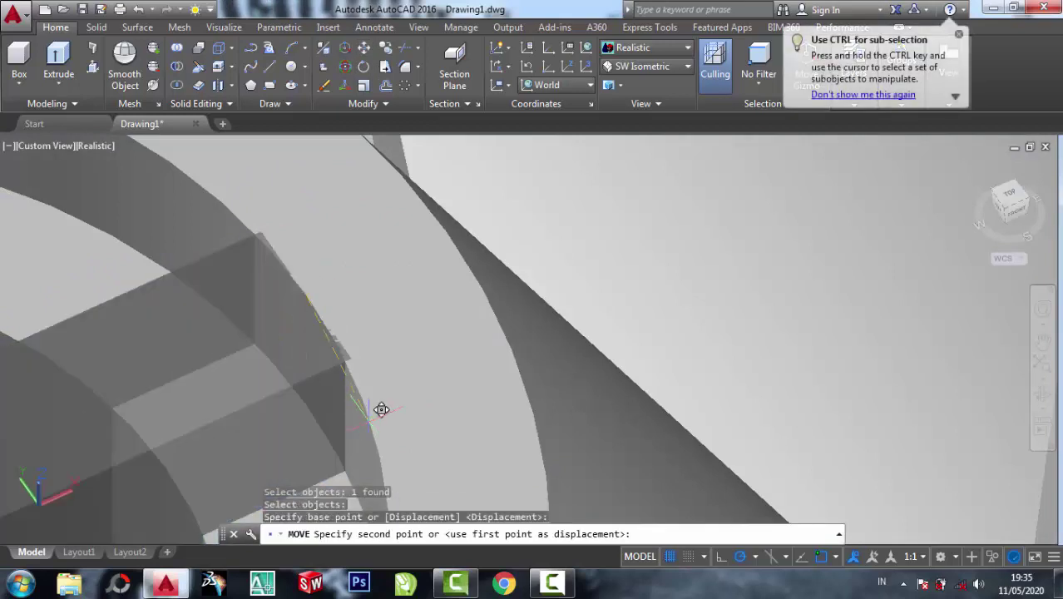
pyautogui.click(305, 295)
pyautogui.scroll(-3, 296, 268)
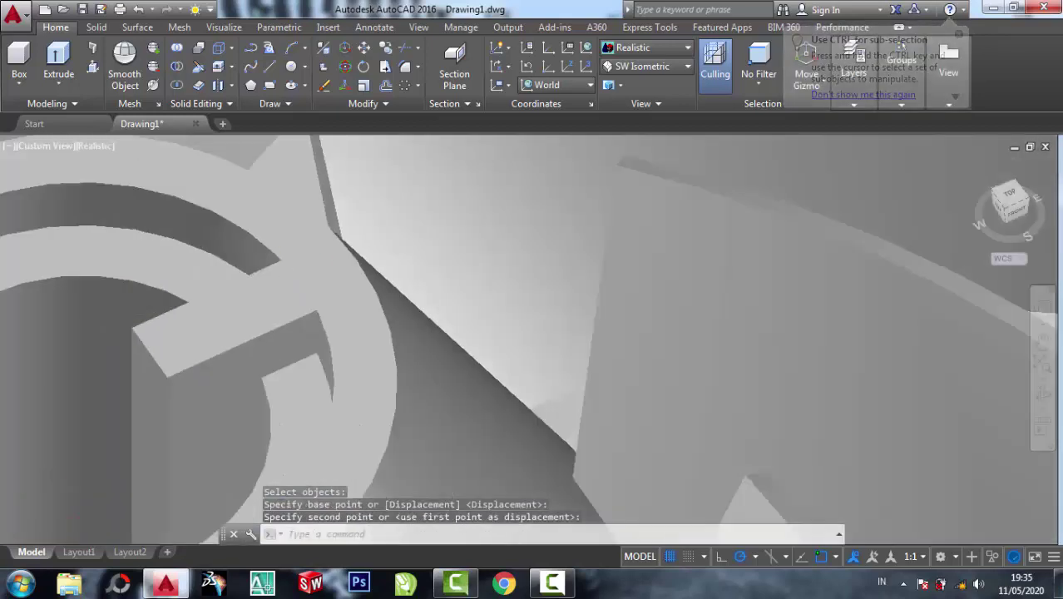
pyautogui.scroll(-4, 297, 268)
pyautogui.scroll(-3, 297, 266)
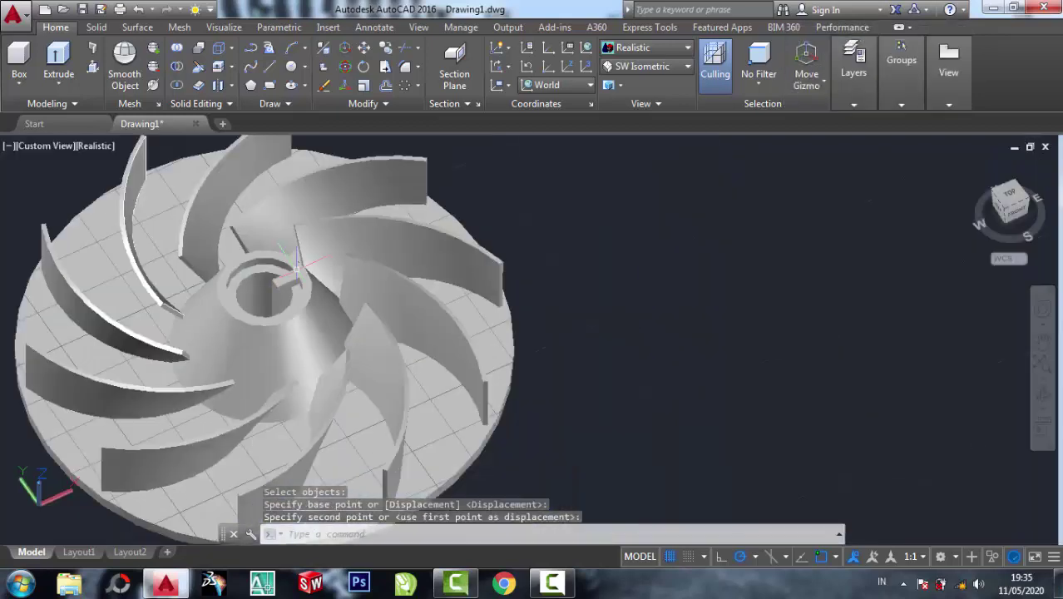
# Step: Subtract the small key box from the impeller to cut the keyway notch
pyautogui.click(179, 67)
pyautogui.click(200, 326)
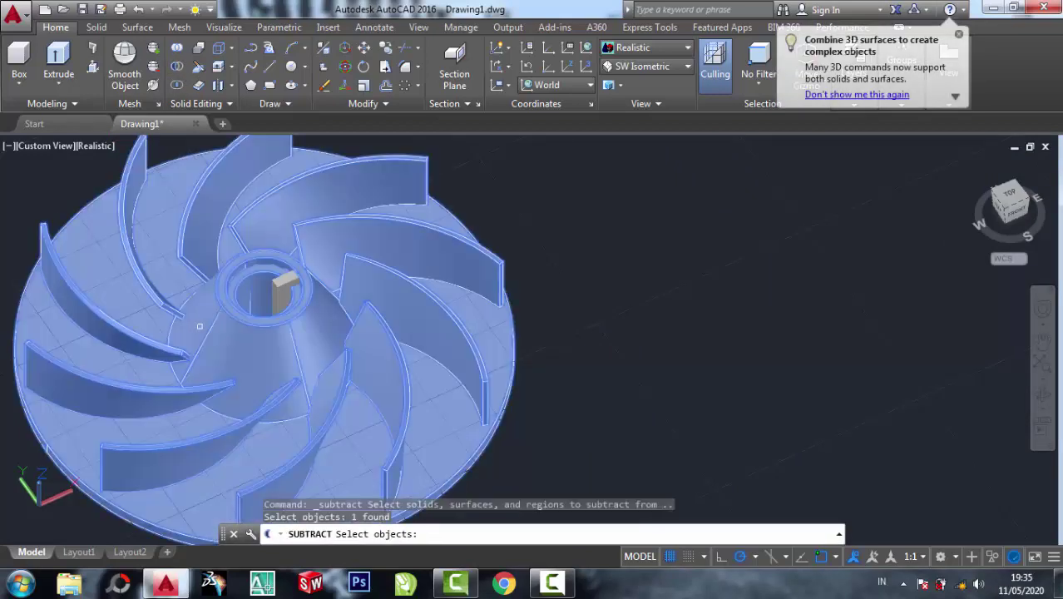
pyautogui.press('Return')
pyautogui.click(283, 280)
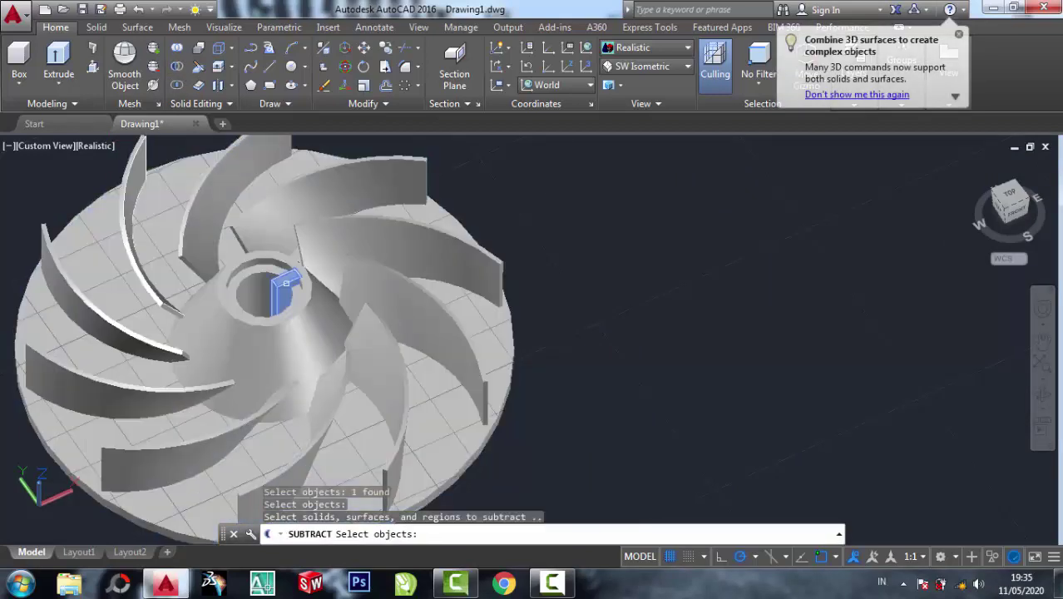
pyautogui.press('Return')
pyautogui.scroll(3, 254, 275)
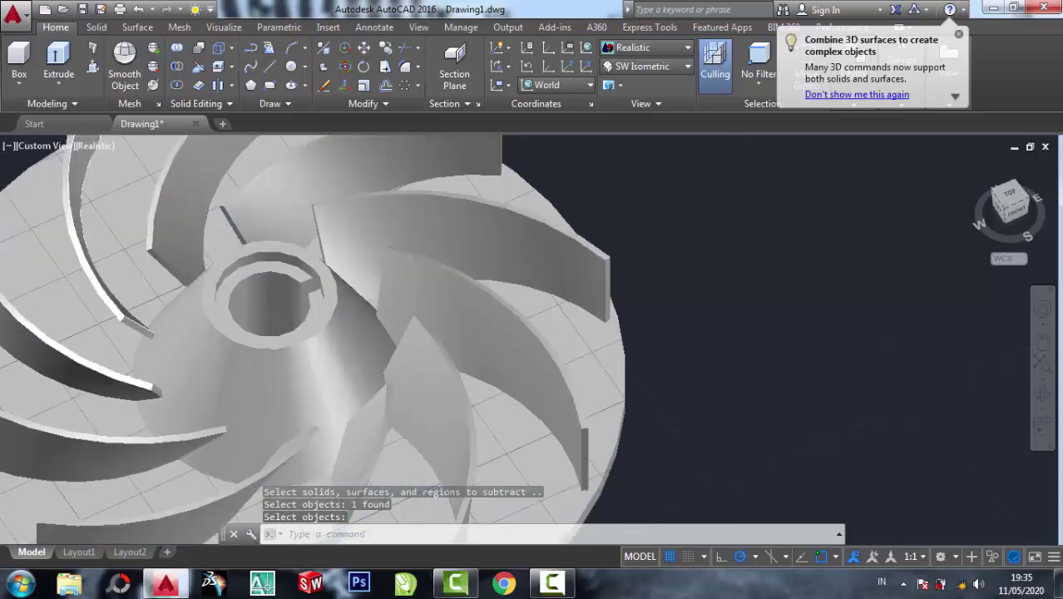
pyautogui.scroll(3, 300, 281)
pyautogui.scroll(-3, 300, 281)
pyautogui.scroll(-2, 300, 281)
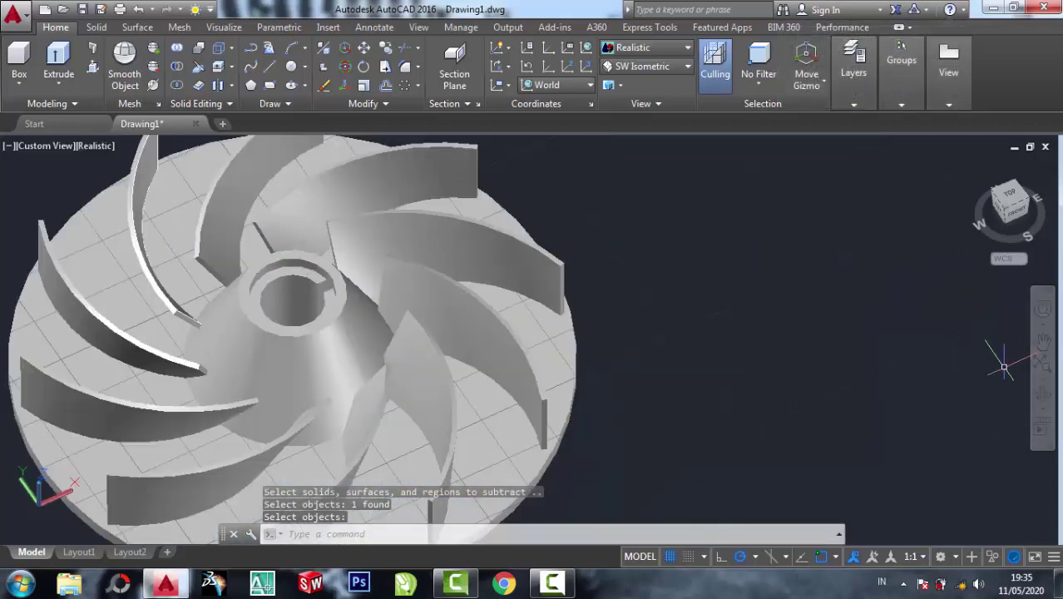
# Step: Orbit the impeller to a more top-down view of its blades
pyautogui.click(1042, 395)
pyautogui.moveTo(854, 249)
pyautogui.mouseDown()
pyautogui.moveTo(660, 355)
pyautogui.moveTo(440, 252)
pyautogui.moveTo(428, 285)
pyautogui.moveTo(441, 245)
pyautogui.moveTo(450, 351)
pyautogui.moveTo(427, 256)
pyautogui.mouseUp()
pyautogui.scroll(3, 458, 298)
pyautogui.moveTo(457, 298); pyautogui.dragTo(508, 291)
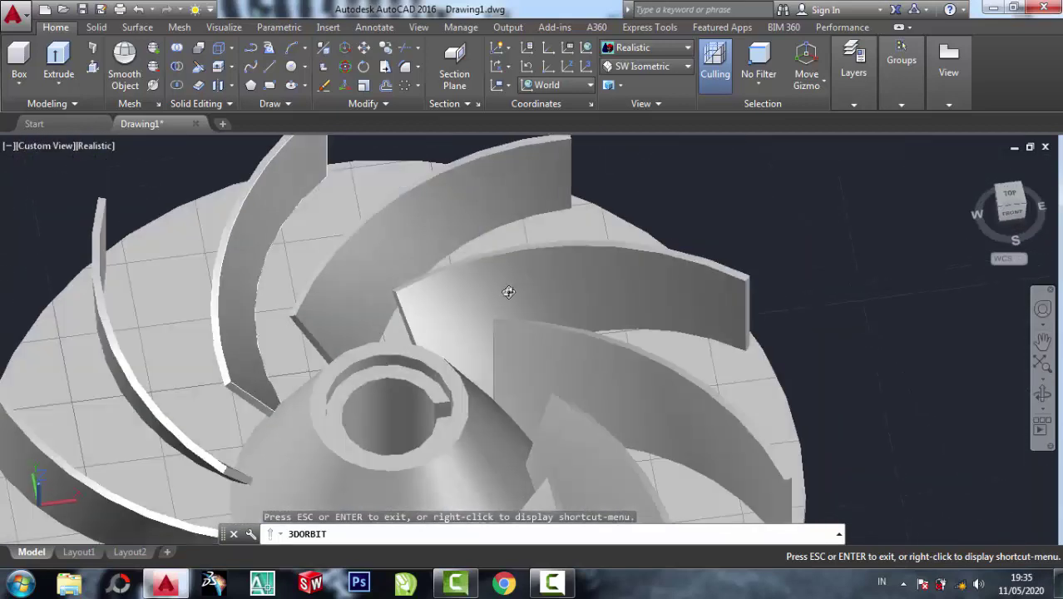
pyautogui.rightClick(734, 152)
pyautogui.click(754, 158)
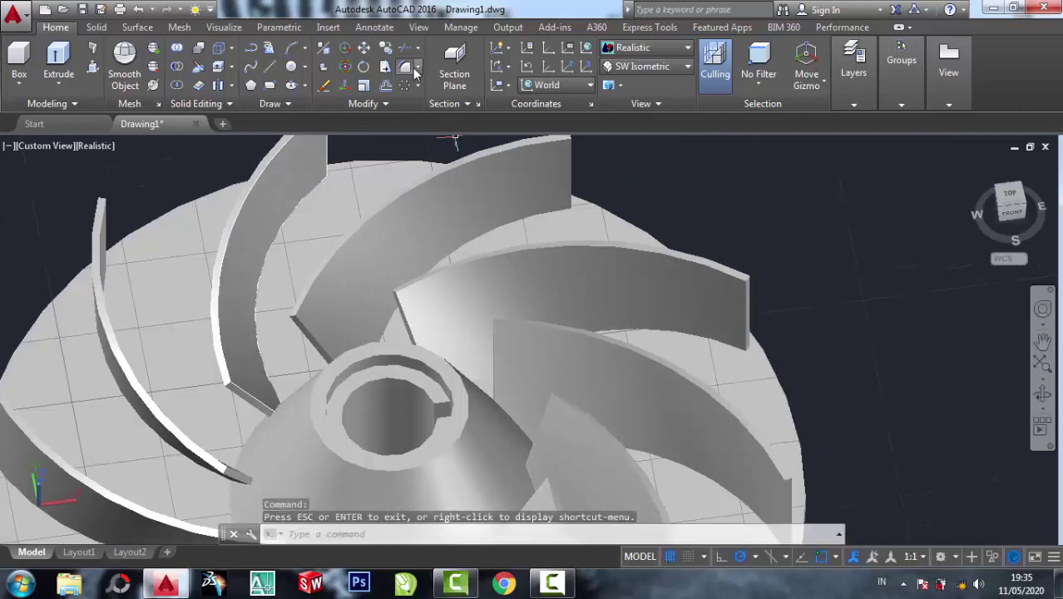
# Step: Fillet the hub bore's circular top edge with a radius of 1
pyautogui.write('f')
pyautogui.press('Return')
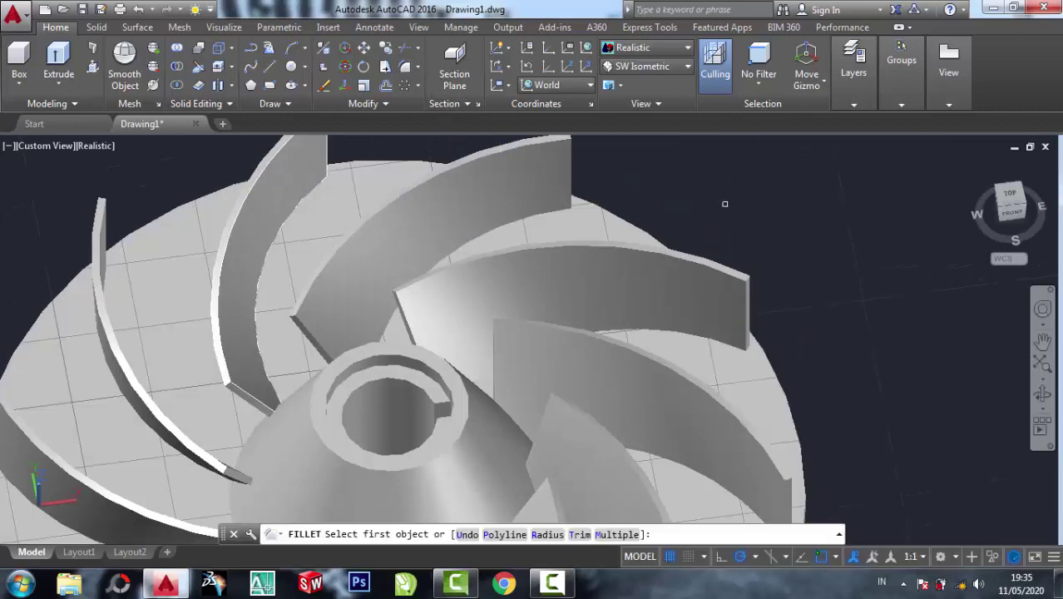
pyautogui.press('Return')
pyautogui.write('1')
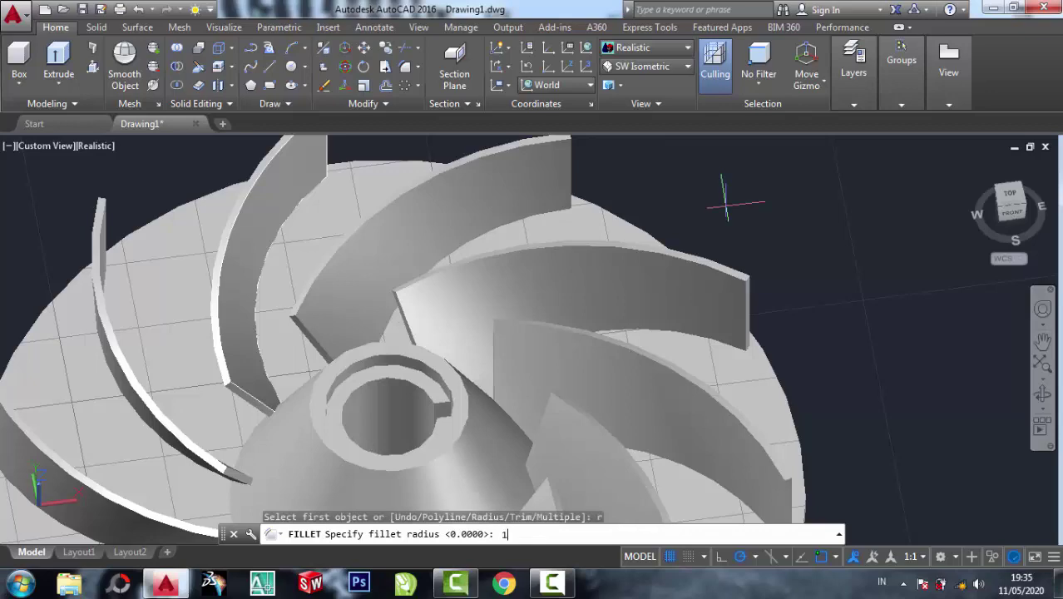
pyautogui.press('Return')
pyautogui.scroll(-3, 451, 322)
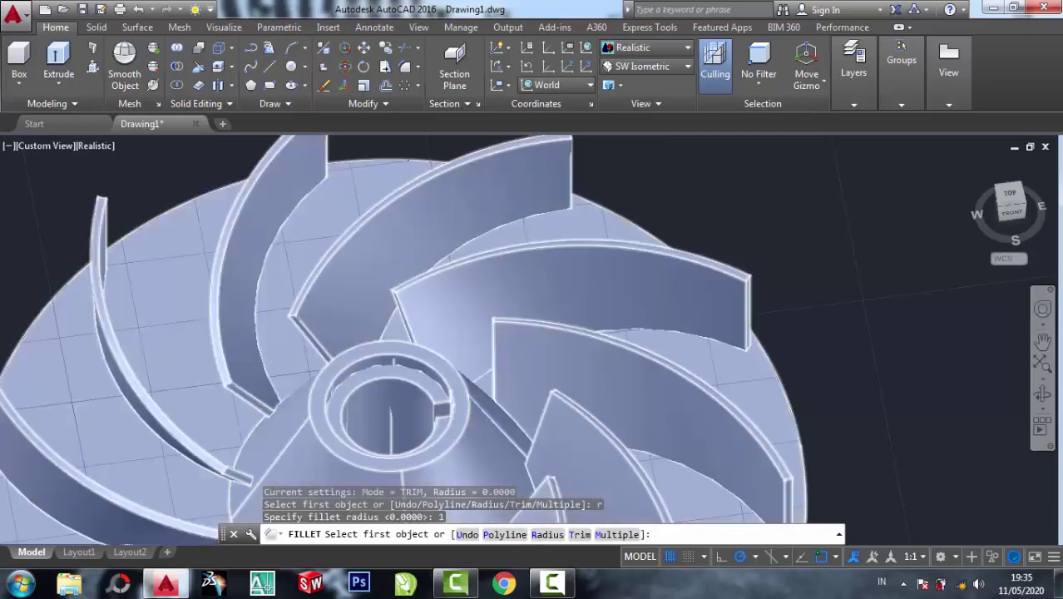
pyautogui.scroll(5, 442, 406)
pyautogui.click(465, 406)
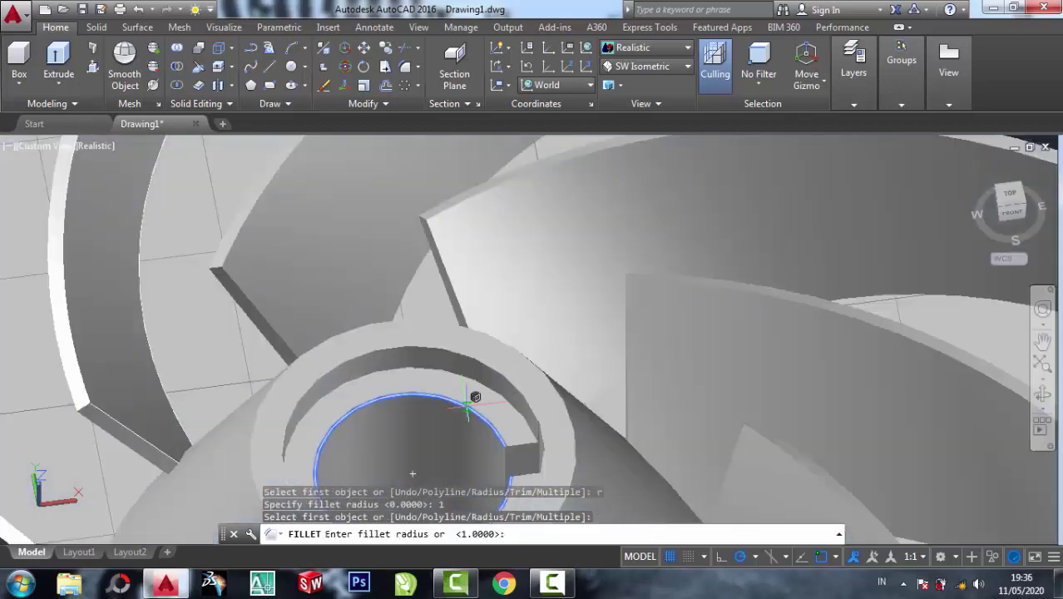
pyautogui.rightClick(468, 226)
pyautogui.click(516, 237)
pyautogui.rightClick(516, 236)
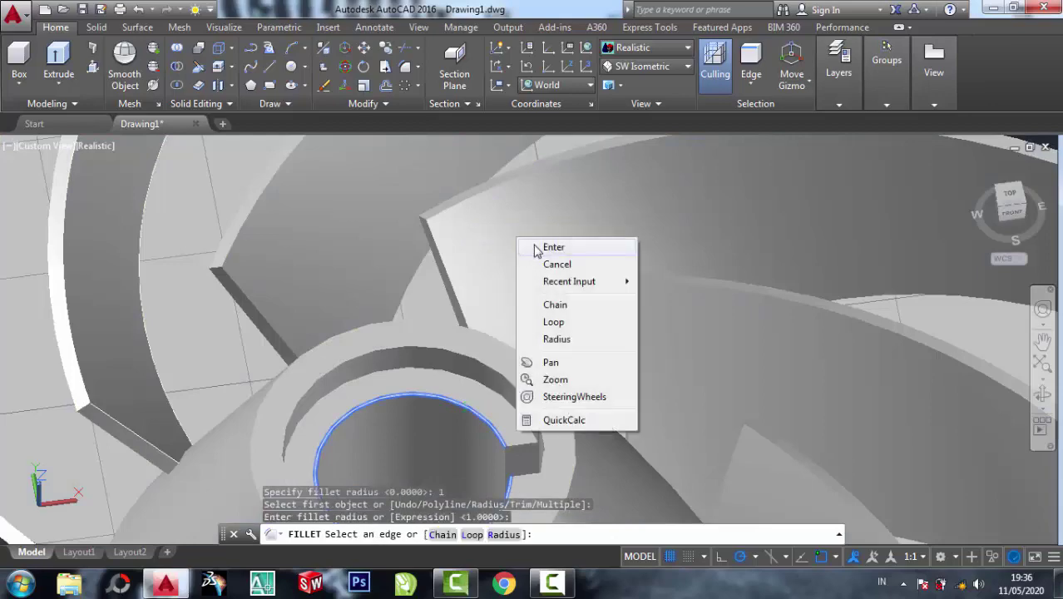
pyautogui.click(533, 245)
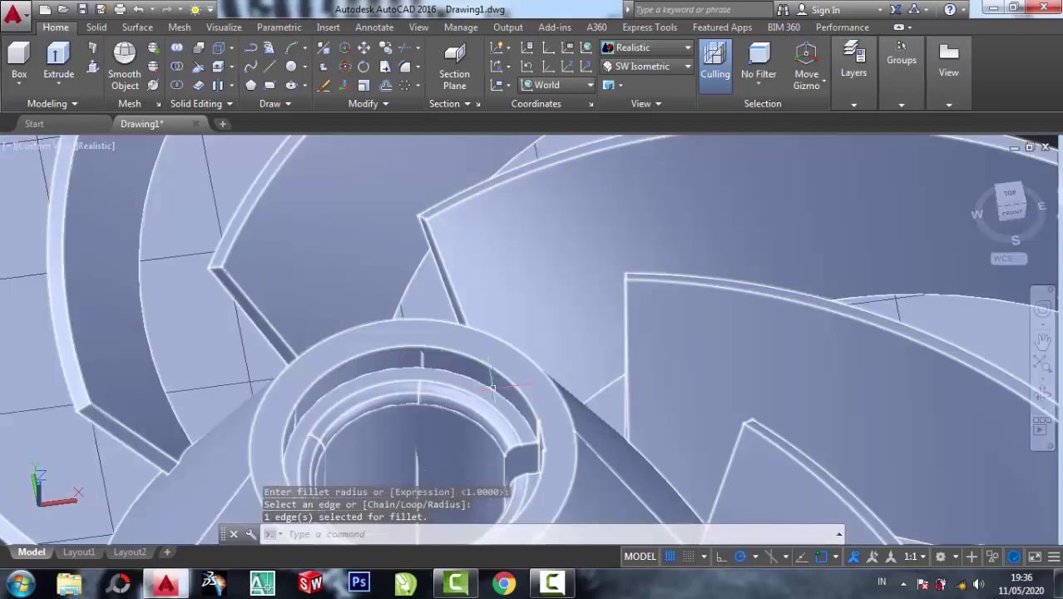
pyautogui.scroll(-5, 610, 416)
pyautogui.moveTo(609, 415); pyautogui.dragTo(576, 341, button='middle')
pyautogui.press('Return')
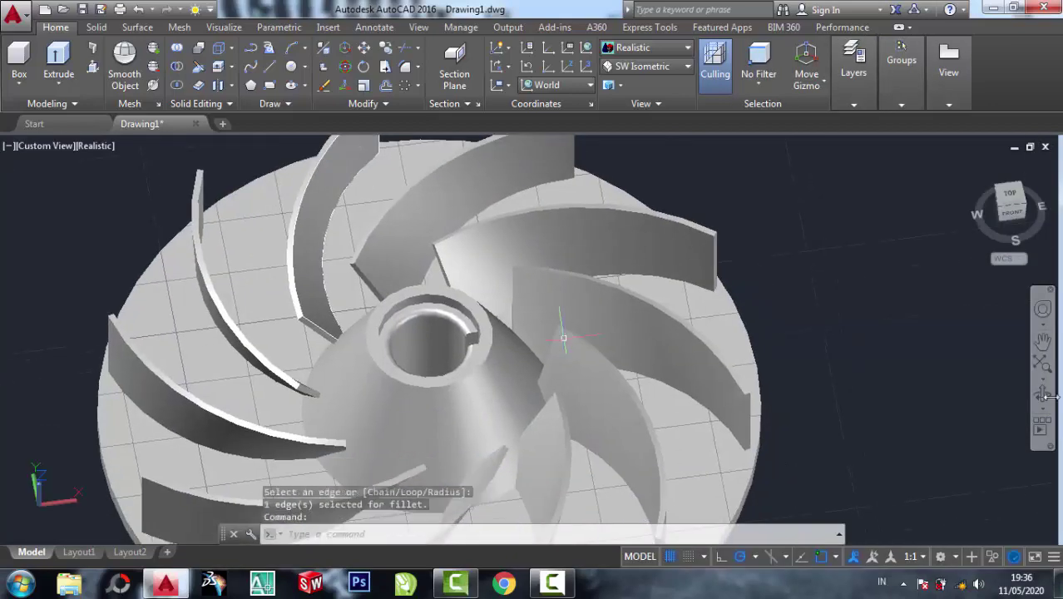
# Step: Orbit to a low side view of the impeller
pyautogui.click(1042, 396)
pyautogui.moveTo(684, 233)
pyautogui.mouseDown()
pyautogui.moveTo(545, 194)
pyautogui.moveTo(596, 272)
pyautogui.mouseUp()
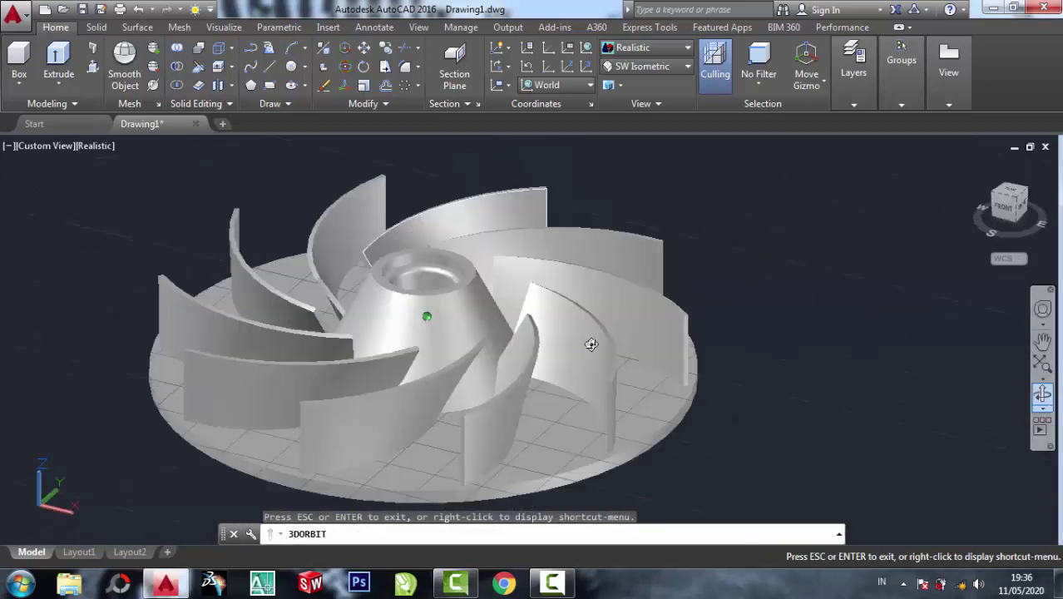
pyautogui.scroll(-2, 596, 272)
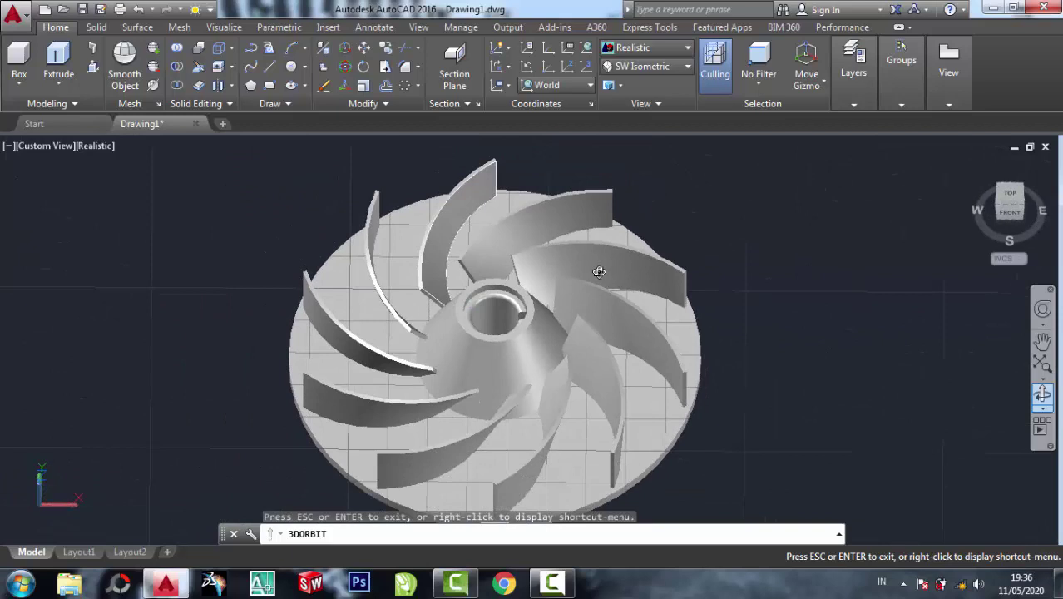
pyautogui.scroll(1, 599, 271)
pyautogui.rightClick(858, 211)
pyautogui.click(882, 227)
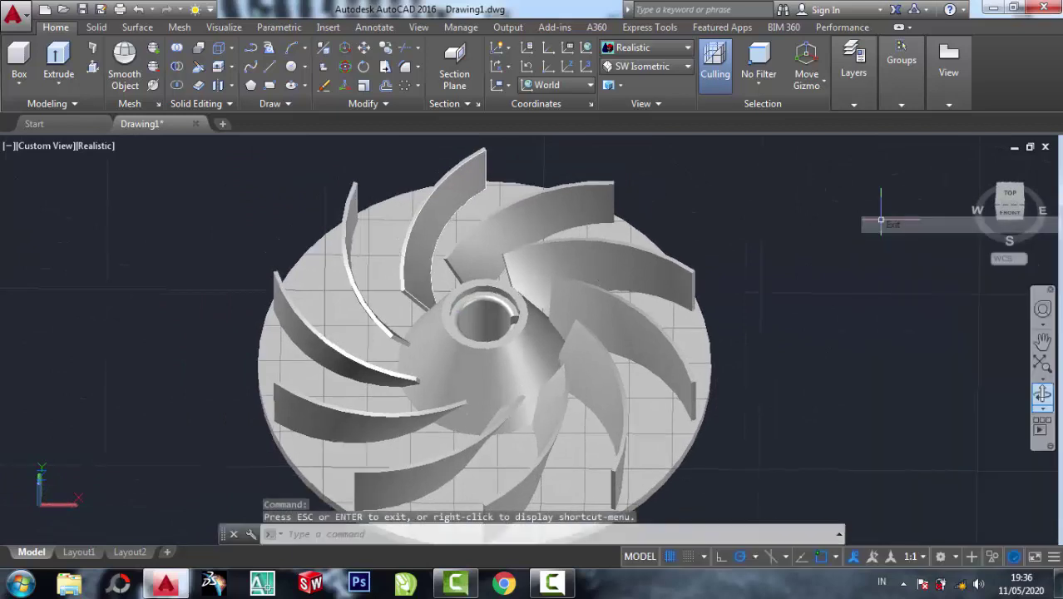
# Step: Turn off the grid and orbit from a low side angle, down the hub, to an oblique view
pyautogui.click(670, 558)
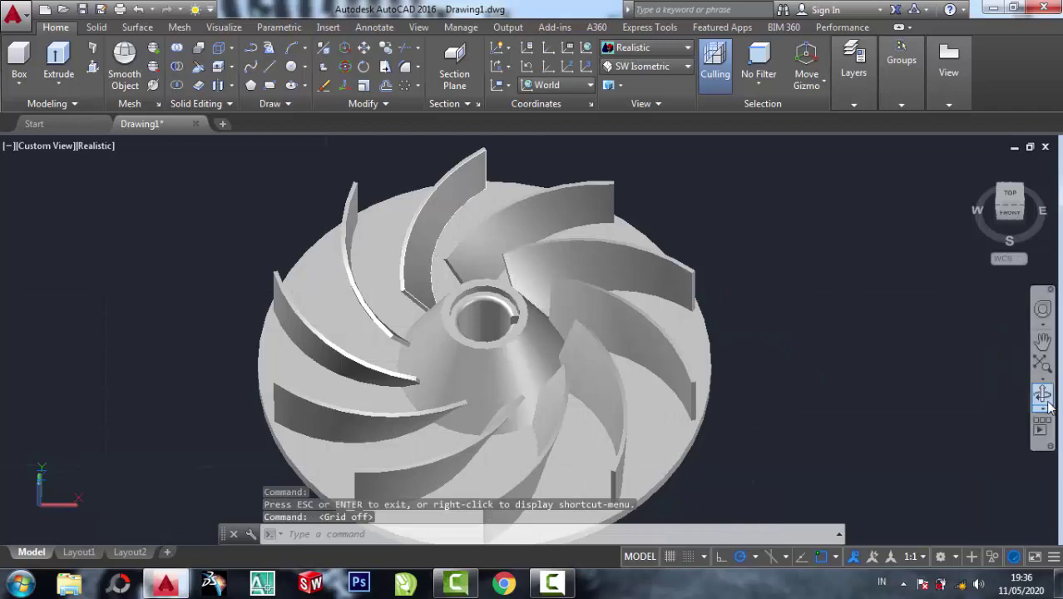
pyautogui.moveTo(829, 340)
pyautogui.mouseDown()
pyautogui.moveTo(481, 251)
pyautogui.moveTo(581, 331)
pyautogui.moveTo(632, 301)
pyautogui.mouseUp()
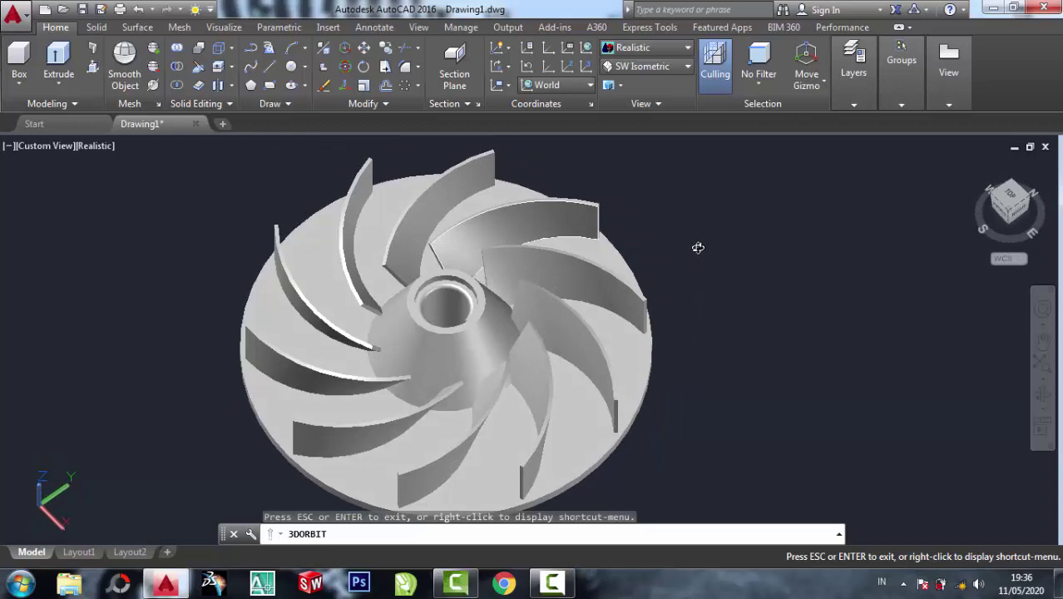
pyautogui.moveTo(480, 314)
pyautogui.mouseDown()
pyautogui.moveTo(493, 363)
pyautogui.moveTo(427, 256)
pyautogui.mouseUp()
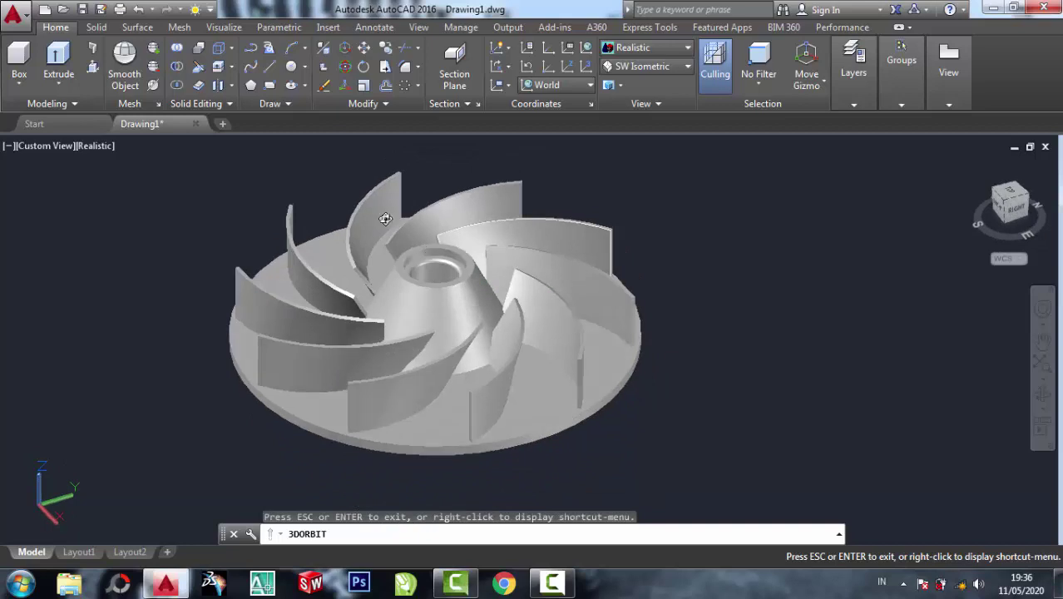
pyautogui.moveTo(387, 223); pyautogui.dragTo(409, 249)
pyautogui.rightClick(615, 204)
pyautogui.click(644, 211)
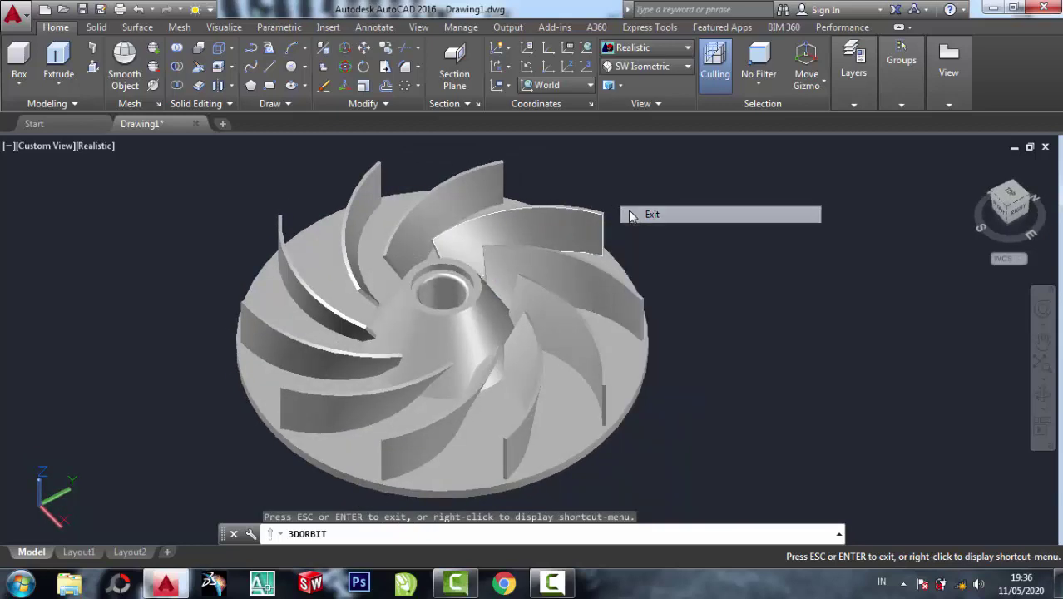
pyautogui.write('rmat')
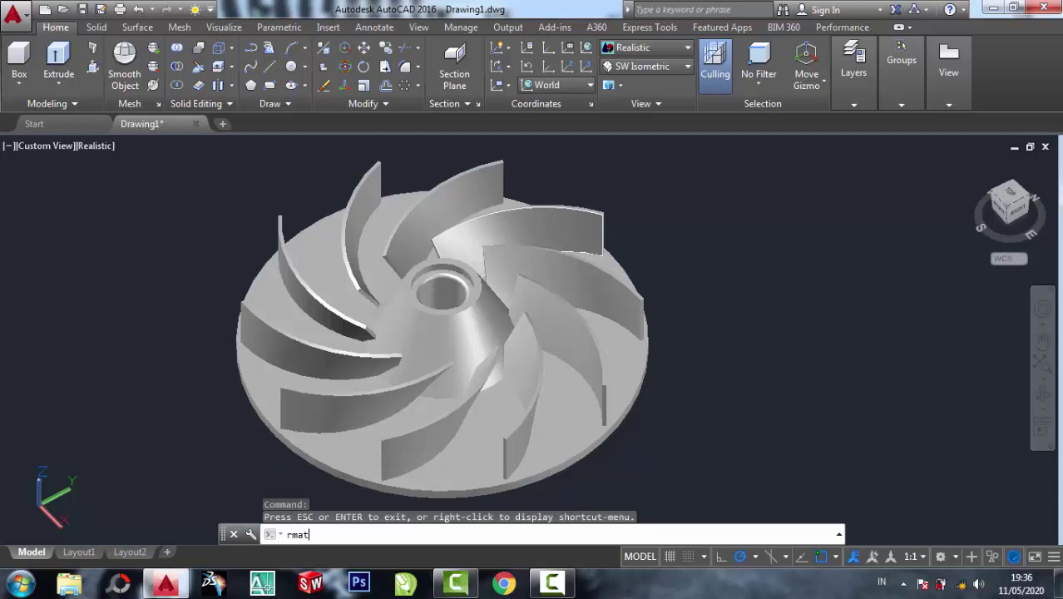
# Step: Drag a generic Metal: Aluminum material from the Materials Browser onto the impeller
pyautogui.press('Return')
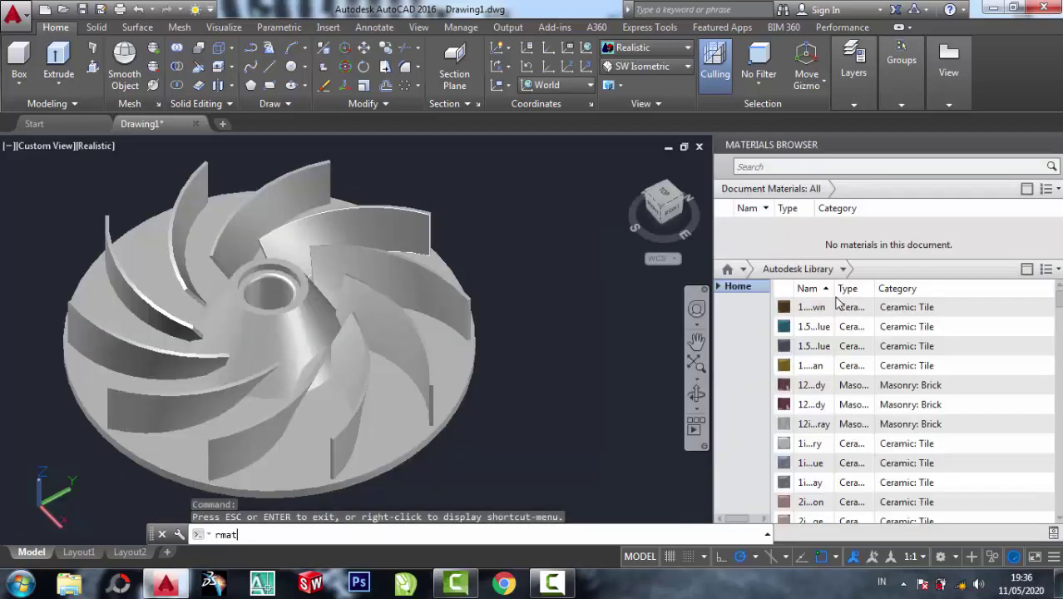
pyautogui.scroll(-3, 823, 381)
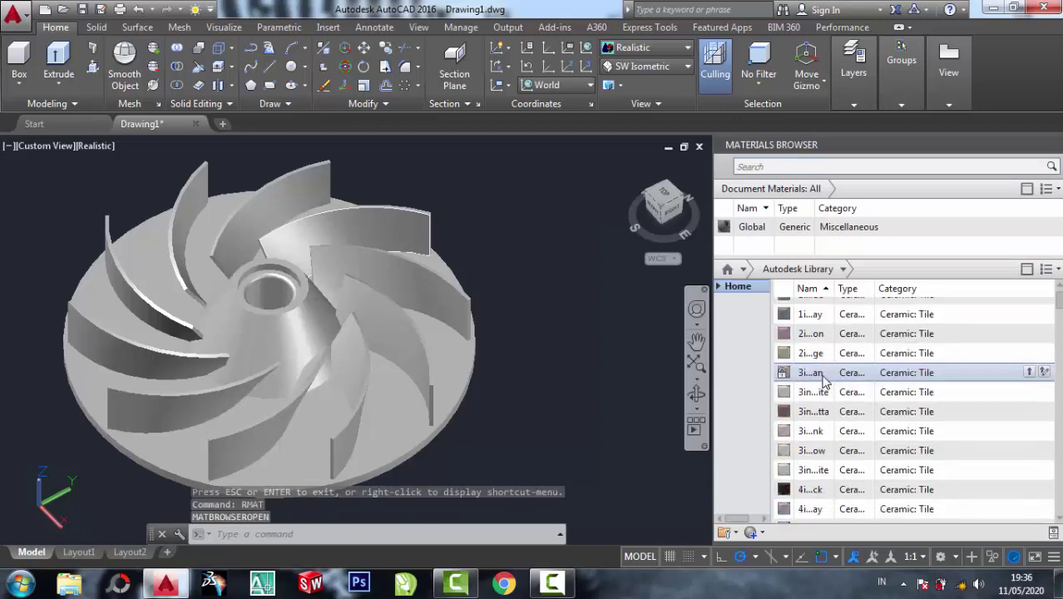
pyautogui.scroll(-3, 823, 381)
pyautogui.scroll(-3, 824, 380)
pyautogui.scroll(-3, 824, 381)
pyautogui.scroll(-4, 823, 381)
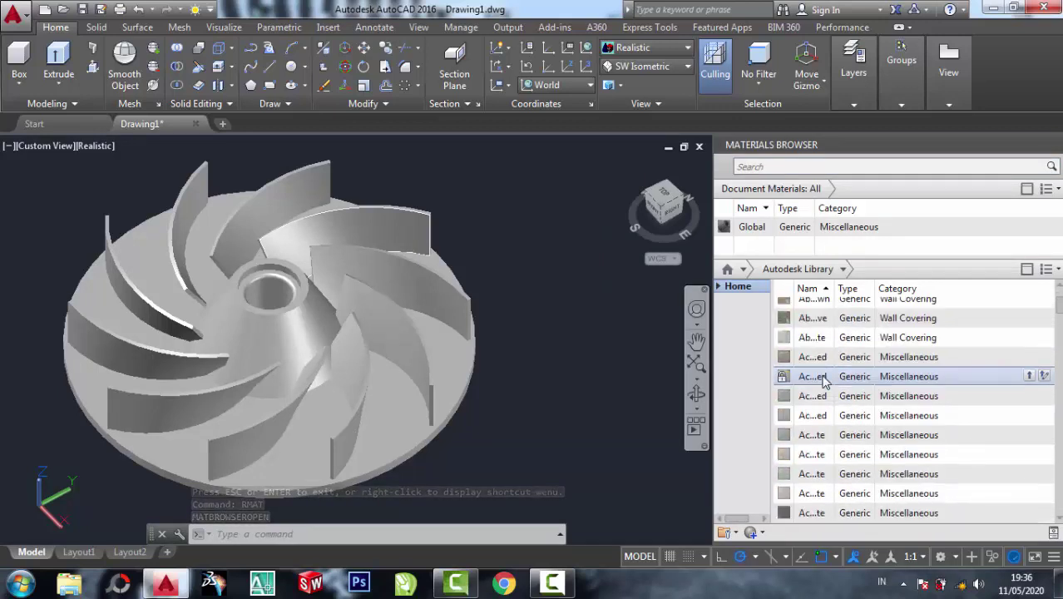
pyautogui.scroll(-2, 823, 381)
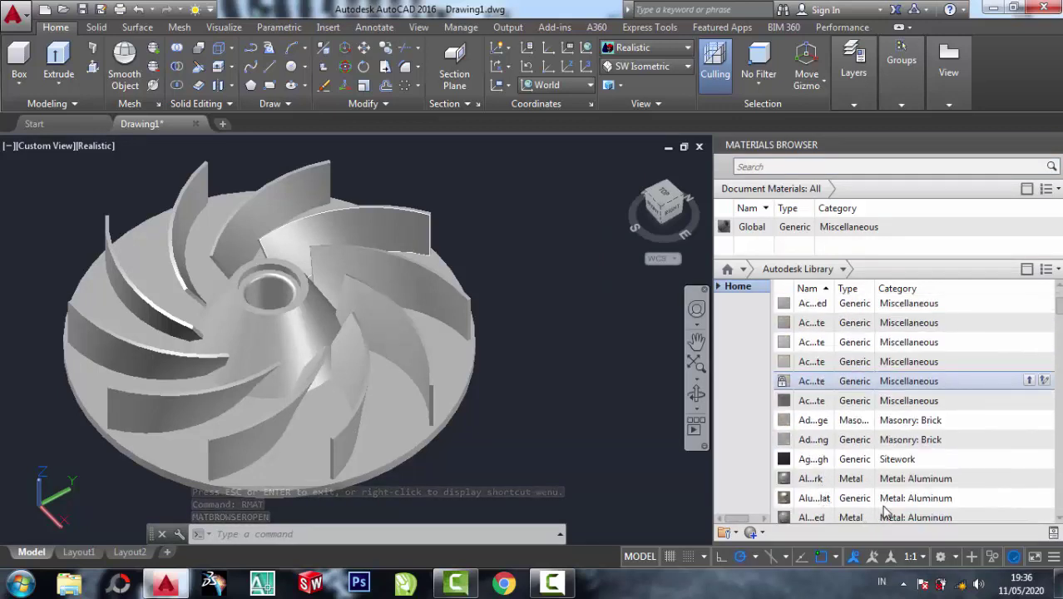
pyautogui.scroll(-2, 869, 504)
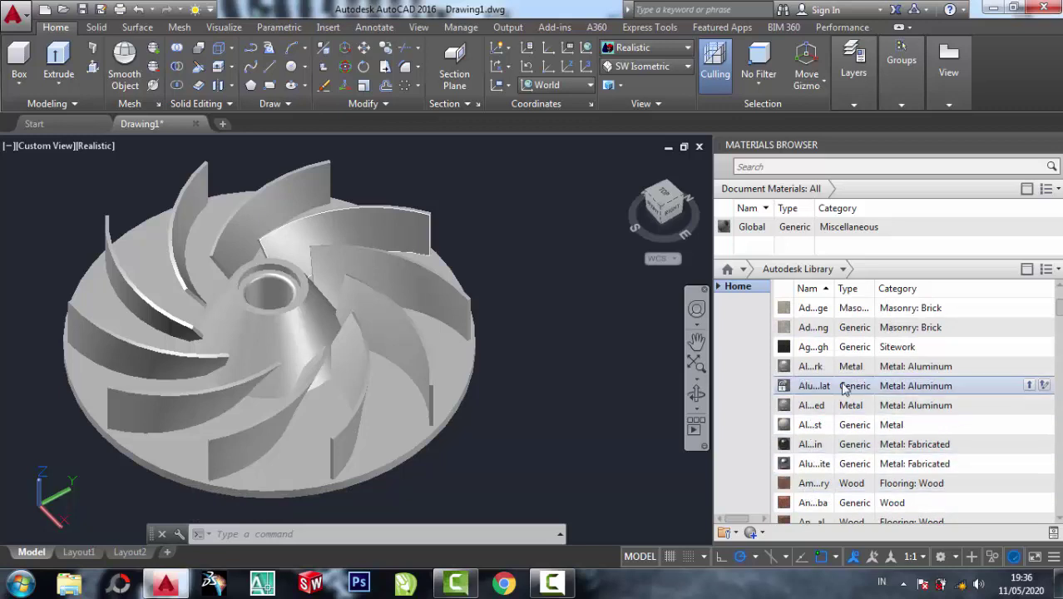
pyautogui.moveTo(819, 389); pyautogui.dragTo(564, 384)
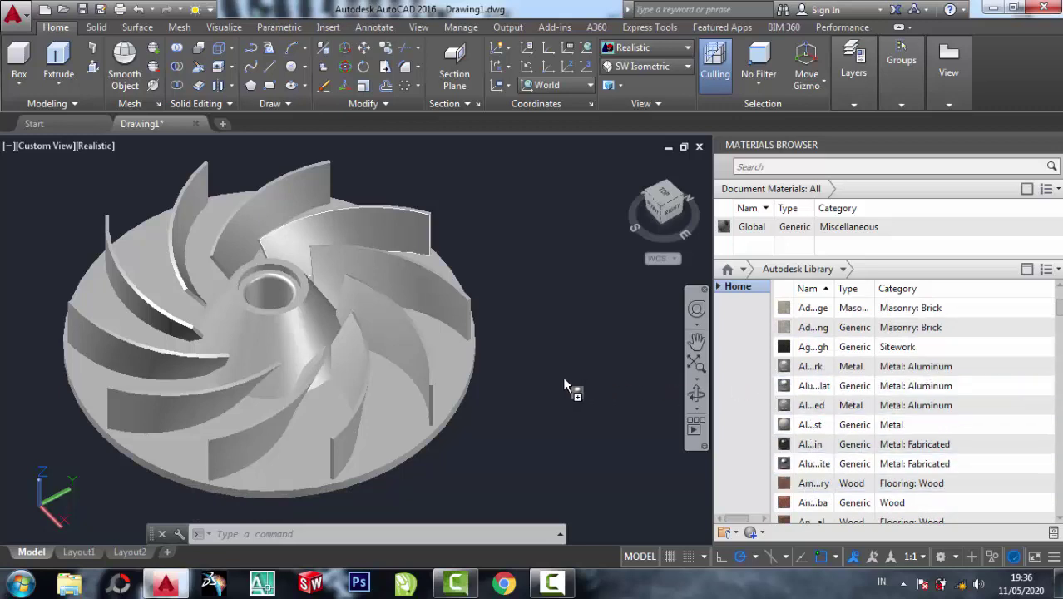
pyautogui.moveTo(383, 350); pyautogui.dragTo(381, 344)
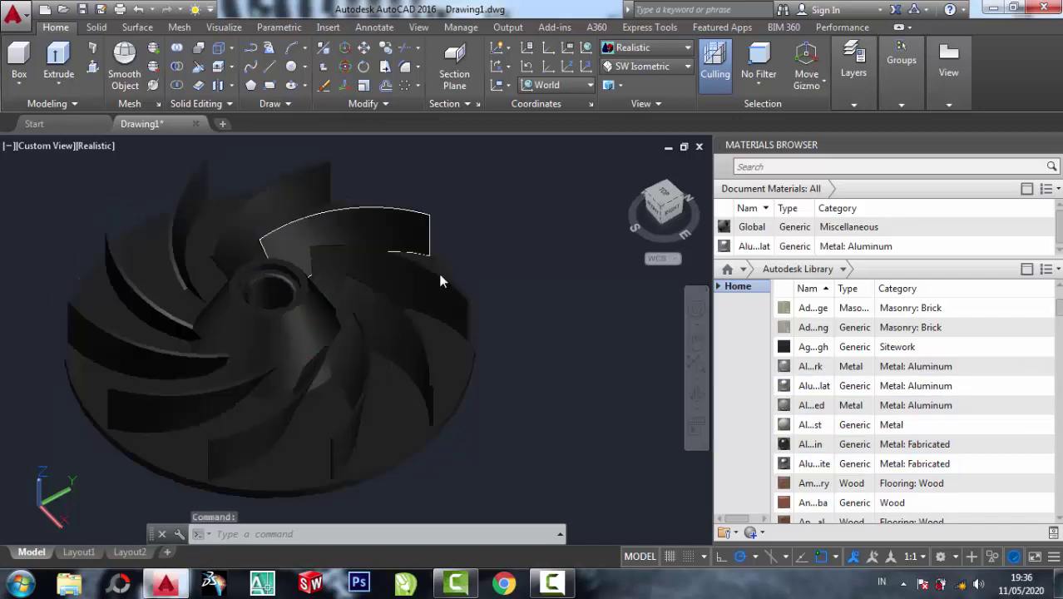
pyautogui.click(1054, 145)
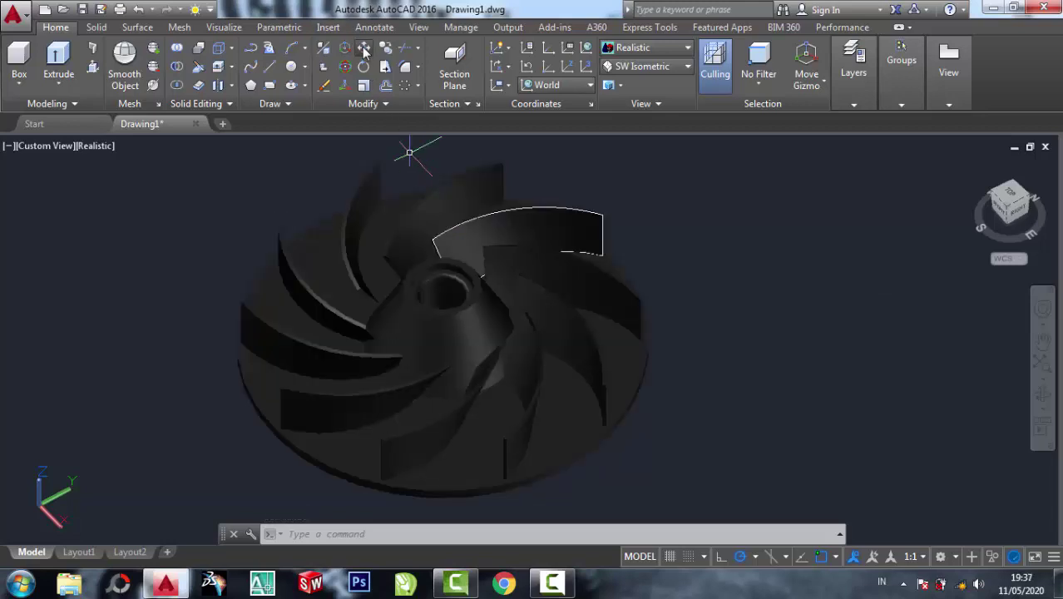
# Step: Move the impeller aside from the leftover sketch curves
pyautogui.write('move')
pyautogui.press('Return')
pyautogui.click(418, 301)
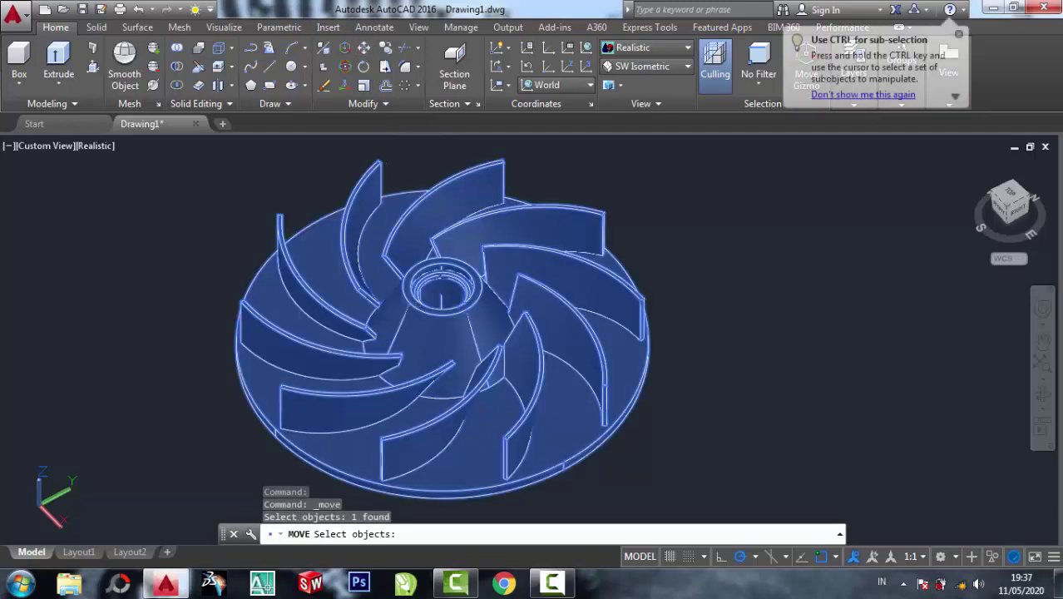
pyautogui.press('Return')
pyautogui.click(442, 293)
pyautogui.scroll(-4, 482, 310)
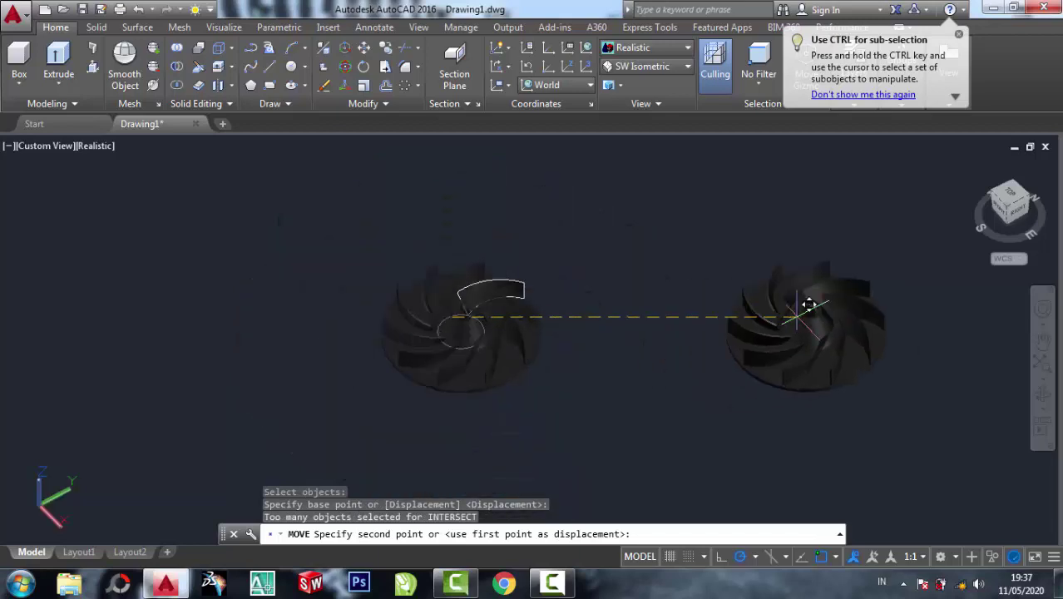
# Step: Erase the leftover blade profile and circle with a selection window
pyautogui.click(324, 86)
pyautogui.click(520, 361)
pyautogui.click(361, 177)
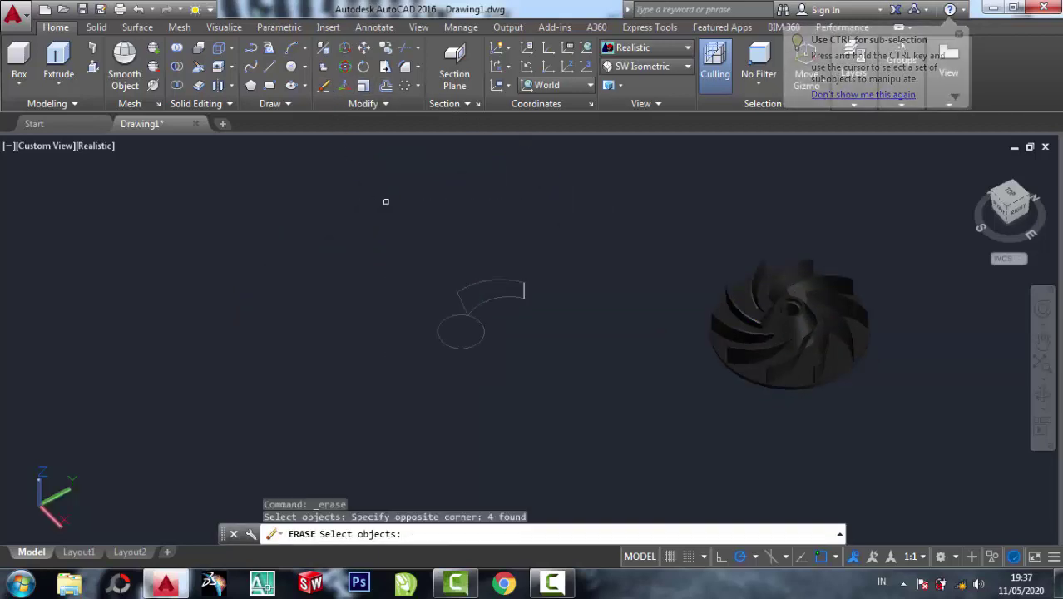
pyautogui.press('Return')
pyautogui.moveTo(650, 294); pyautogui.dragTo(605, 290, button='middle')
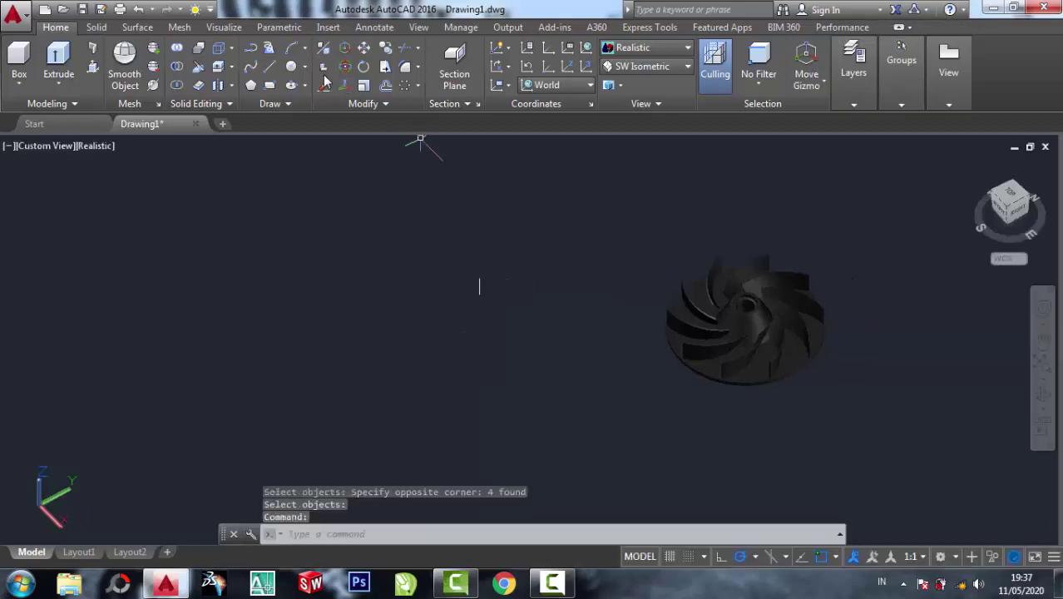
# Step: Erase the remaining stray object and bring the impeller back to centre
pyautogui.press('Return')
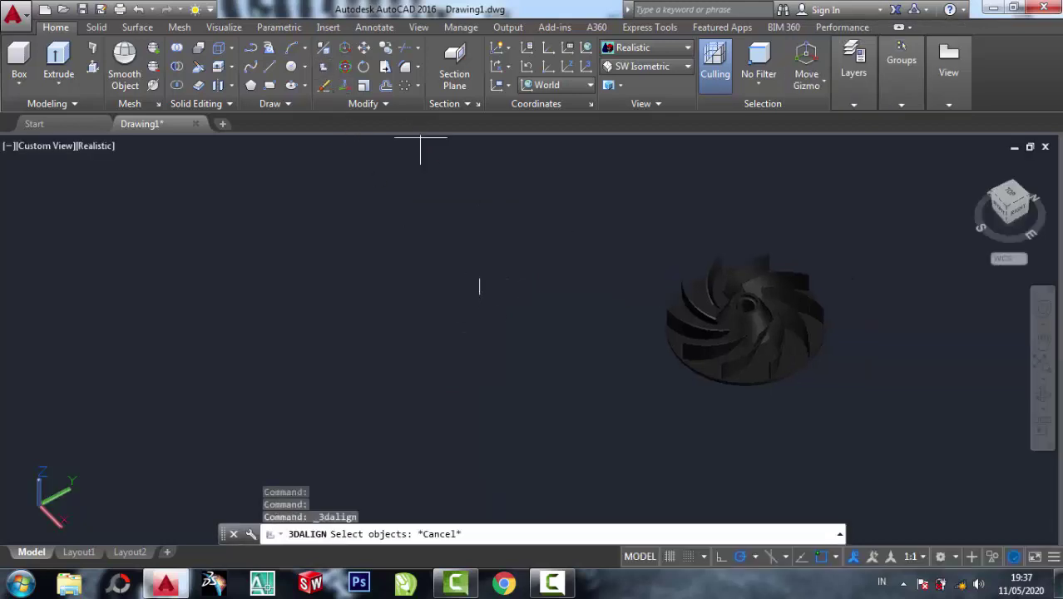
pyautogui.click(532, 334)
pyautogui.click(409, 219)
pyautogui.press('Return')
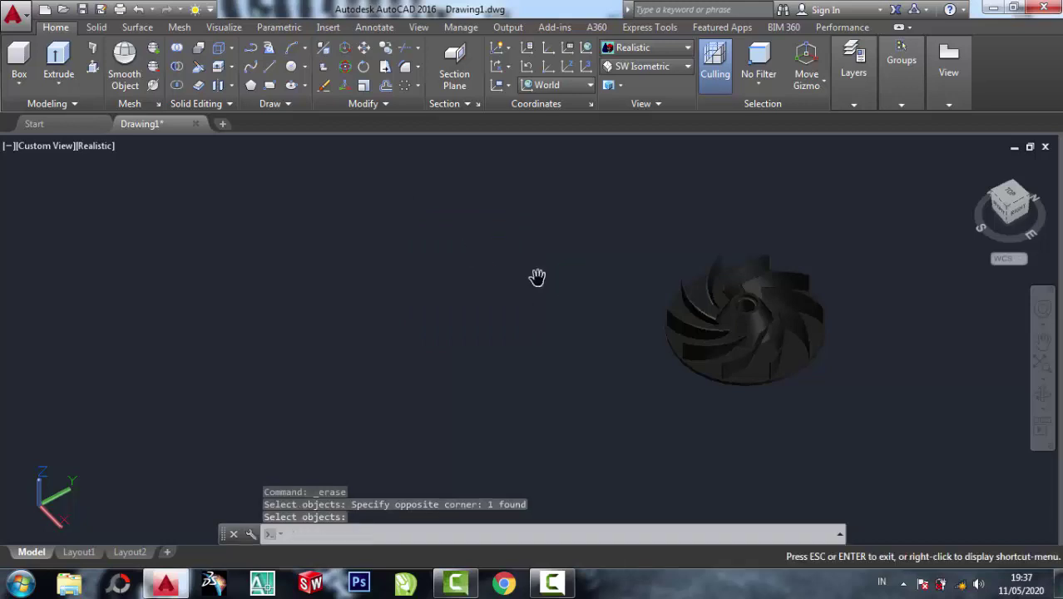
pyautogui.moveTo(535, 277); pyautogui.dragTo(379, 252, button='middle')
pyautogui.scroll(2, 683, 249)
pyautogui.scroll(1, 685, 266)
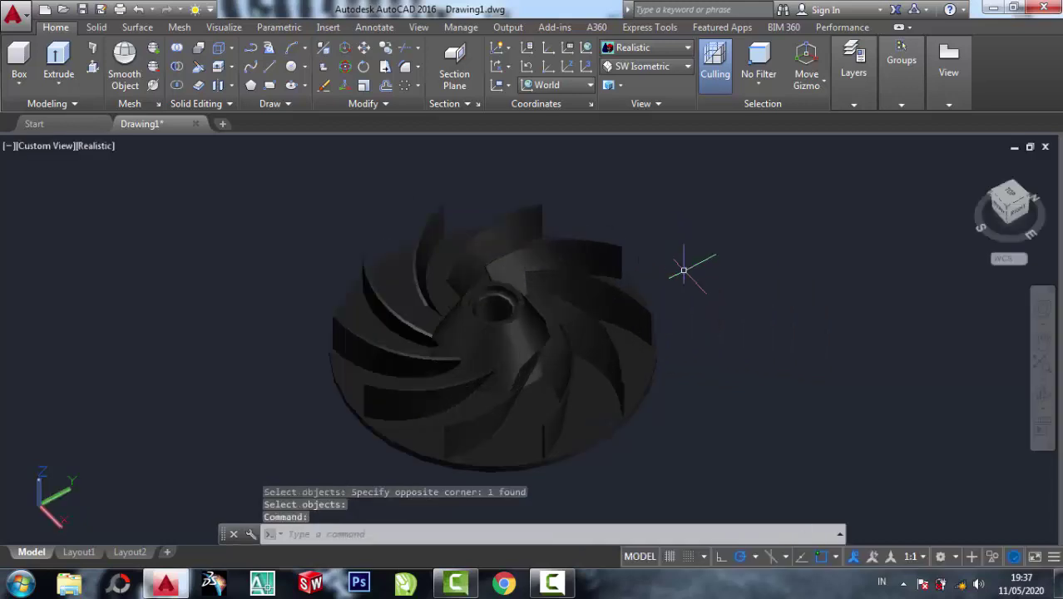
# Step: Switch on Sun Status with adjusted exposure, enable the lighting environment, and set white balance 3844 and exposure 5.9
pyautogui.click(239, 27)
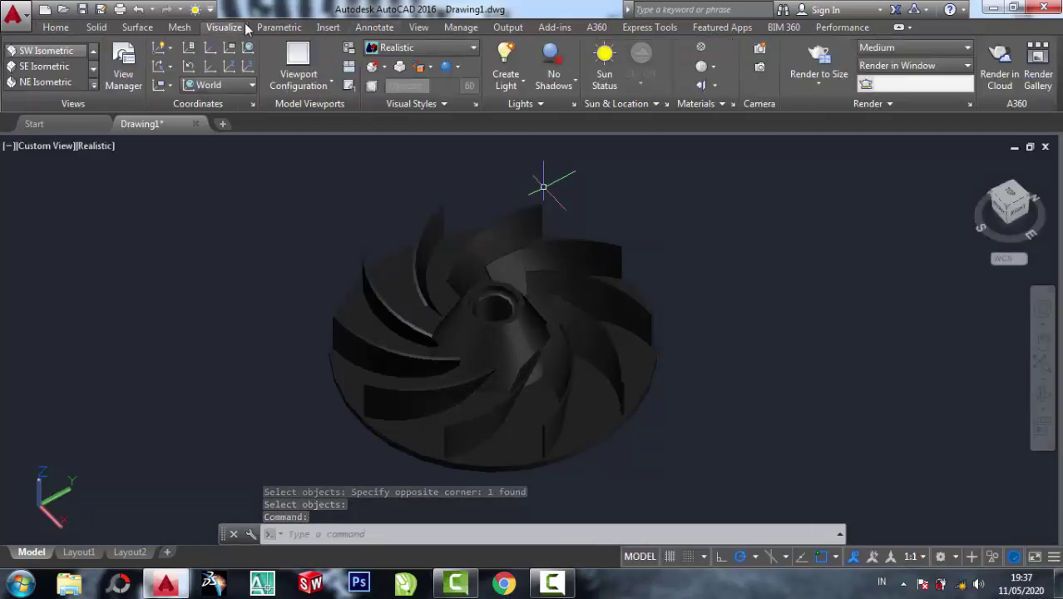
pyautogui.click(616, 82)
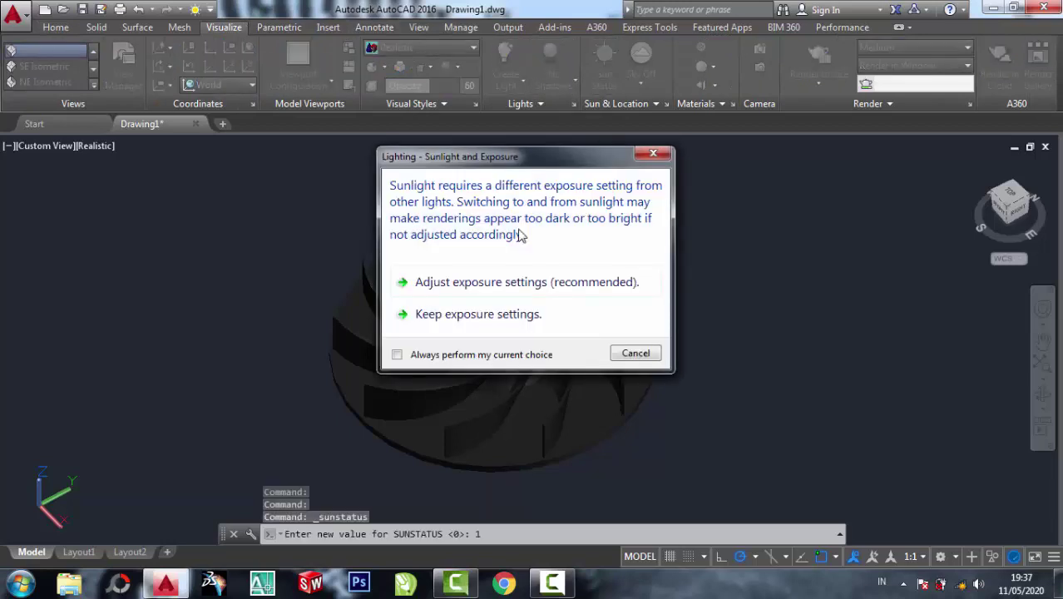
pyautogui.click(457, 284)
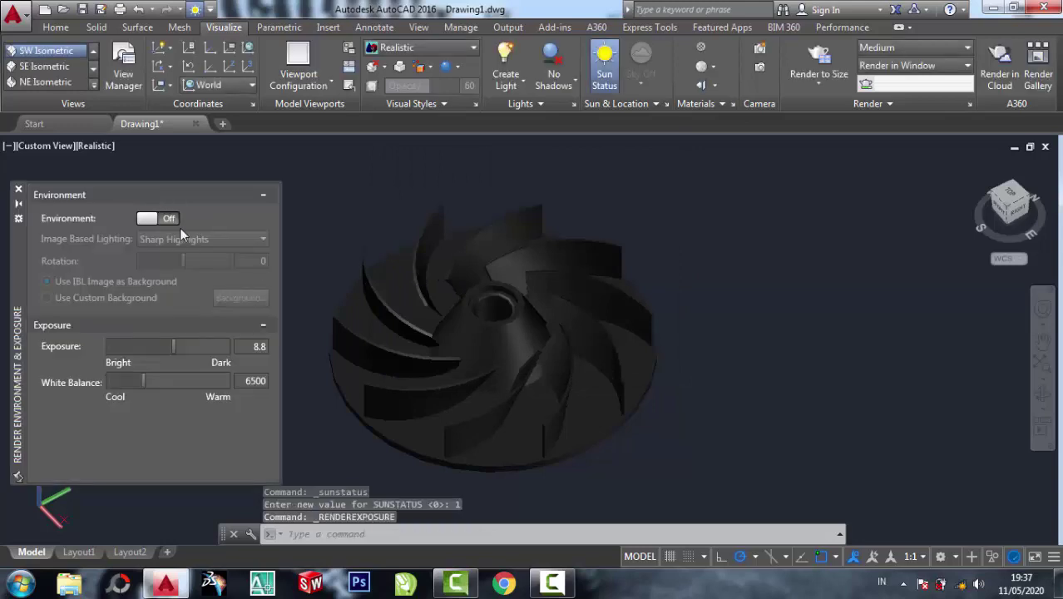
pyautogui.click(169, 218)
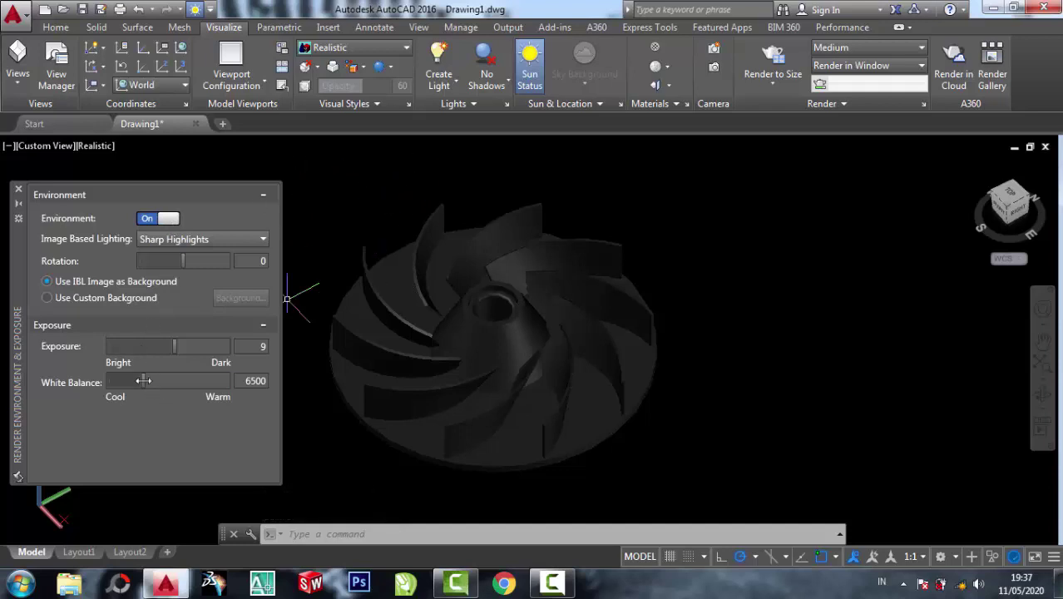
pyautogui.moveTo(136, 379); pyautogui.dragTo(126, 380)
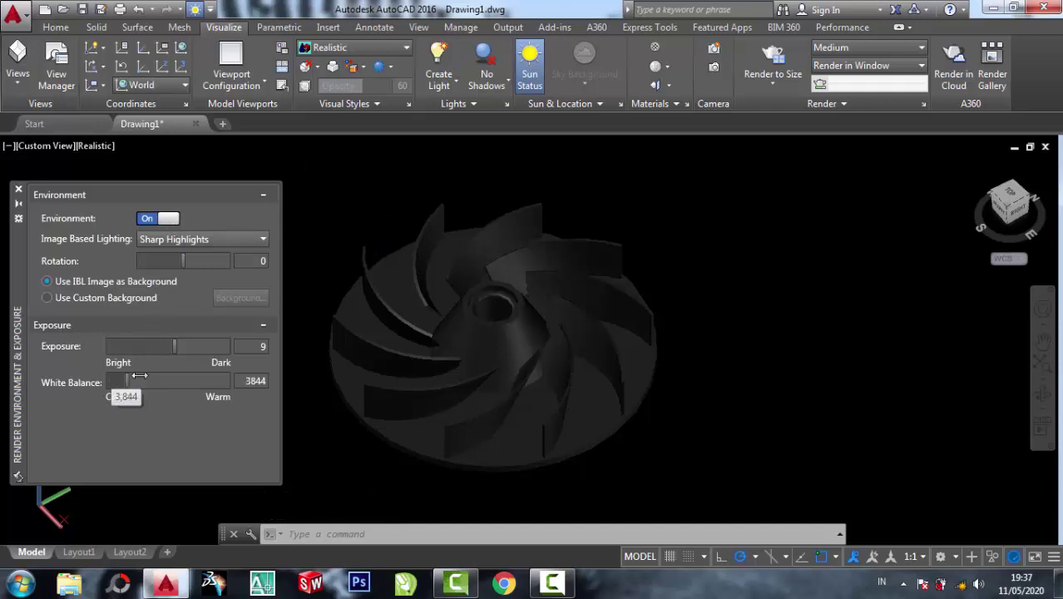
pyautogui.moveTo(175, 343); pyautogui.dragTo(163, 343)
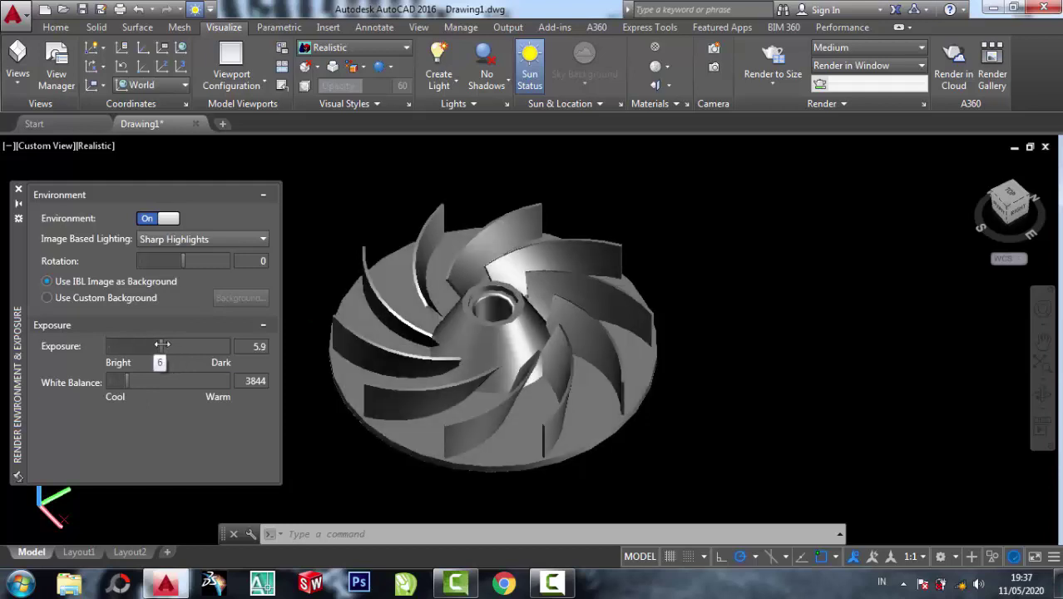
pyautogui.click(21, 191)
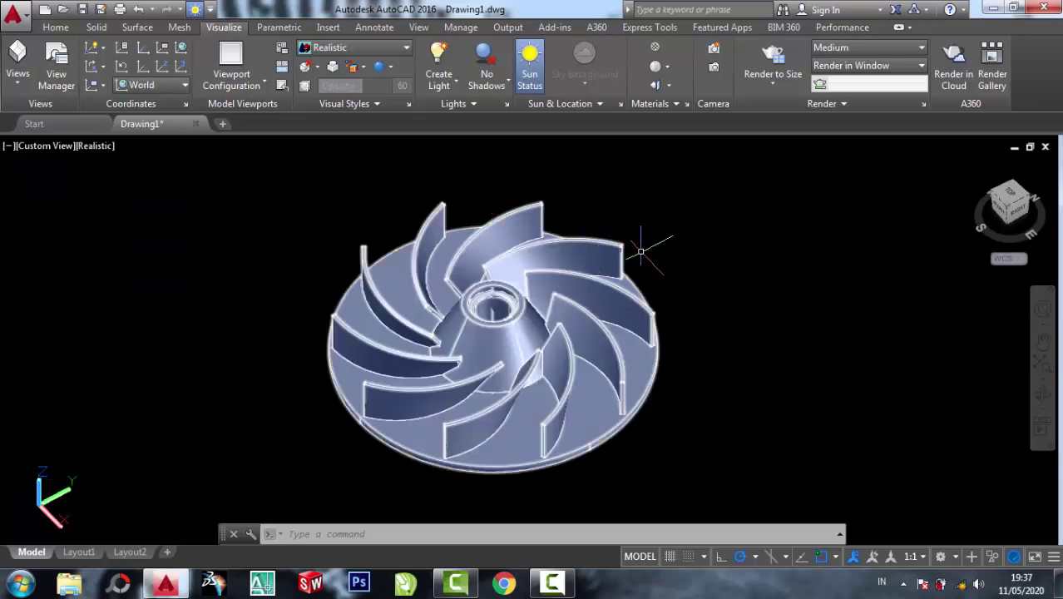
# Step: Zoom and pan to the impeller, then start a Continuous Orbit spinning it
pyautogui.scroll(4, 645, 231)
pyautogui.moveTo(685, 256); pyautogui.dragTo(599, 141, button='middle')
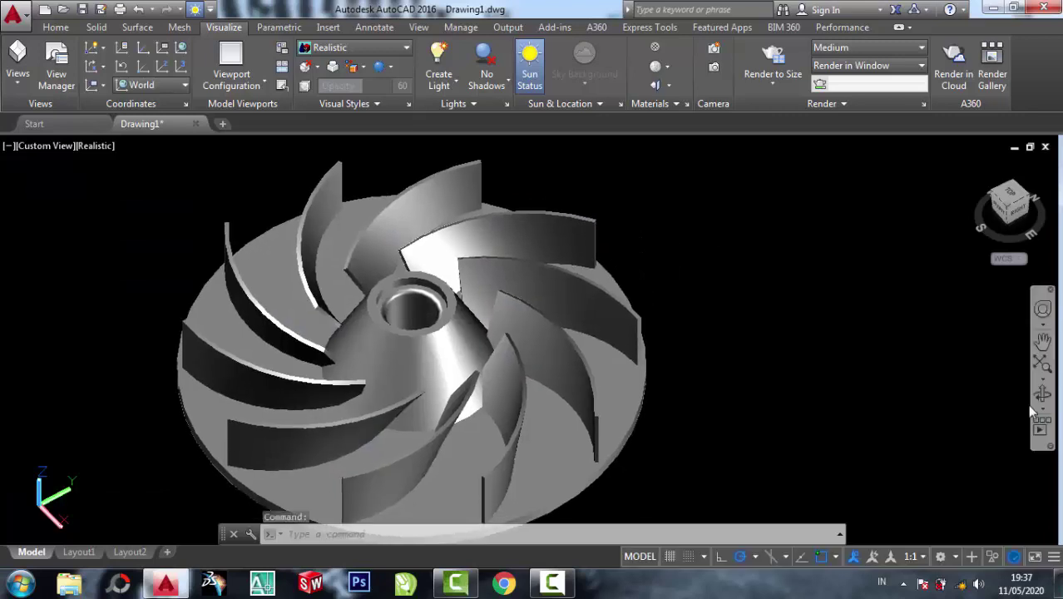
pyautogui.click(1043, 416)
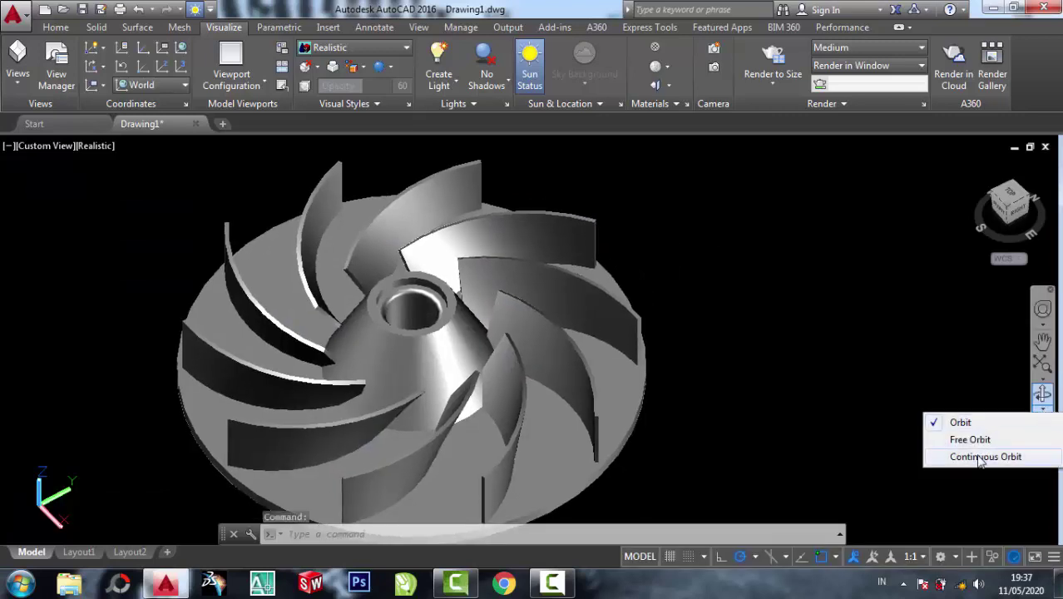
pyautogui.click(982, 458)
pyautogui.moveTo(658, 264)
pyautogui.mouseDown()
pyautogui.moveTo(619, 262)
pyautogui.moveTo(616, 321)
pyautogui.mouseUp()
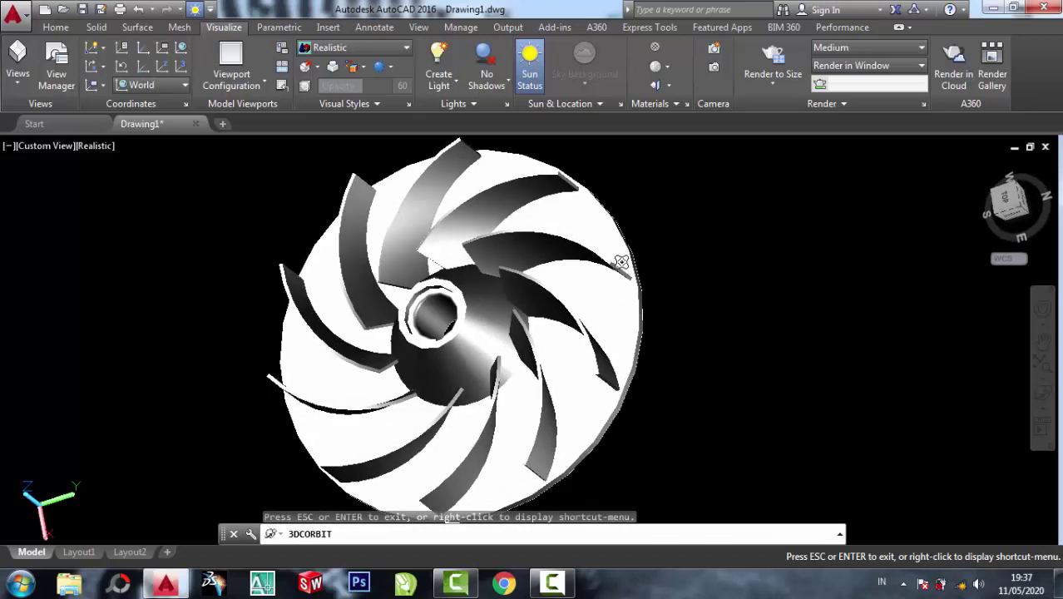